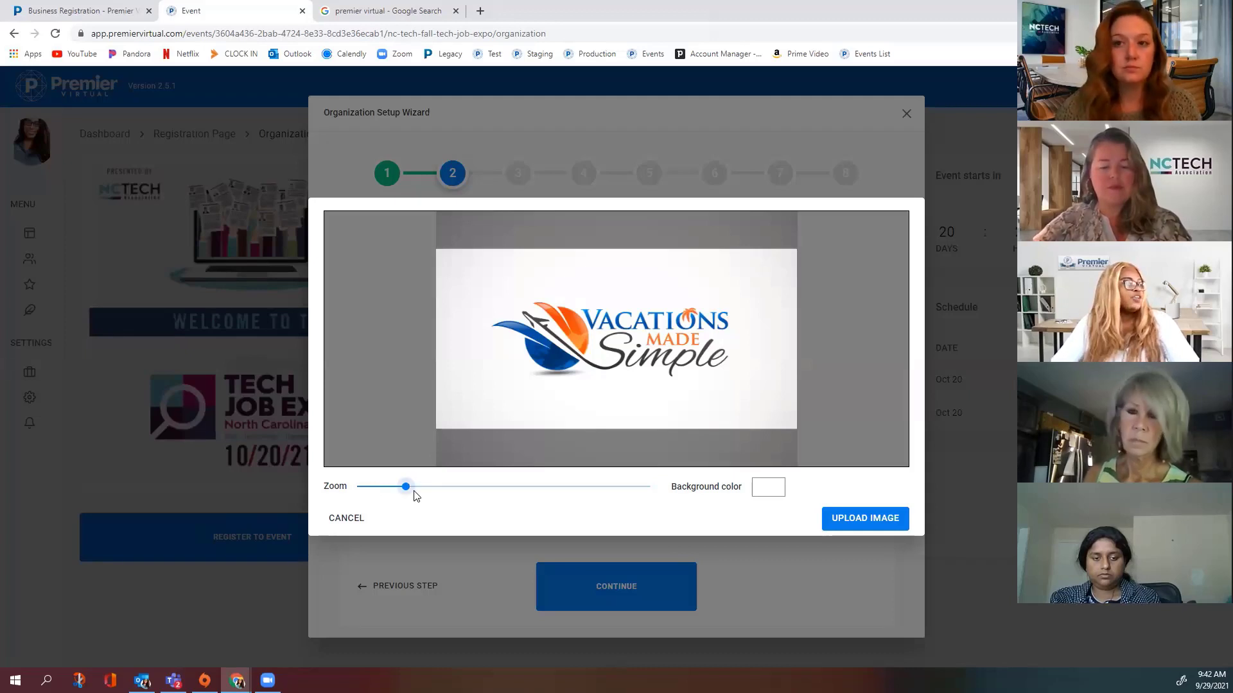
Try scaling the logo image down to fit inside the crop frame and repositioning it near the frame's centre
{"action": "mouse_move", "coordinate": [406, 487]}
{"action": "left_mouse_down"}
{"action": "mouse_move", "coordinate": [382, 488]}
{"action": "mouse_move", "coordinate": [425, 487]}
{"action": "left_mouse_up"}
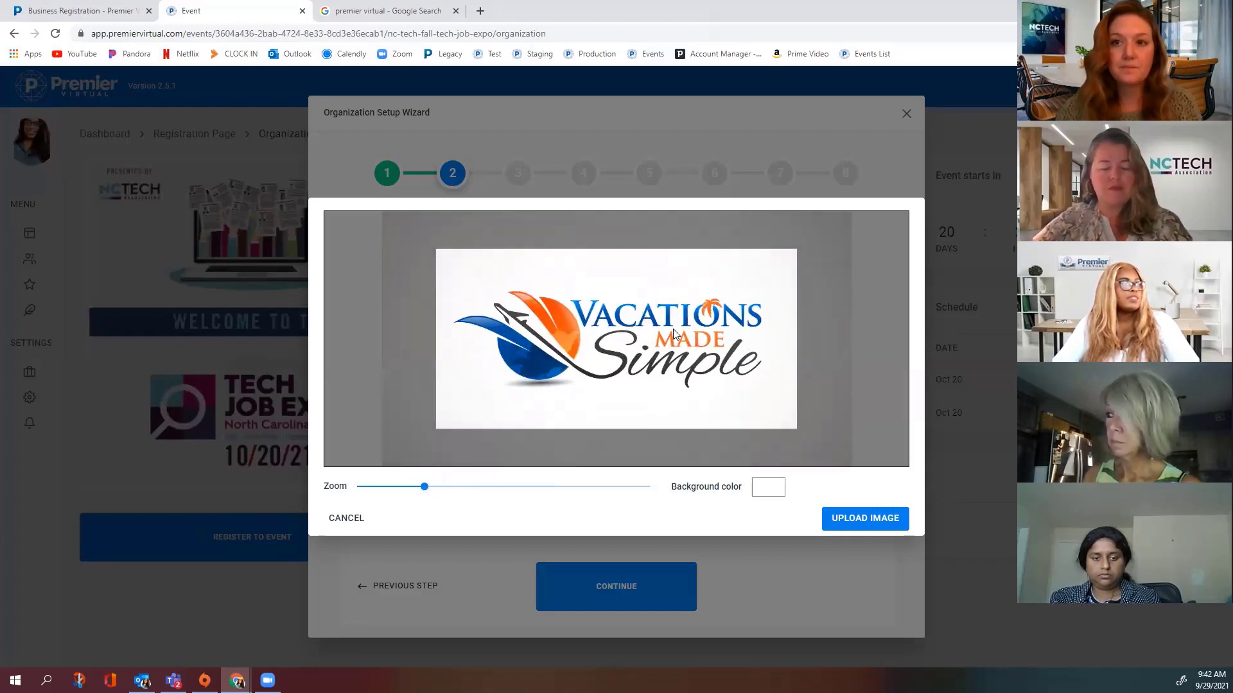
{"action": "mouse_move", "coordinate": [674, 333]}
{"action": "left_mouse_down"}
{"action": "mouse_move", "coordinate": [655, 303]}
{"action": "mouse_move", "coordinate": [672, 339]}
{"action": "mouse_move", "coordinate": [671, 323]}
{"action": "left_mouse_up"}
{"action": "left_click_drag", "start_coordinate": [424, 487], "coordinate": [413, 488]}
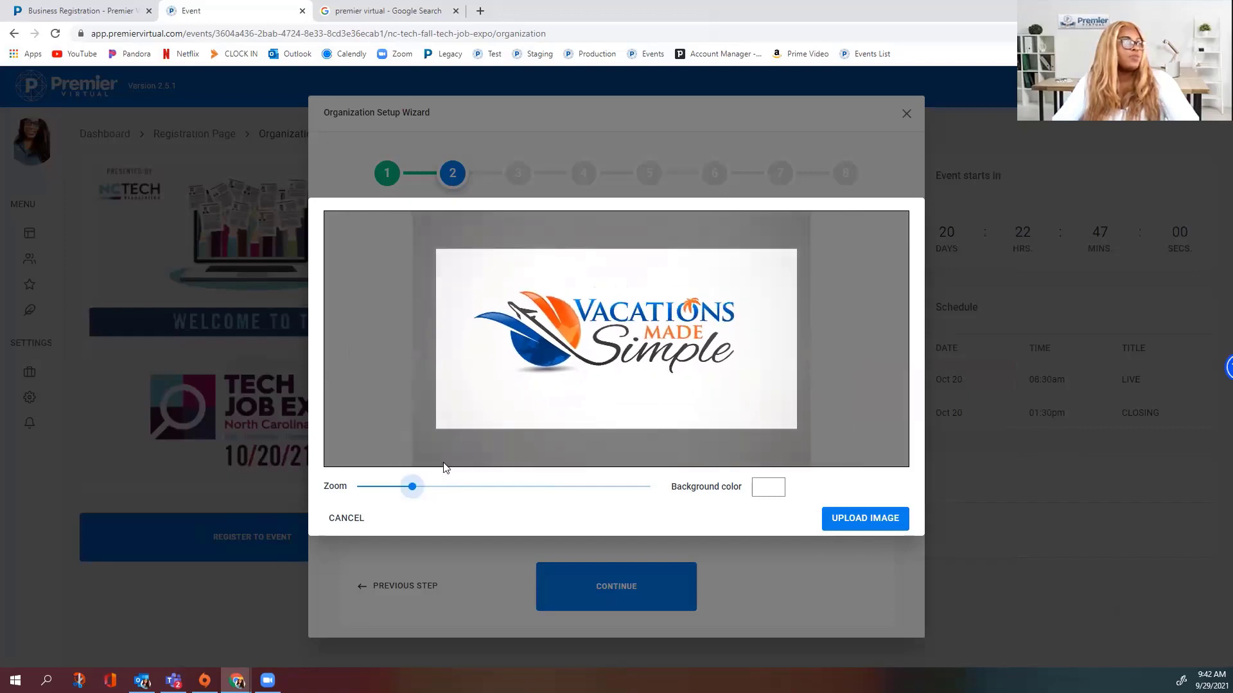
{"action": "left_click_drag", "start_coordinate": [586, 339], "coordinate": [578, 307]}
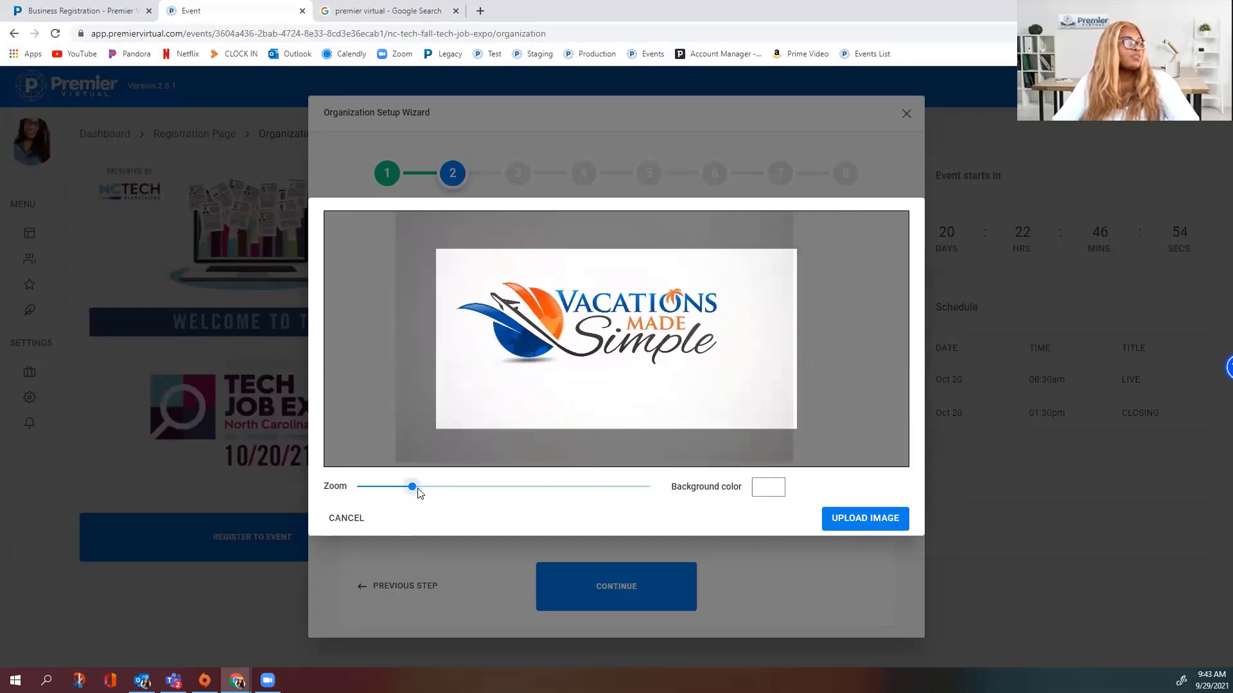
{"action": "left_click_drag", "start_coordinate": [413, 488], "coordinate": [381, 489]}
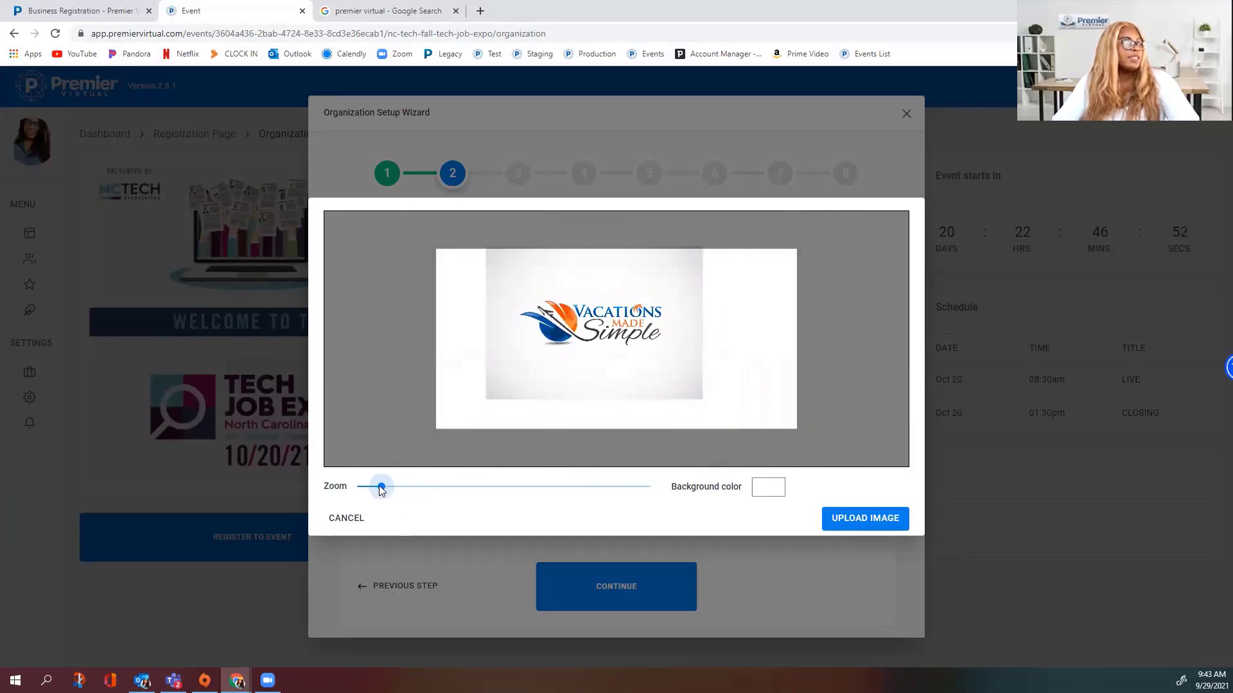
{"action": "left_click_drag", "start_coordinate": [679, 242], "coordinate": [693, 257]}
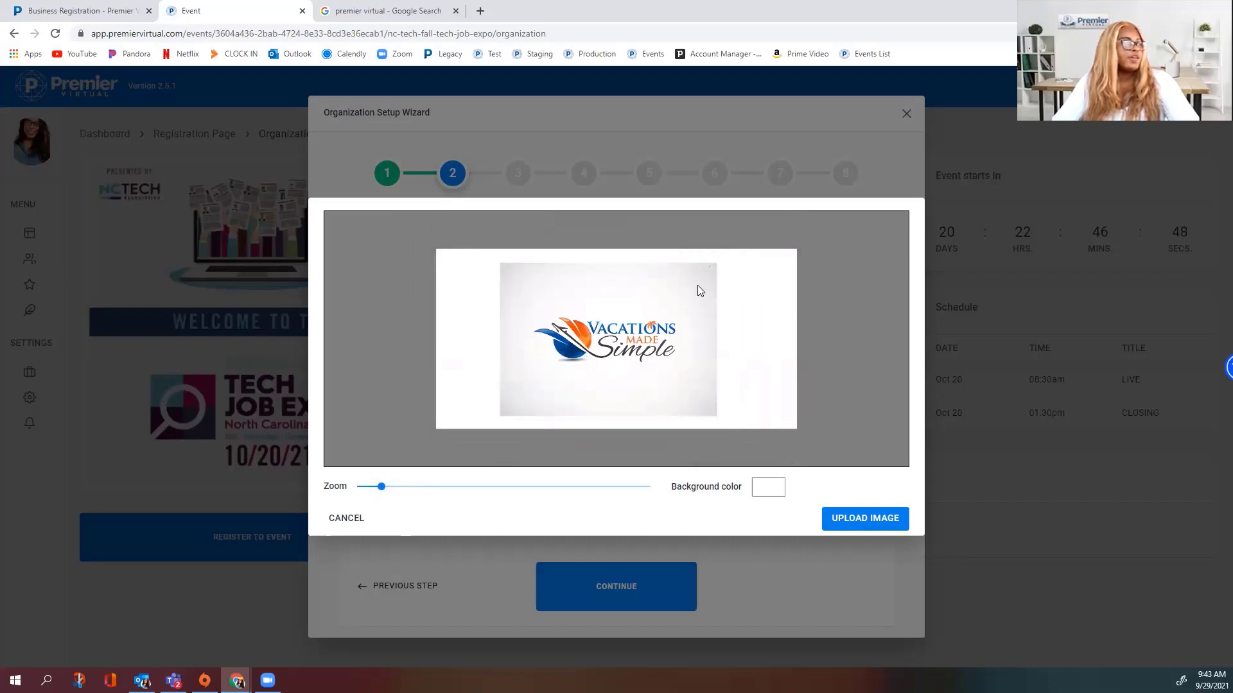
Try different background colours behind the logo, ending on teal #4FCEB6, and leave the image editor without uploading
{"action": "left_click", "coordinate": [770, 491]}
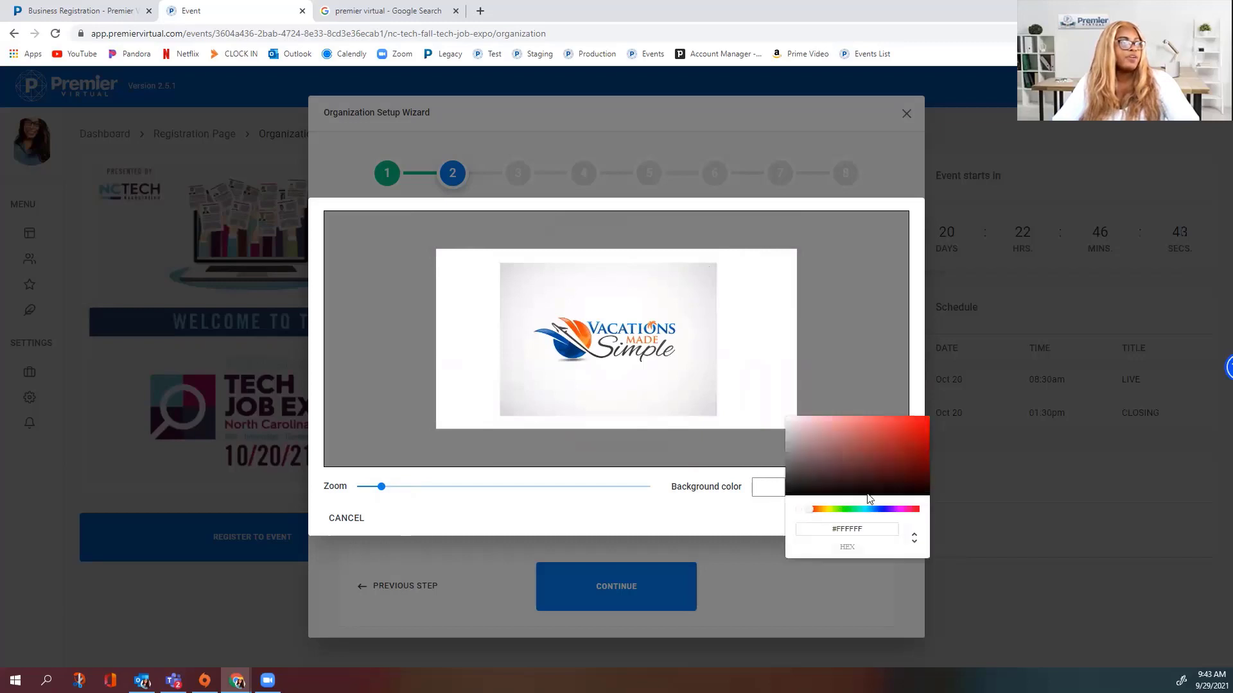
{"action": "left_click", "coordinate": [833, 509]}
{"action": "left_click", "coordinate": [859, 446]}
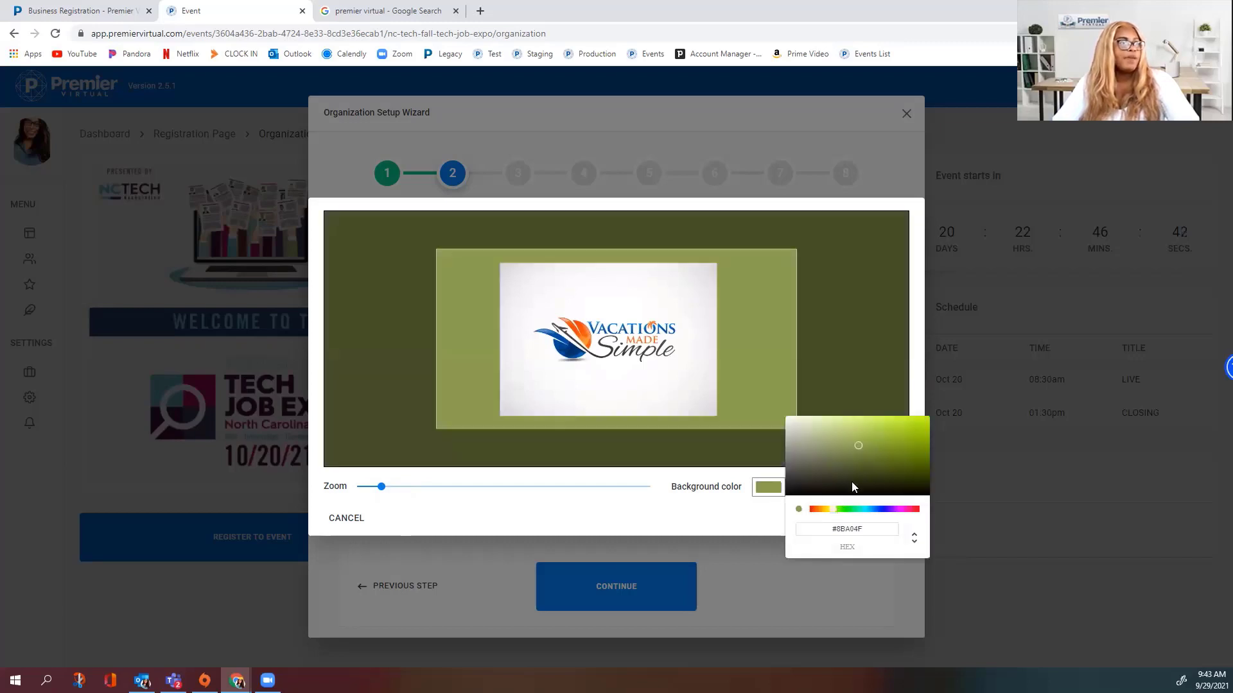
{"action": "left_click", "coordinate": [848, 457]}
{"action": "left_click", "coordinate": [860, 437]}
{"action": "left_click", "coordinate": [873, 484]}
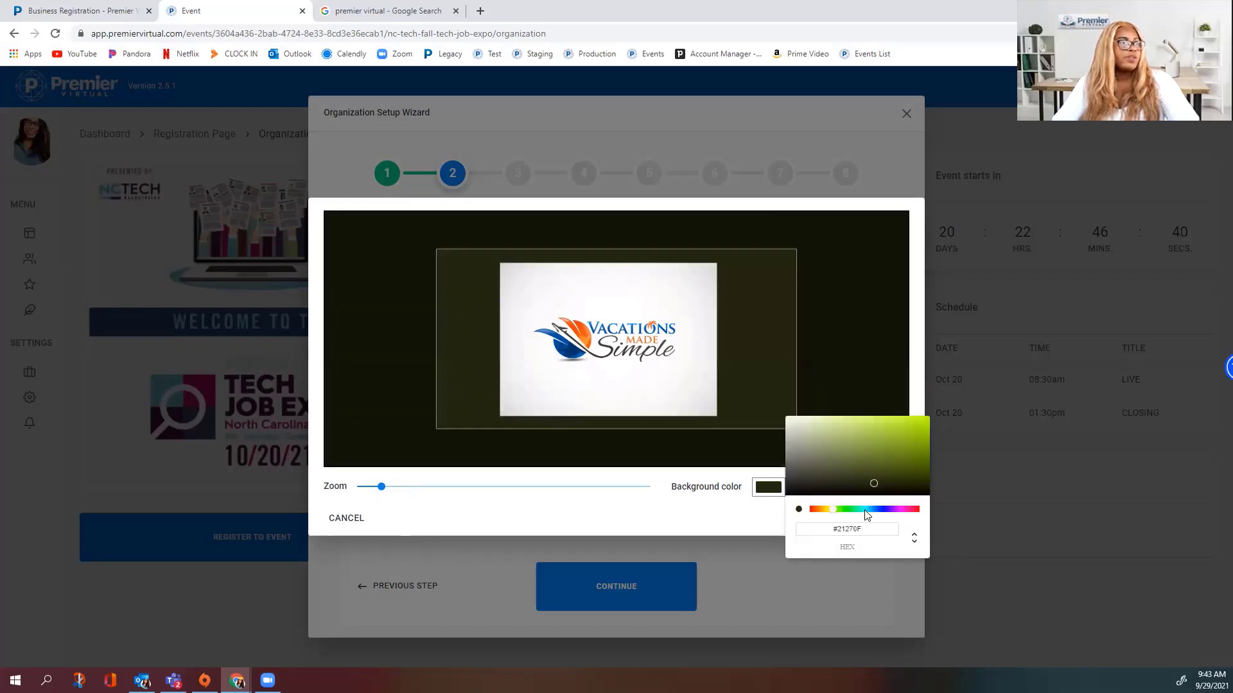
{"action": "left_click", "coordinate": [863, 509]}
{"action": "left_click", "coordinate": [903, 438]}
{"action": "left_click", "coordinate": [875, 432]}
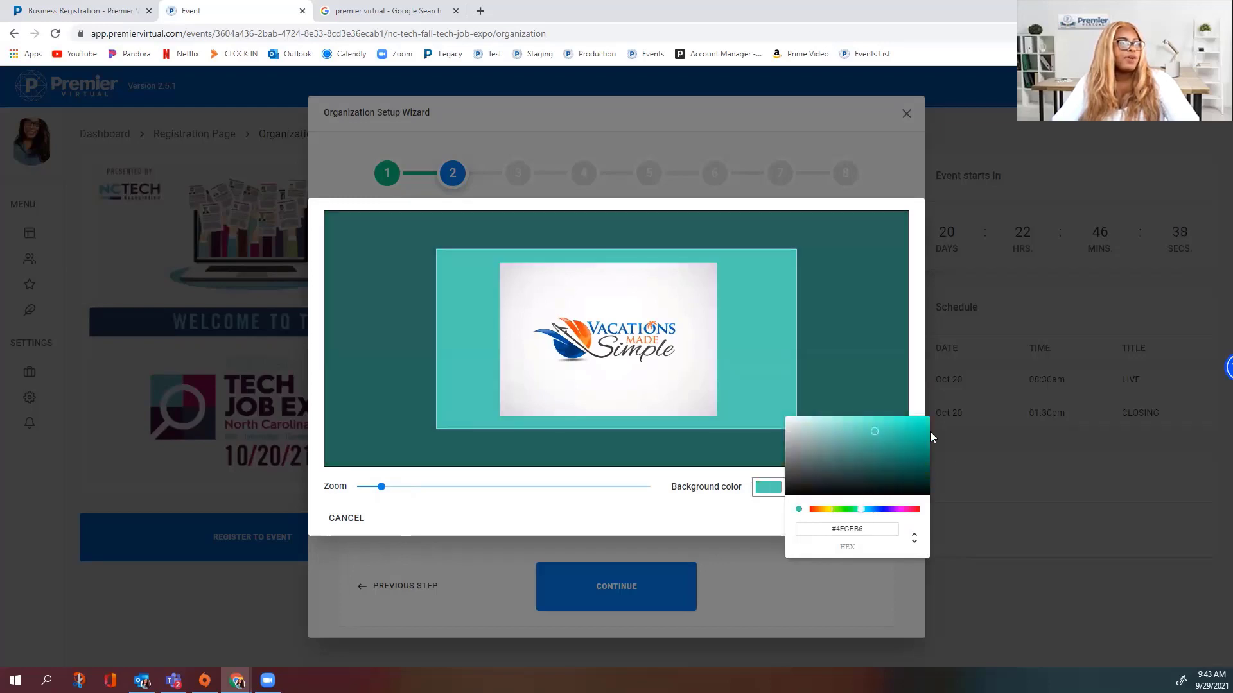
{"action": "left_click", "coordinate": [932, 436]}
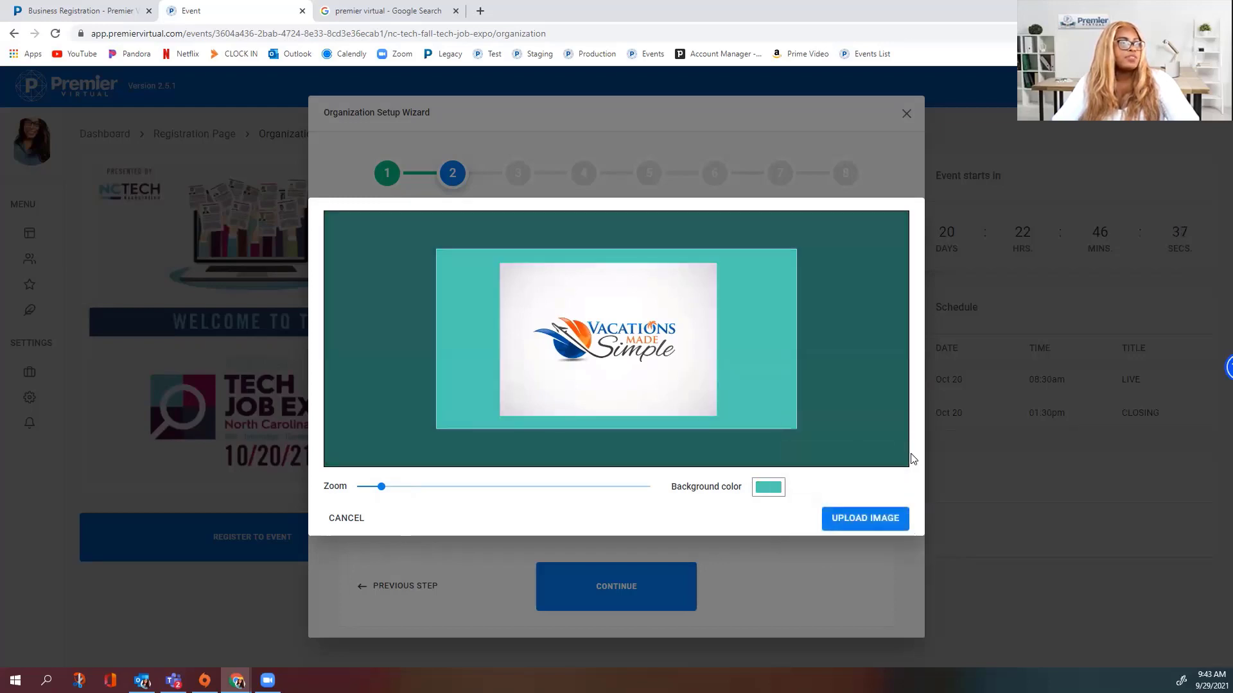
{"action": "left_click", "coordinate": [452, 538]}
Advance the organization setup wizard through the Logo, About and Links stages to Recruiters, reviewing the social media and custom links
{"action": "left_click", "coordinate": [651, 599]}
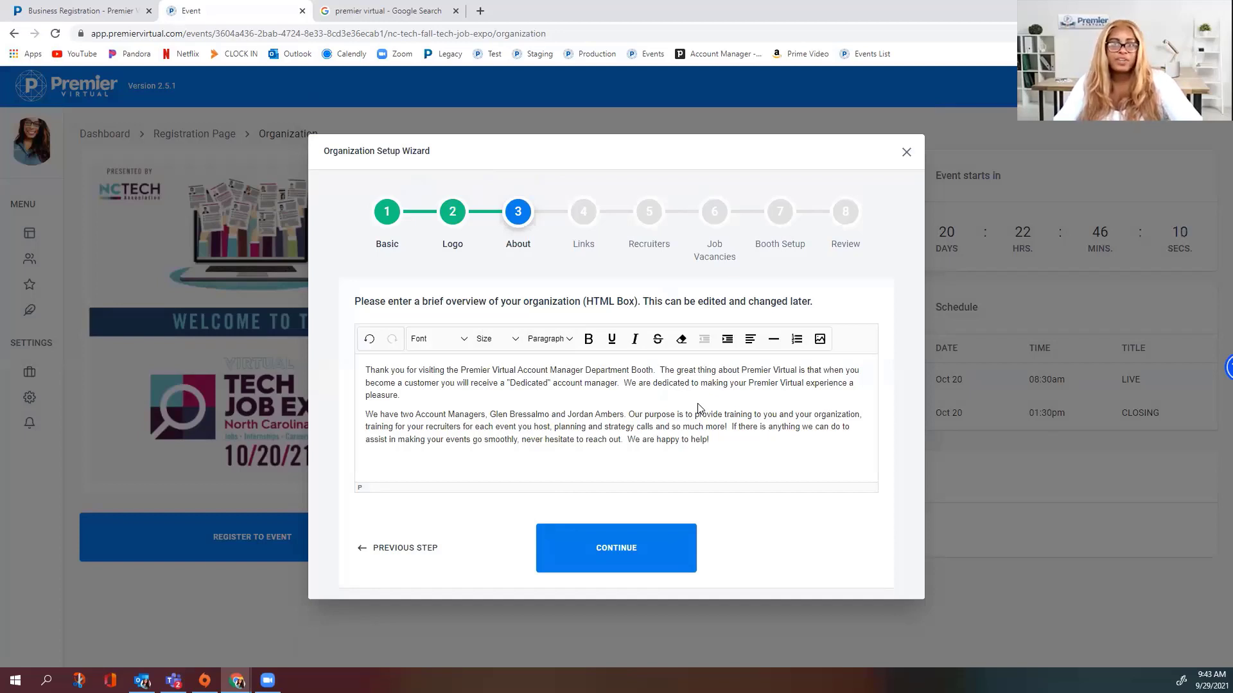
{"action": "left_click", "coordinate": [637, 551]}
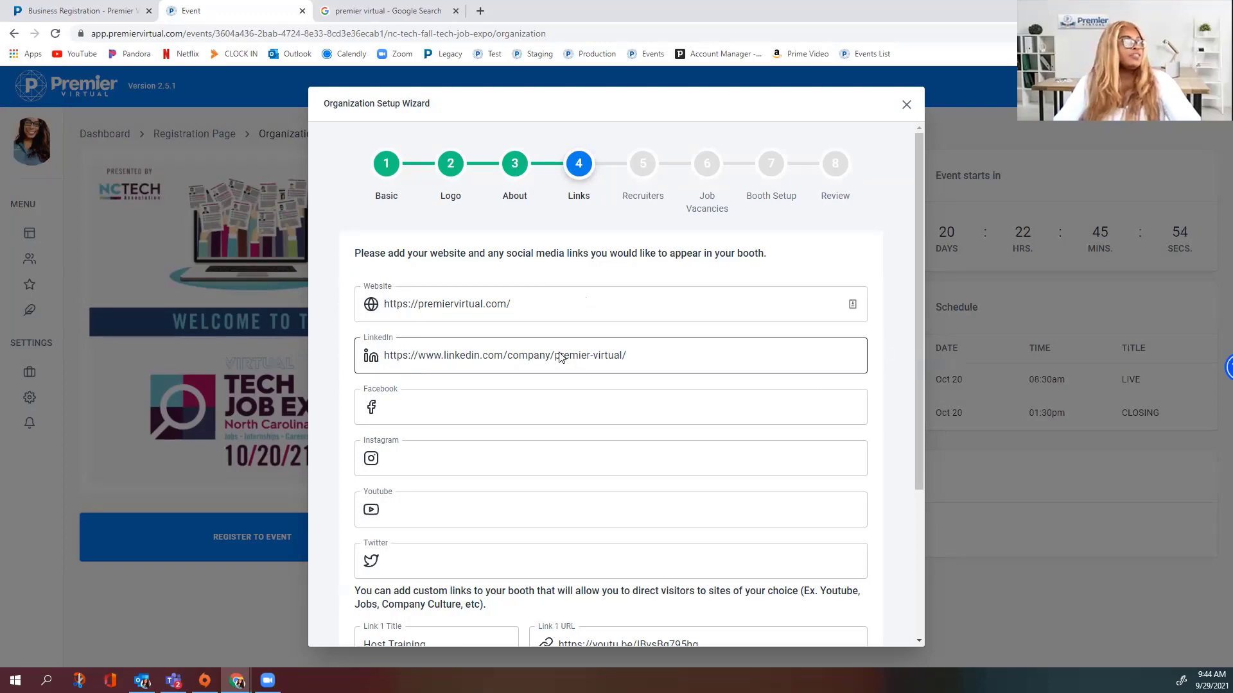
{"action": "scroll", "coordinate": [578, 343], "scroll_direction": "down", "scroll_amount": 1}
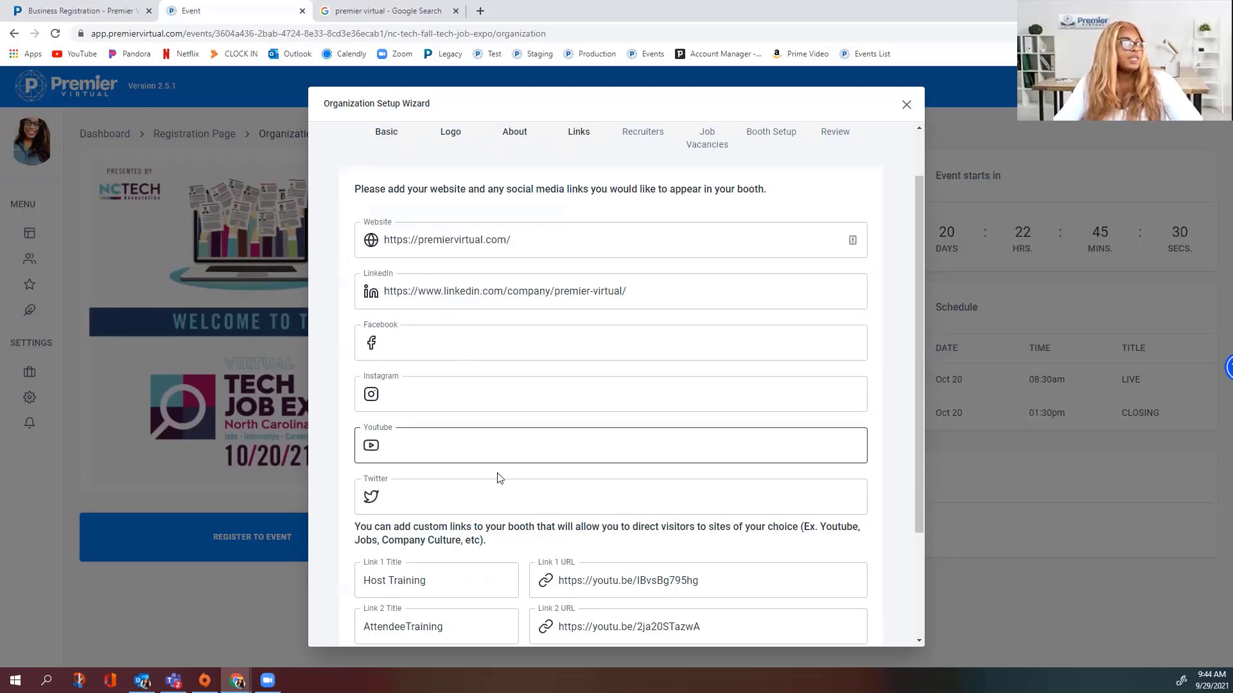
{"action": "scroll", "coordinate": [540, 358], "scroll_direction": "down", "scroll_amount": 3}
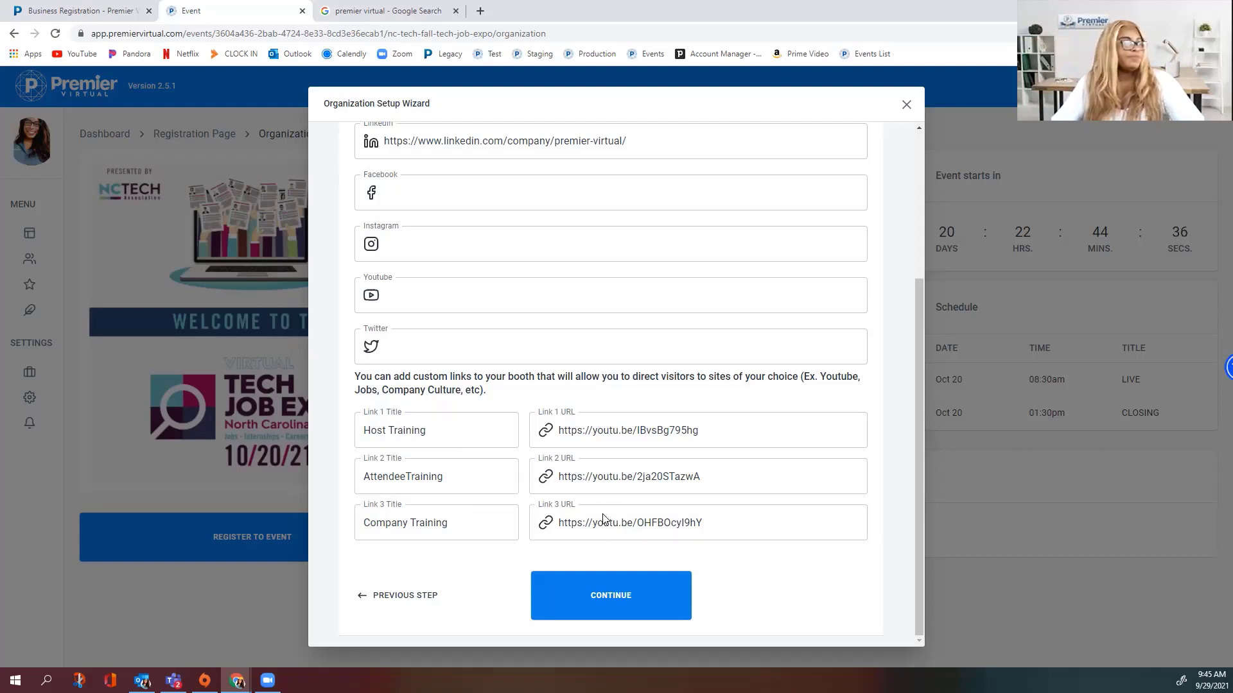
{"action": "left_click", "coordinate": [630, 590]}
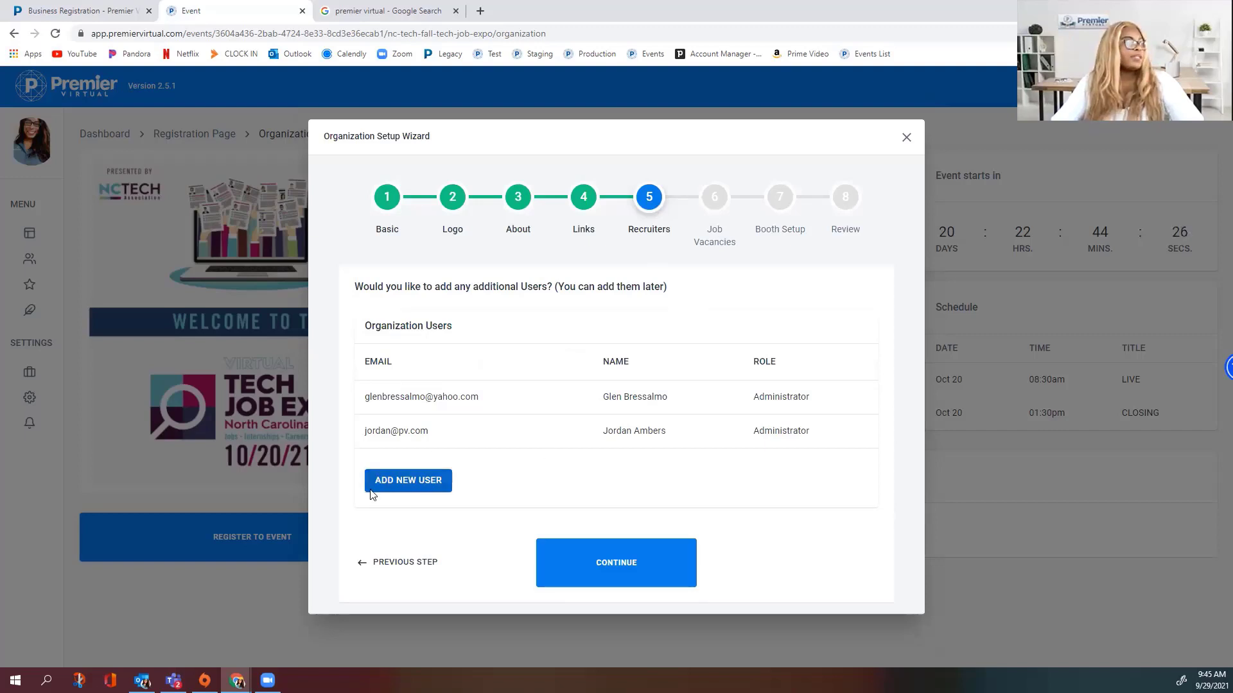
Examine the new recruiter form, including its role choices and the manual password option, and close it without saving
{"action": "left_click", "coordinate": [410, 486]}
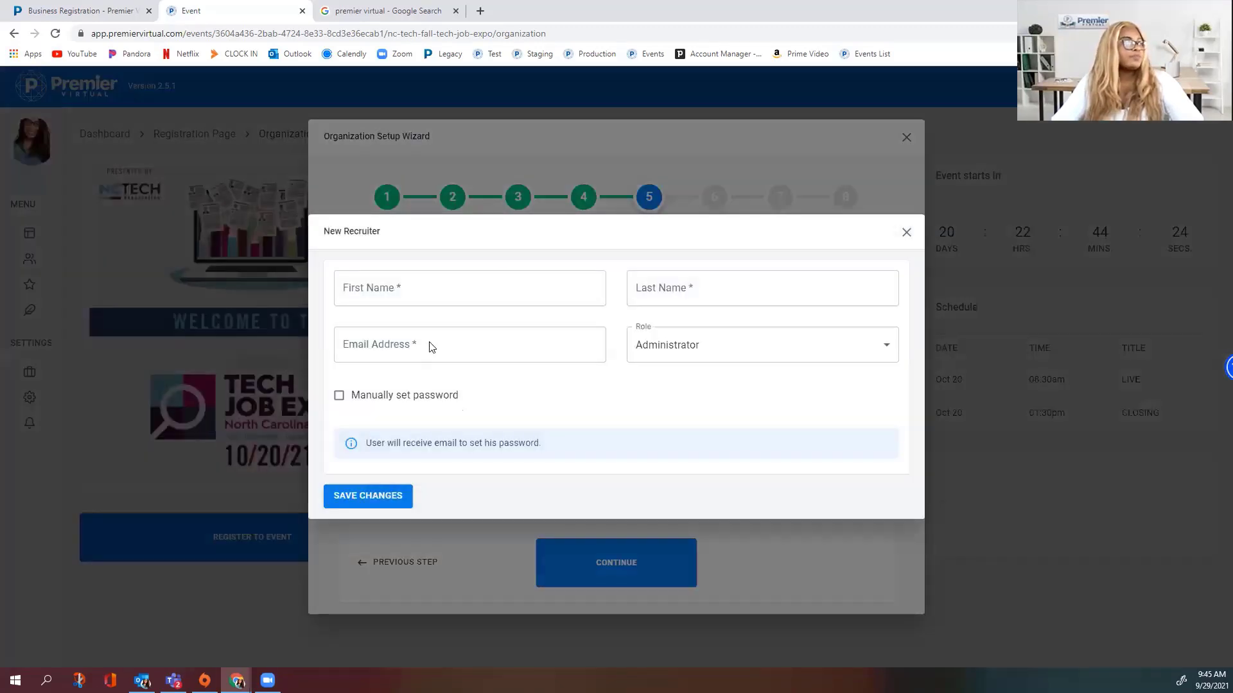
{"action": "left_click", "coordinate": [407, 298]}
{"action": "left_click", "coordinate": [833, 302]}
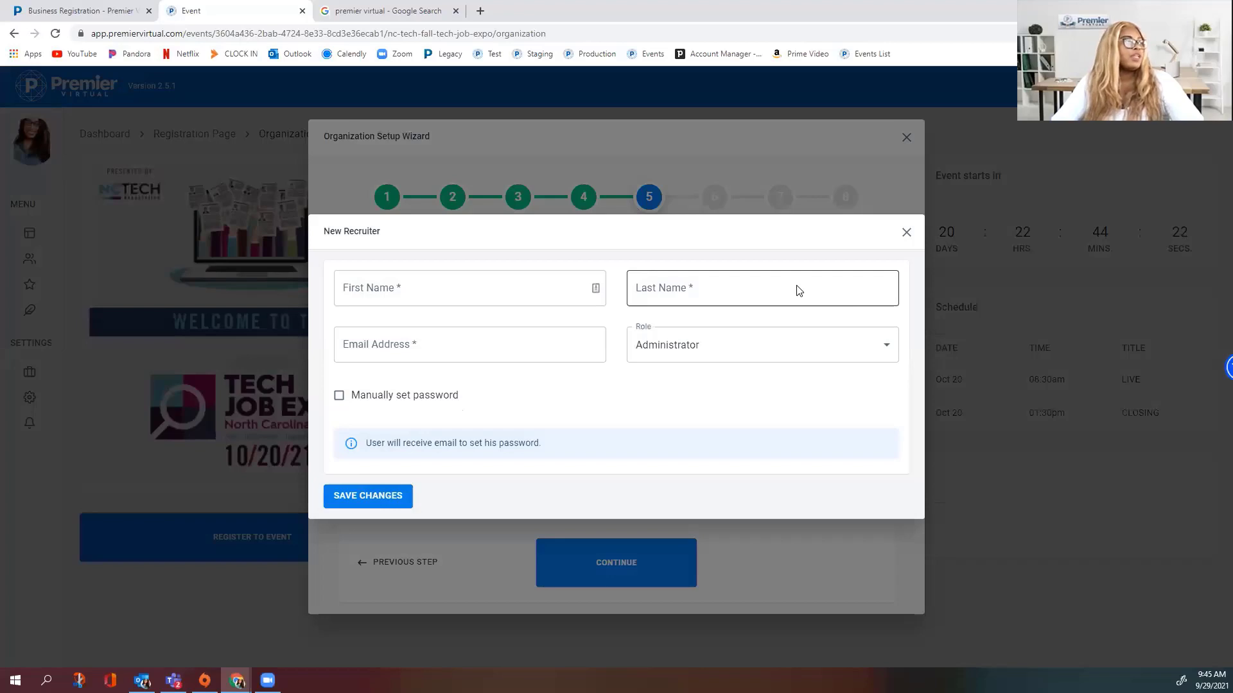
{"action": "left_click", "coordinate": [432, 345]}
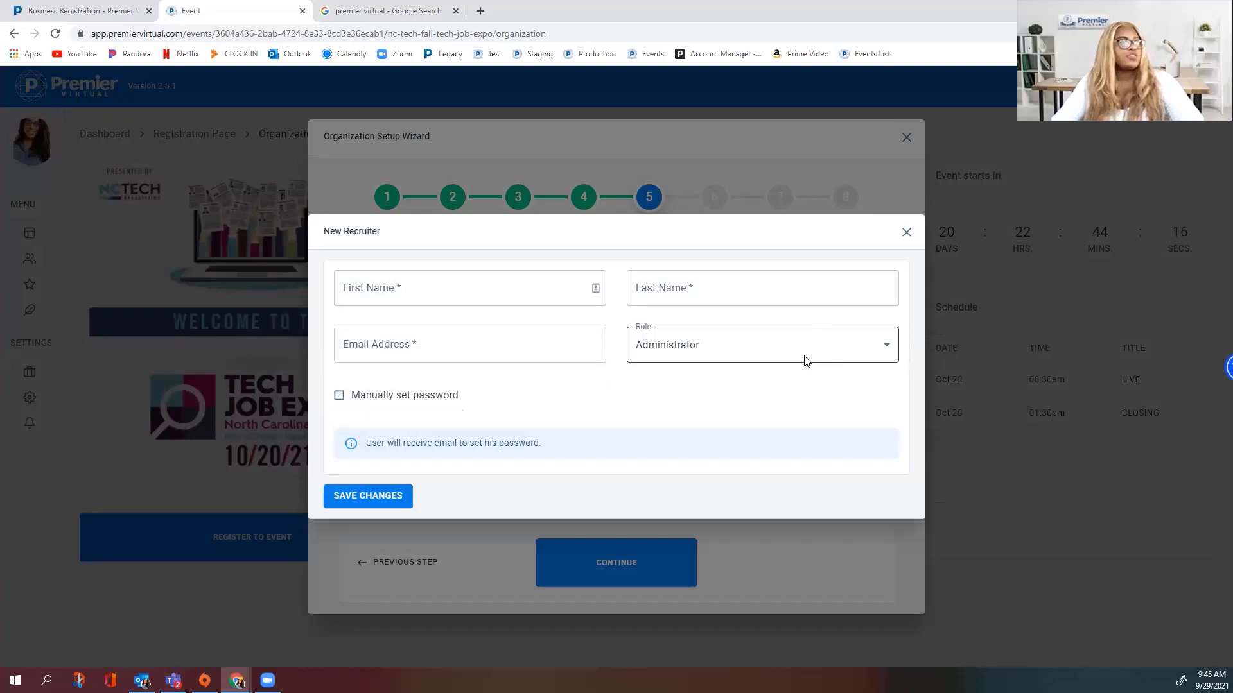
{"action": "left_click", "coordinate": [832, 347]}
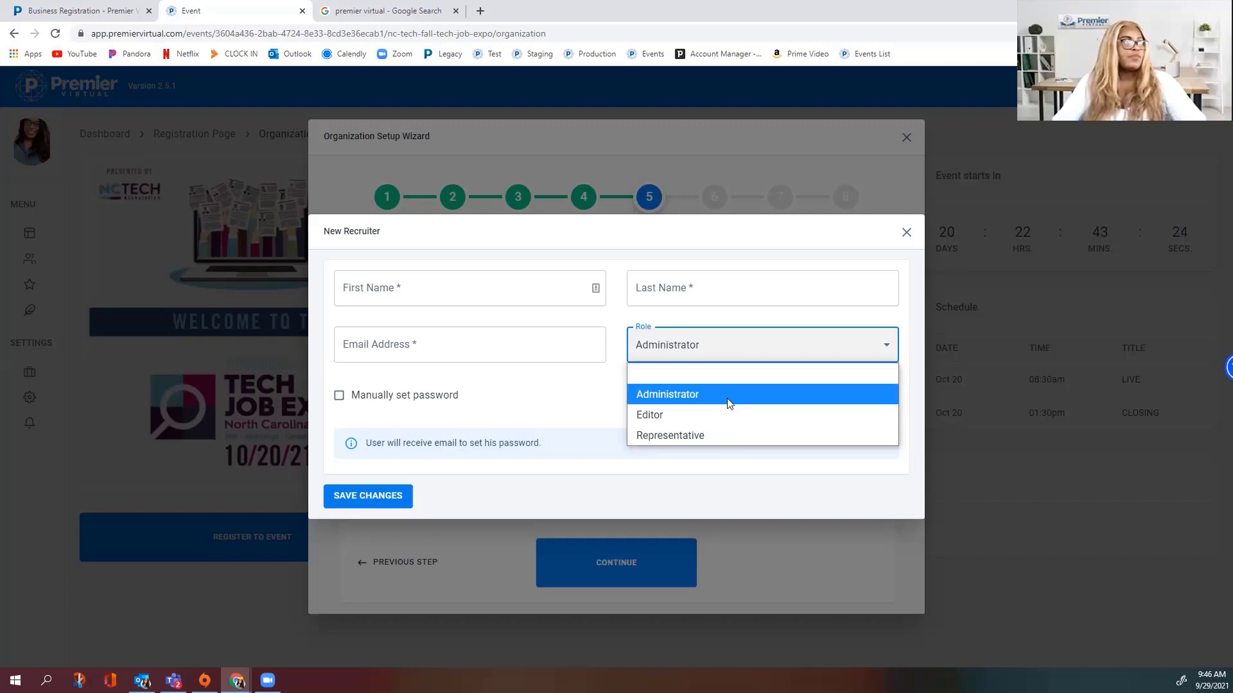
{"action": "left_click", "coordinate": [517, 402]}
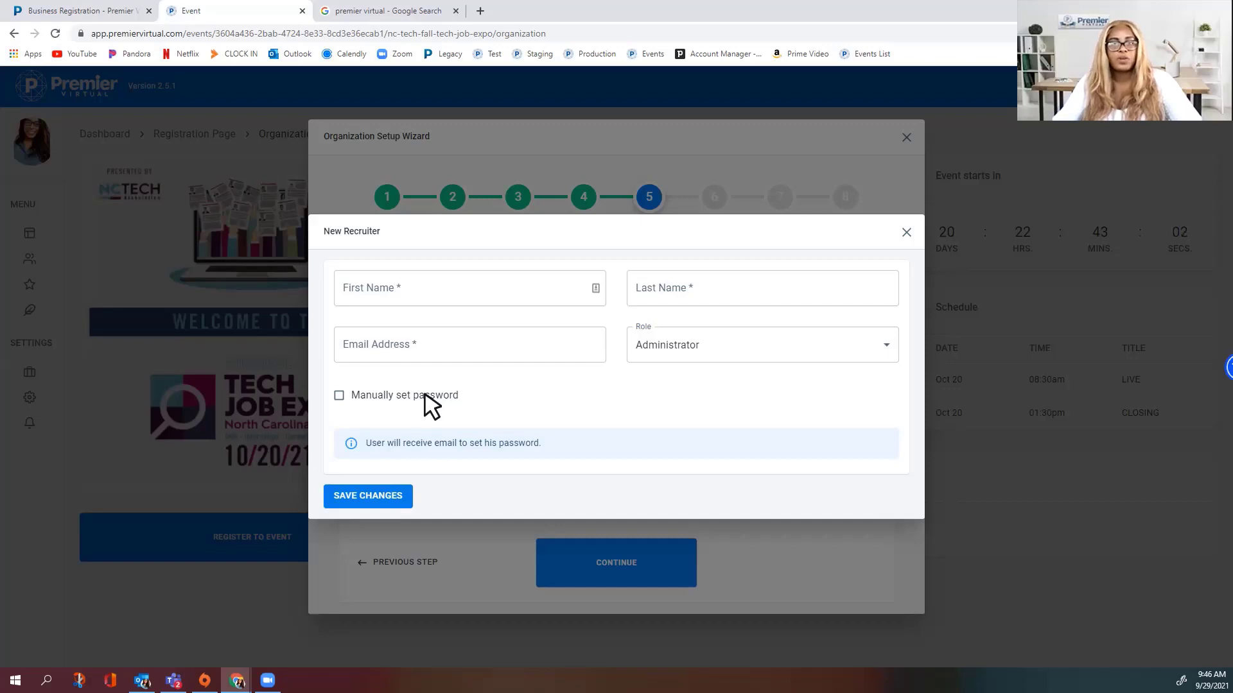
{"action": "left_click", "coordinate": [339, 395]}
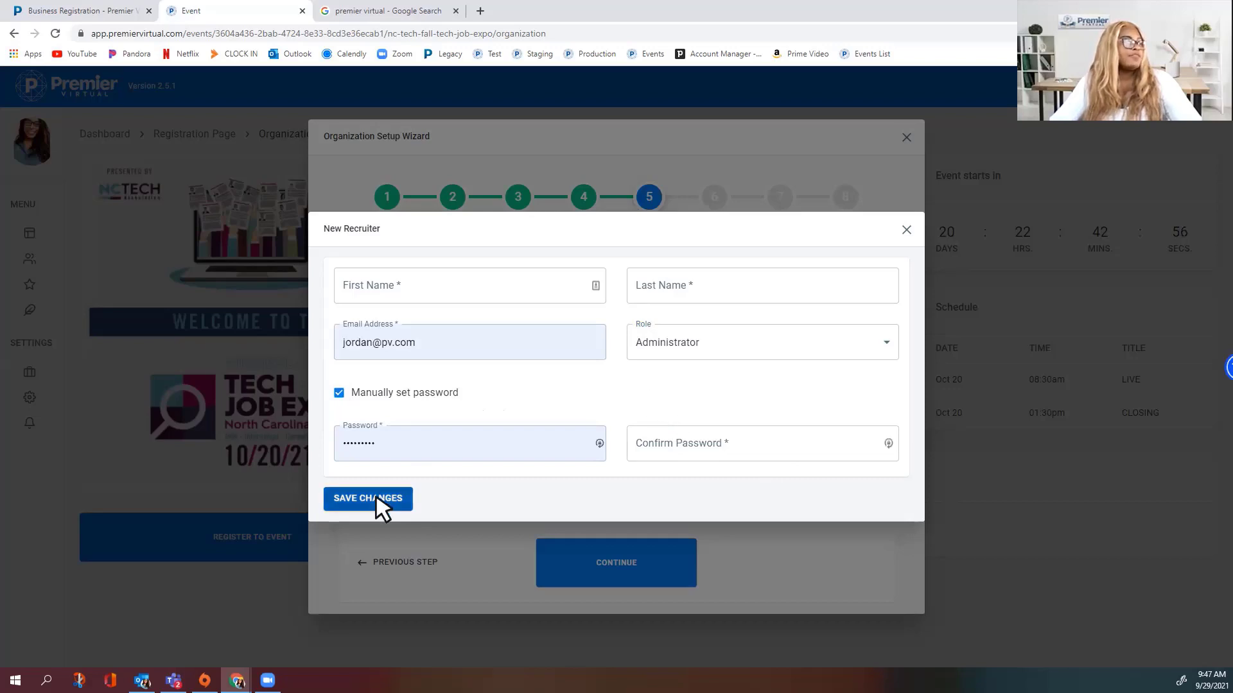
{"action": "left_click", "coordinate": [906, 229]}
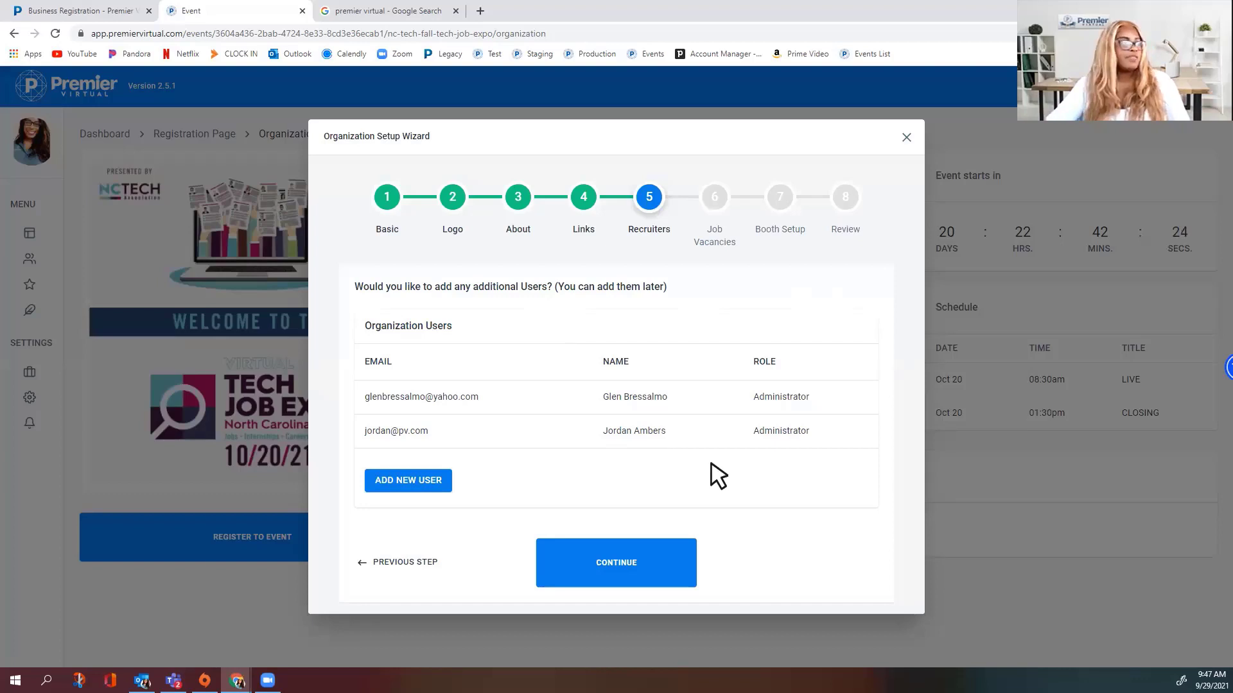
Advance to the Job Vacancies stage and look at the blank new vacancy form before closing it
{"action": "left_click", "coordinate": [650, 571]}
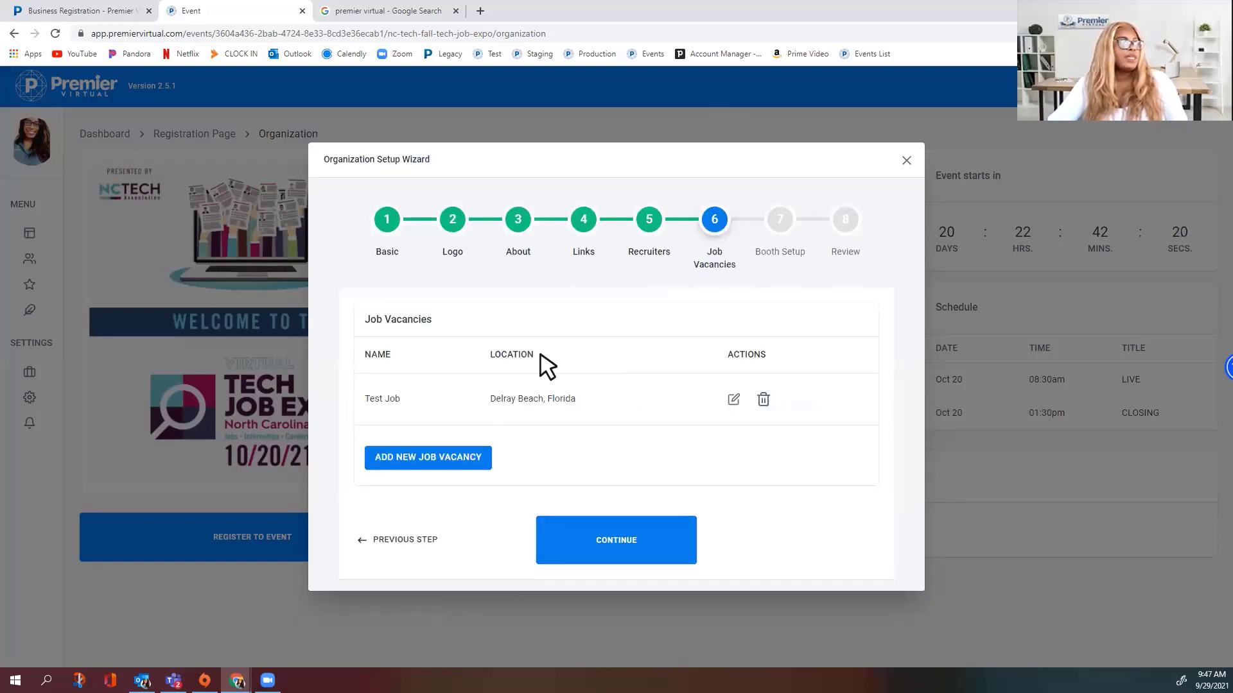
{"action": "left_click", "coordinate": [458, 459]}
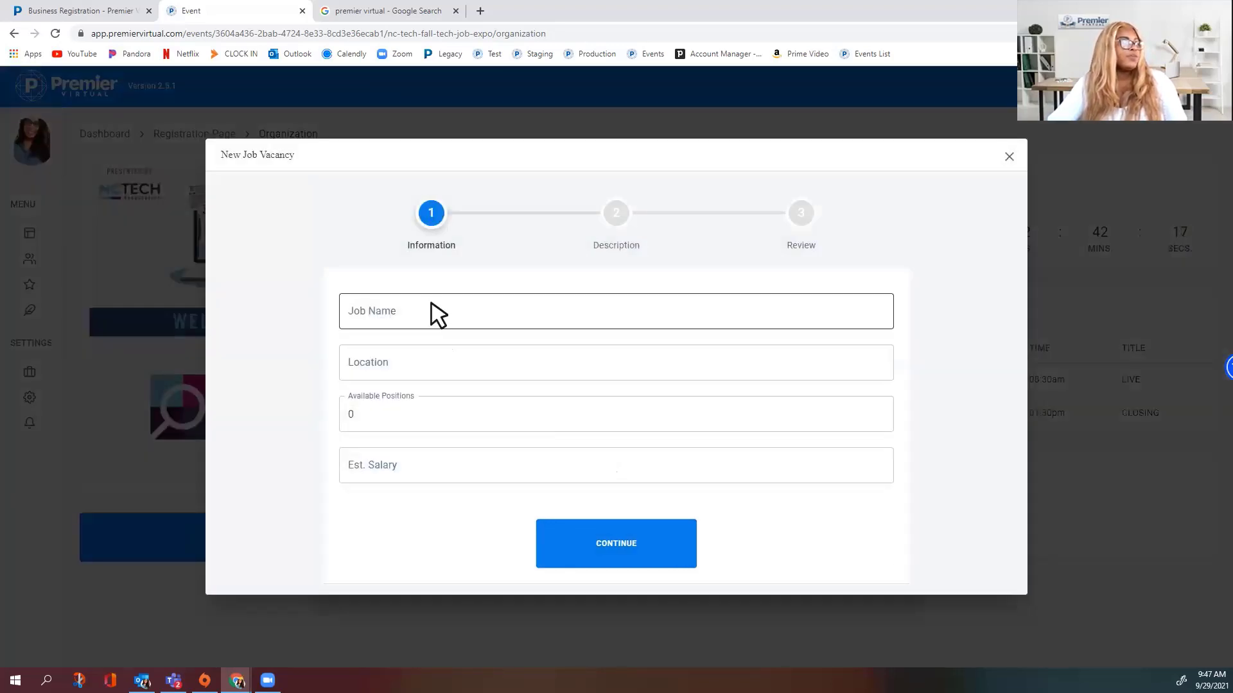
{"action": "left_click", "coordinate": [1008, 157]}
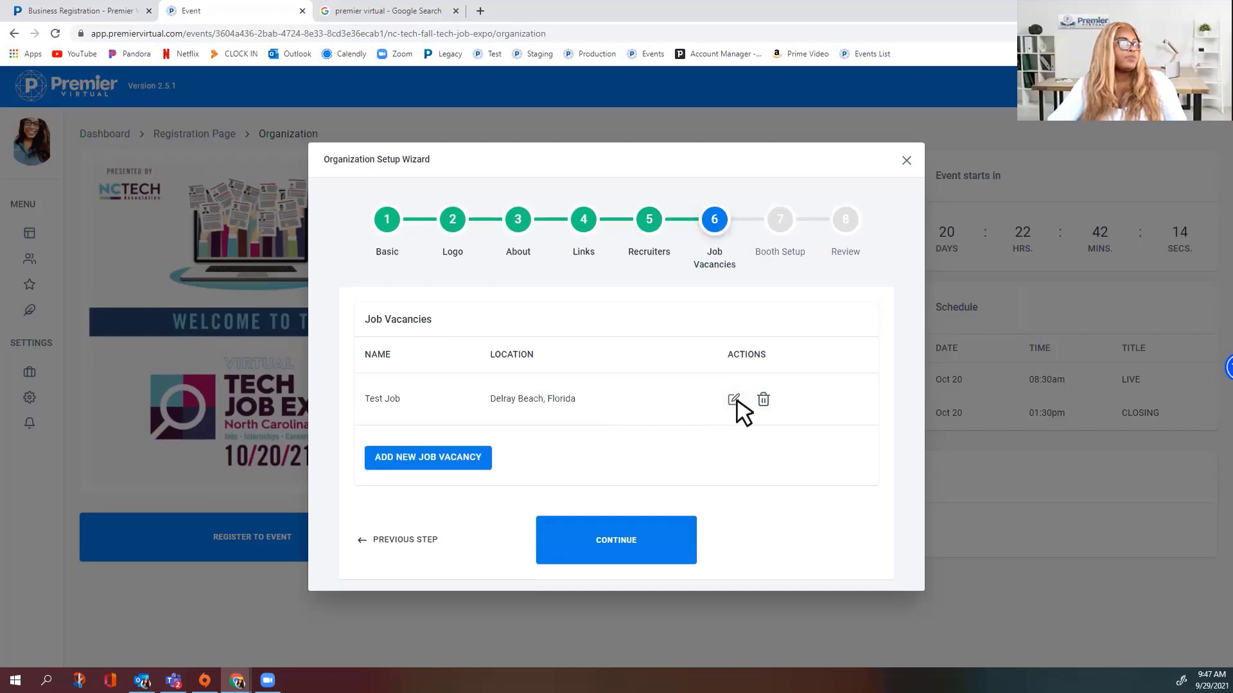
Open the Test Job vacancy for editing and go through its information and description to the review stage
{"action": "left_click", "coordinate": [734, 400]}
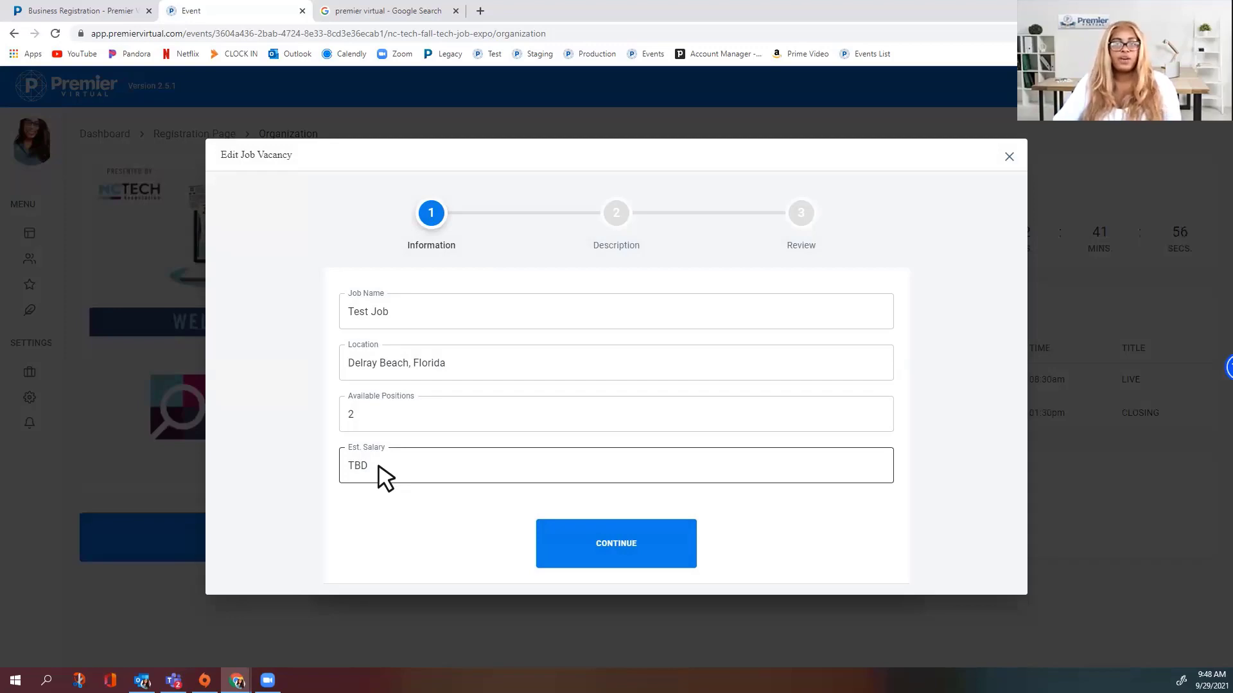
{"action": "left_click", "coordinate": [651, 536]}
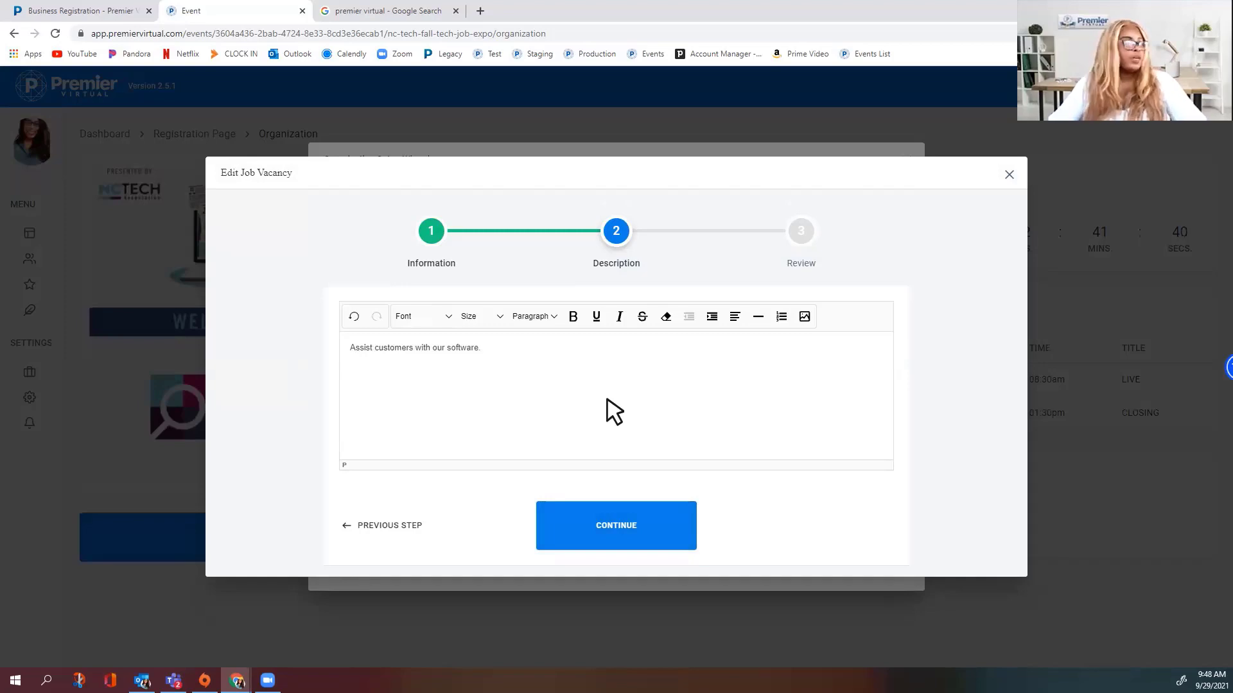
{"action": "left_click", "coordinate": [650, 524]}
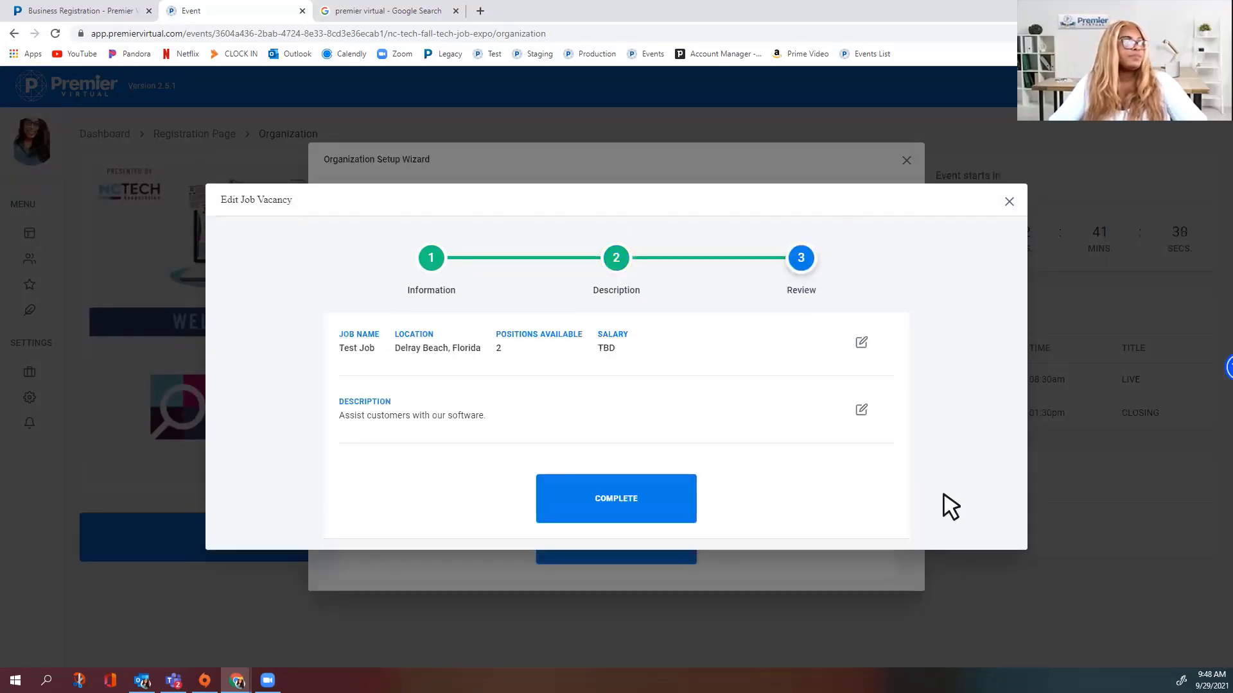
Set the Test Job vacancy's available positions to 3 and complete the vacancy edit
{"action": "left_click", "coordinate": [861, 342]}
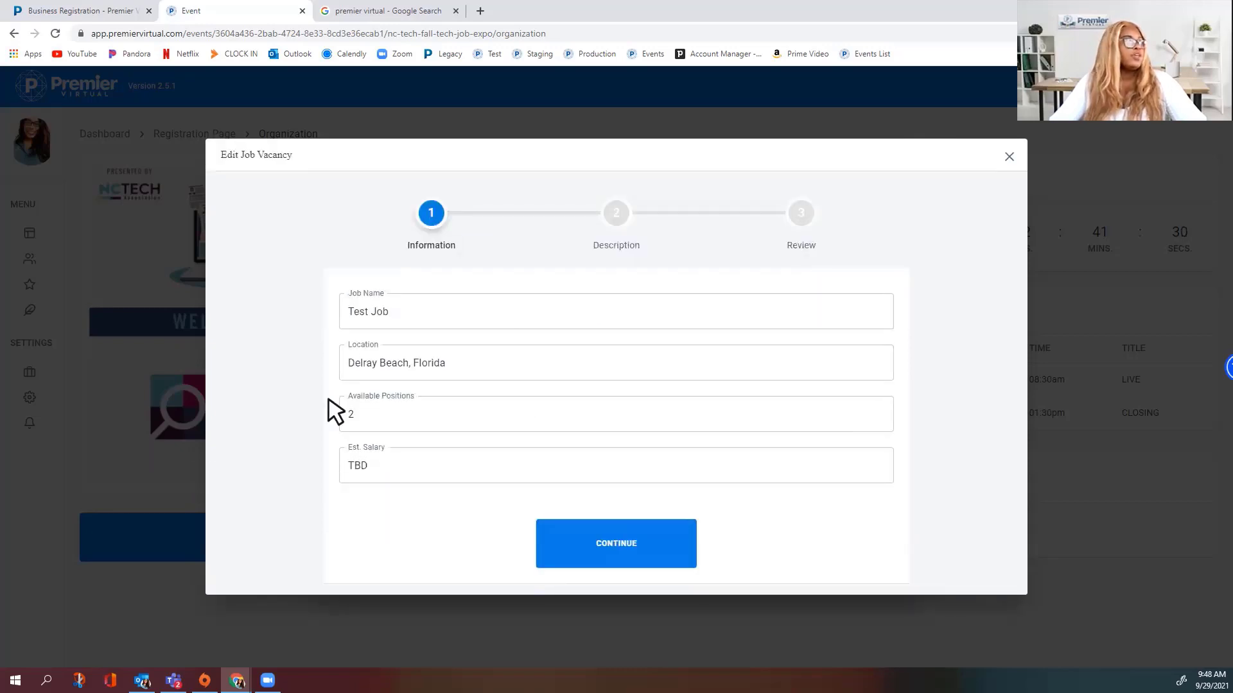
{"action": "left_click", "coordinate": [372, 419]}
{"action": "type", "text": "1"}
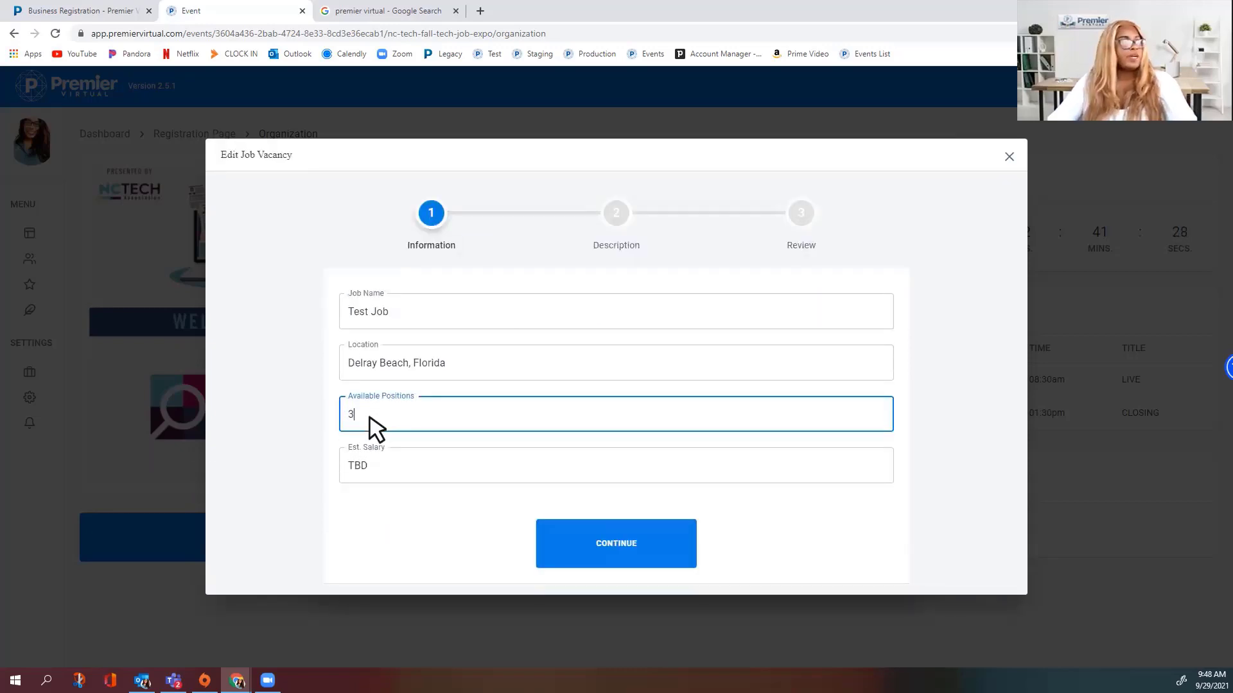
{"action": "left_click", "coordinate": [658, 561]}
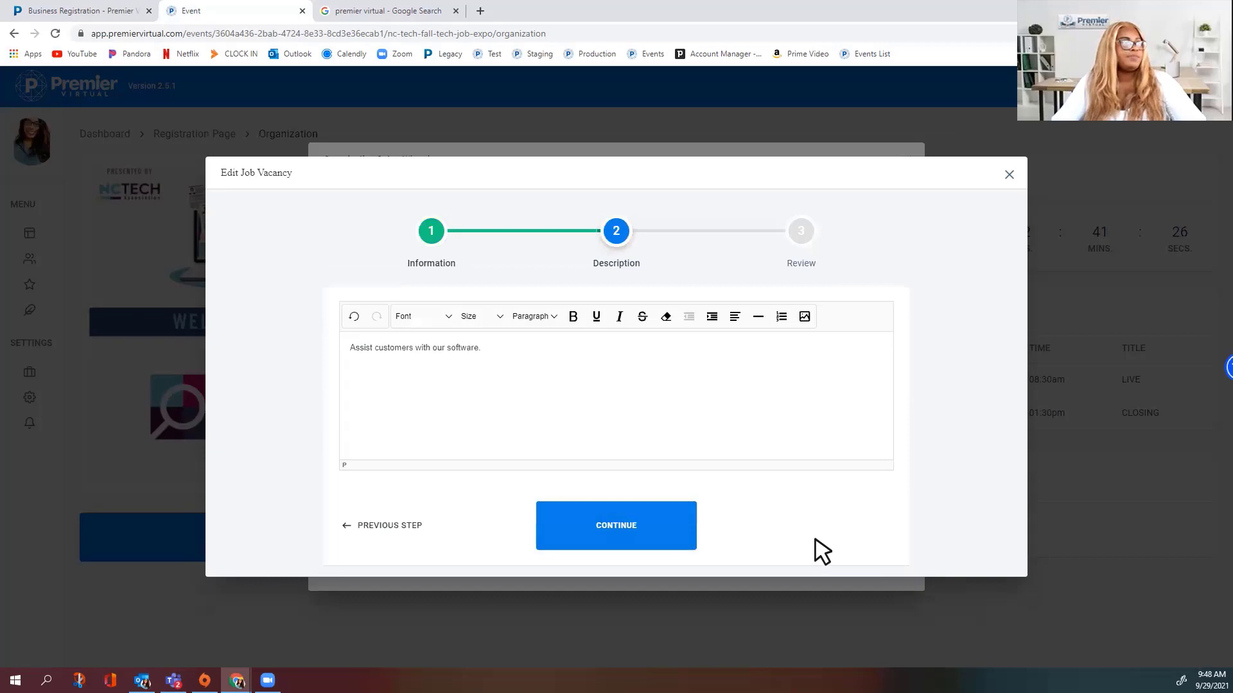
{"action": "left_click", "coordinate": [621, 543]}
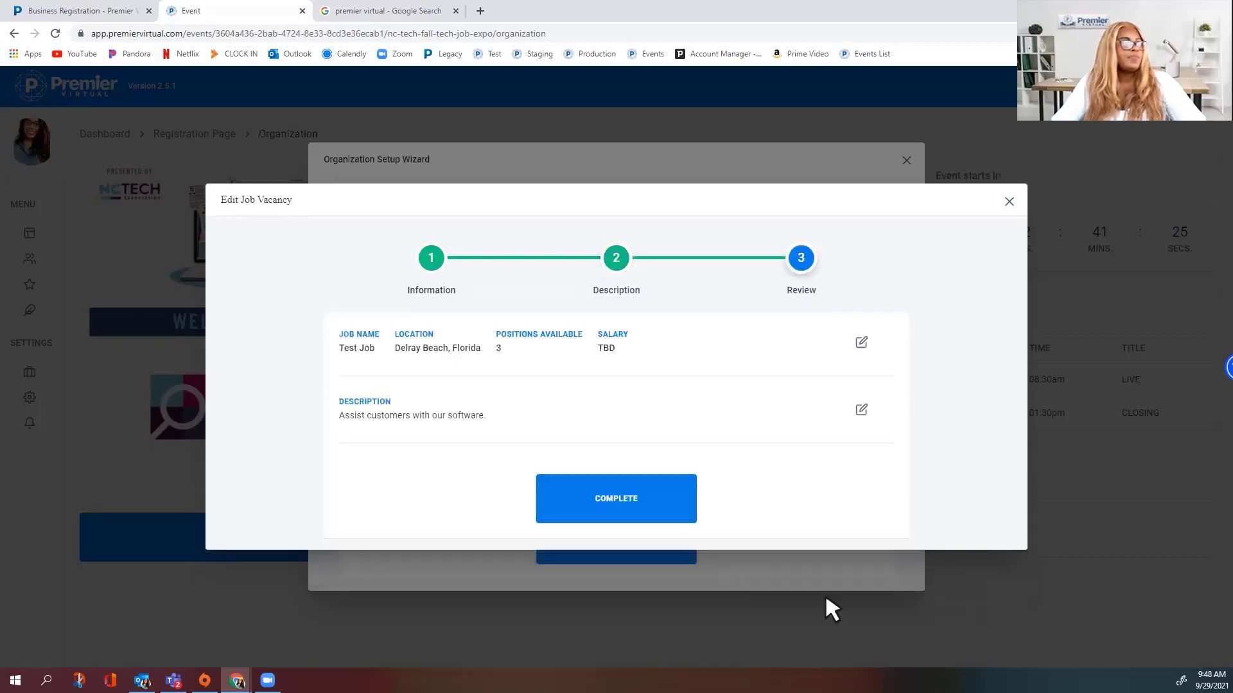
{"action": "left_click", "coordinate": [658, 492]}
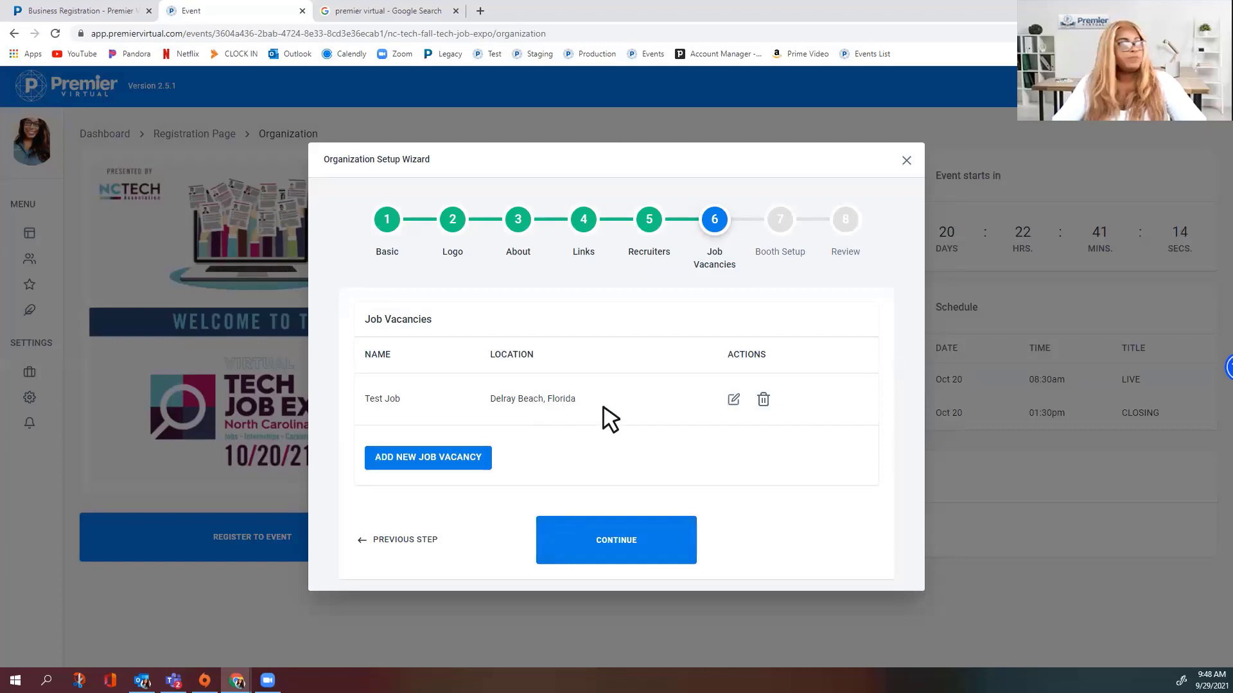
Advance the setup wizard to the Booth Setup stage and enlarge the page to 125%
{"action": "left_click", "coordinate": [638, 523]}
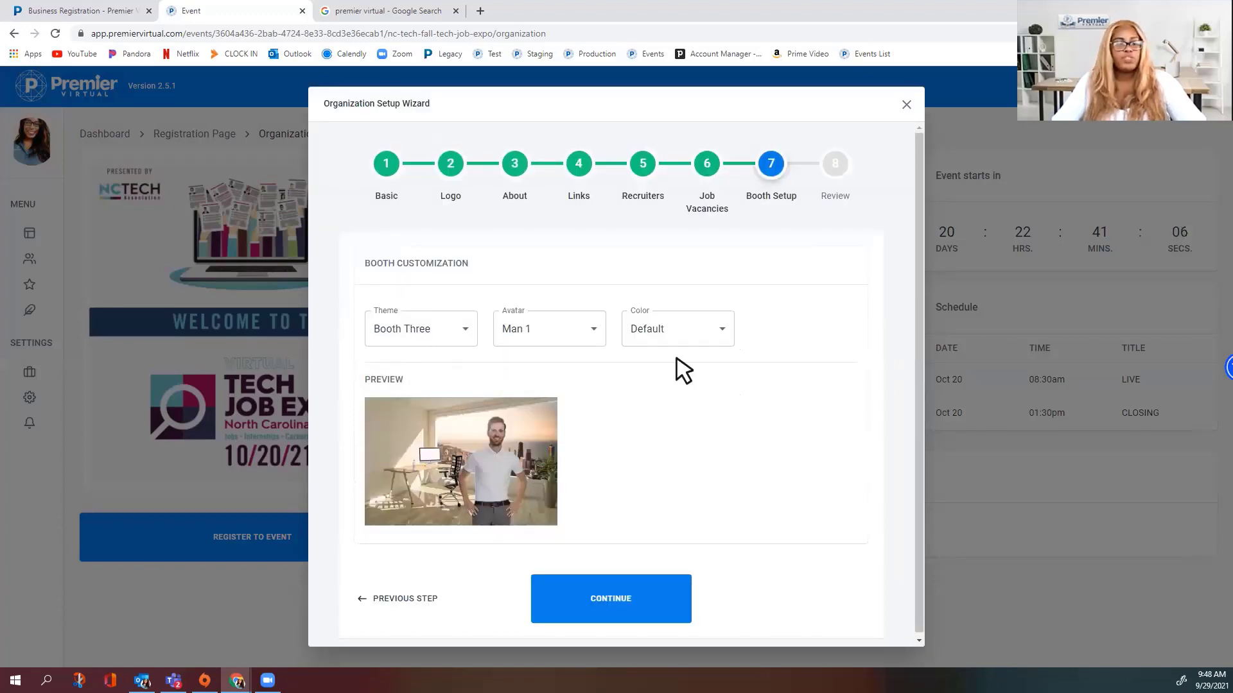
{"action": "key", "text": "ctrl+plus"}
{"action": "key", "text": "ctrl+plus"}
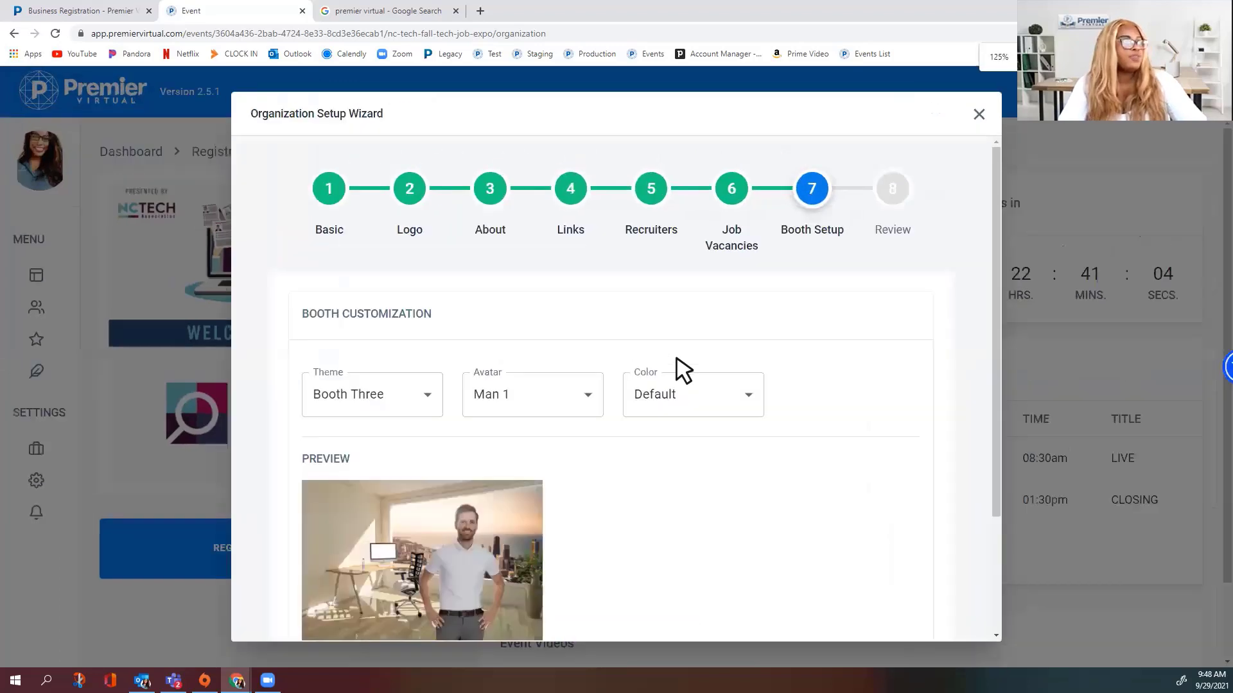
Preview the Booth Two theme with the Woman 2 and Man 1 avatars in the booth customization
{"action": "scroll", "coordinate": [680, 422], "scroll_direction": "down", "scroll_amount": 3}
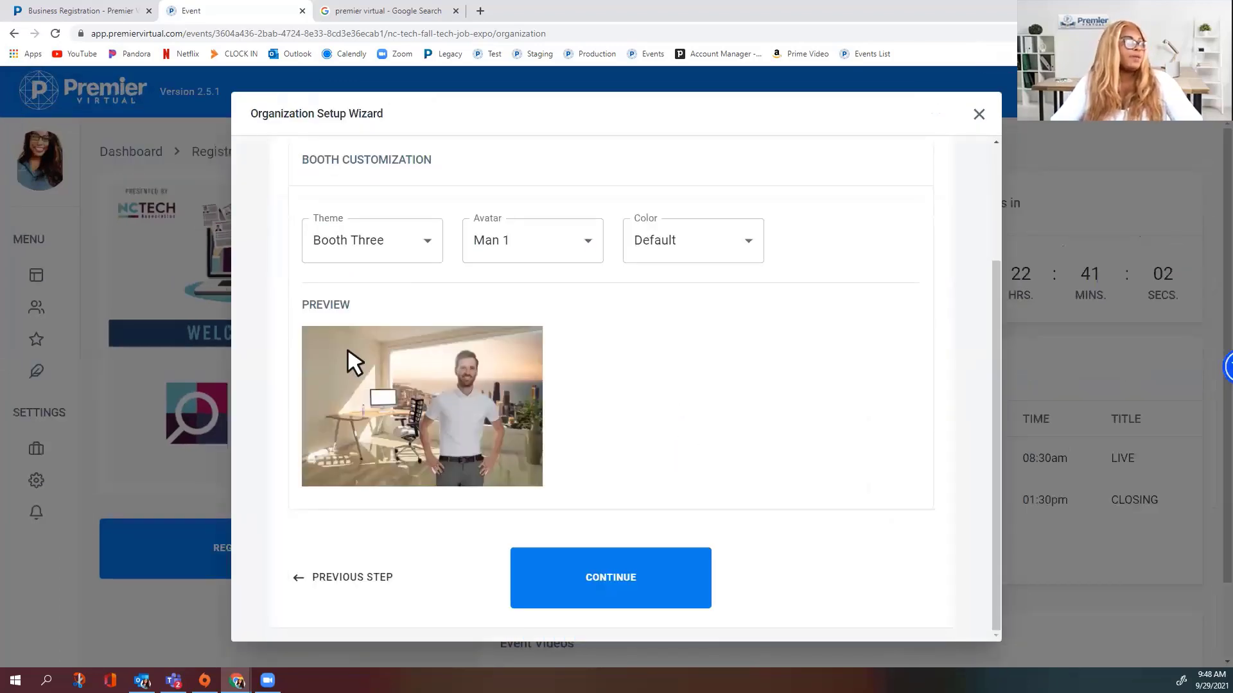
{"action": "left_click", "coordinate": [394, 254]}
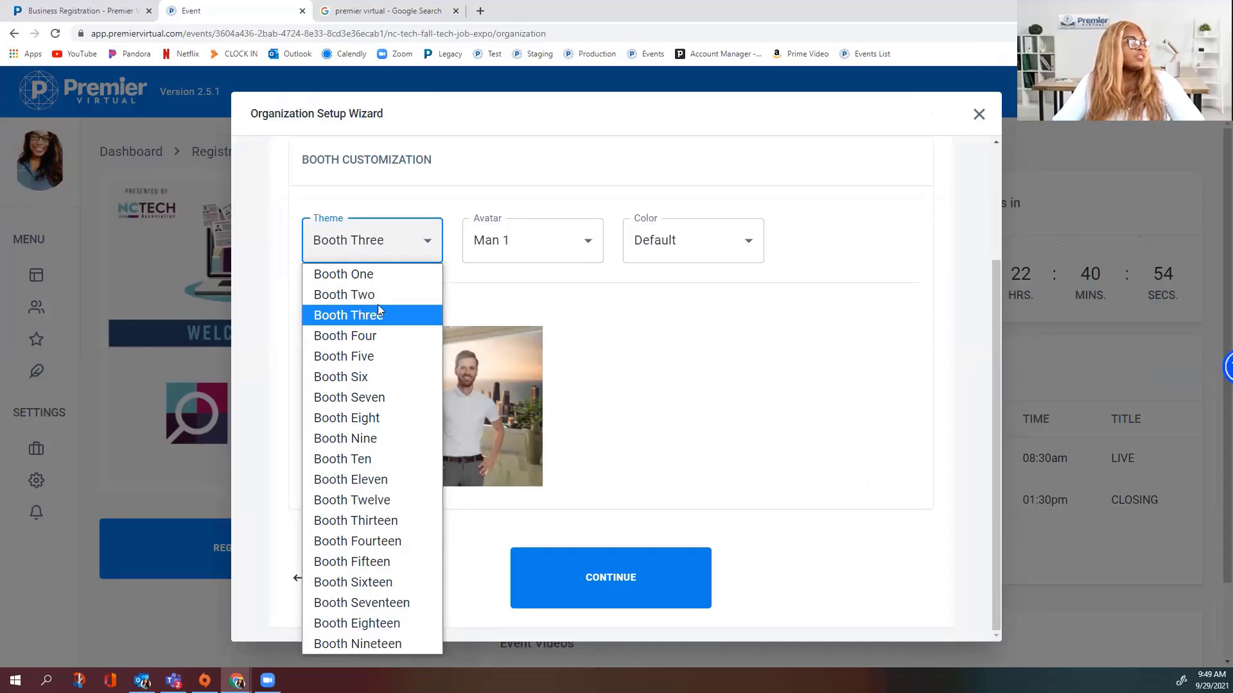
{"action": "left_click", "coordinate": [350, 294]}
{"action": "left_click", "coordinate": [553, 245]}
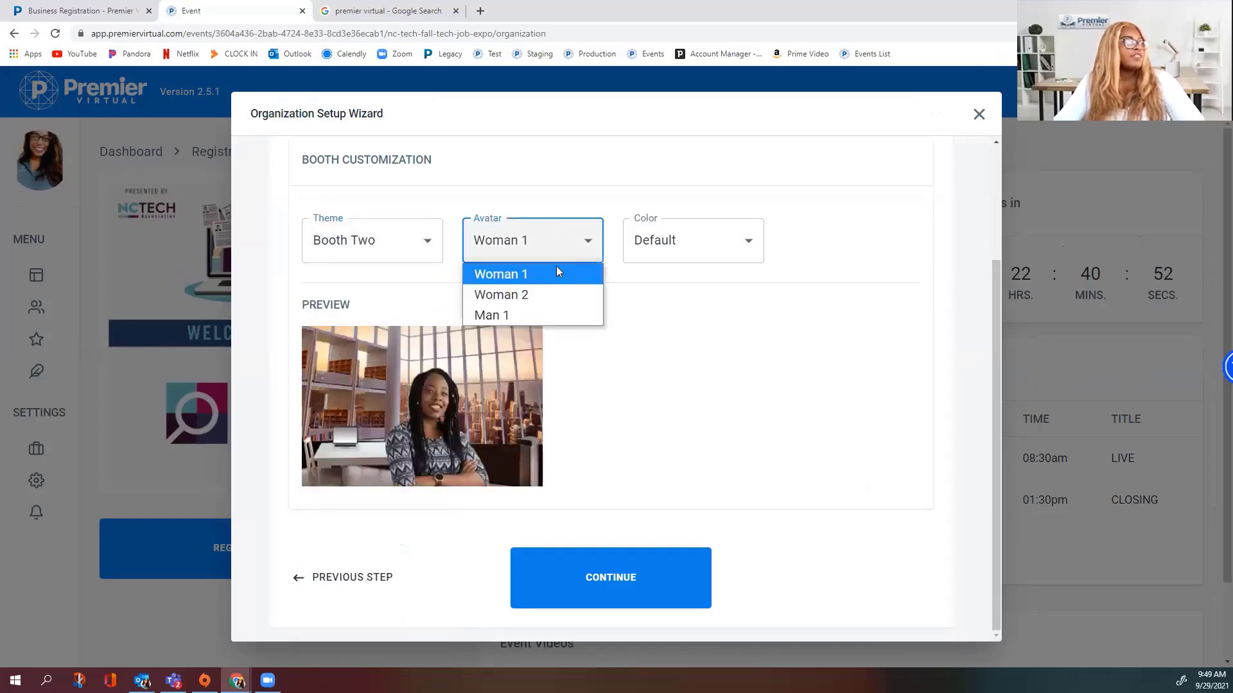
{"action": "left_click", "coordinate": [547, 296]}
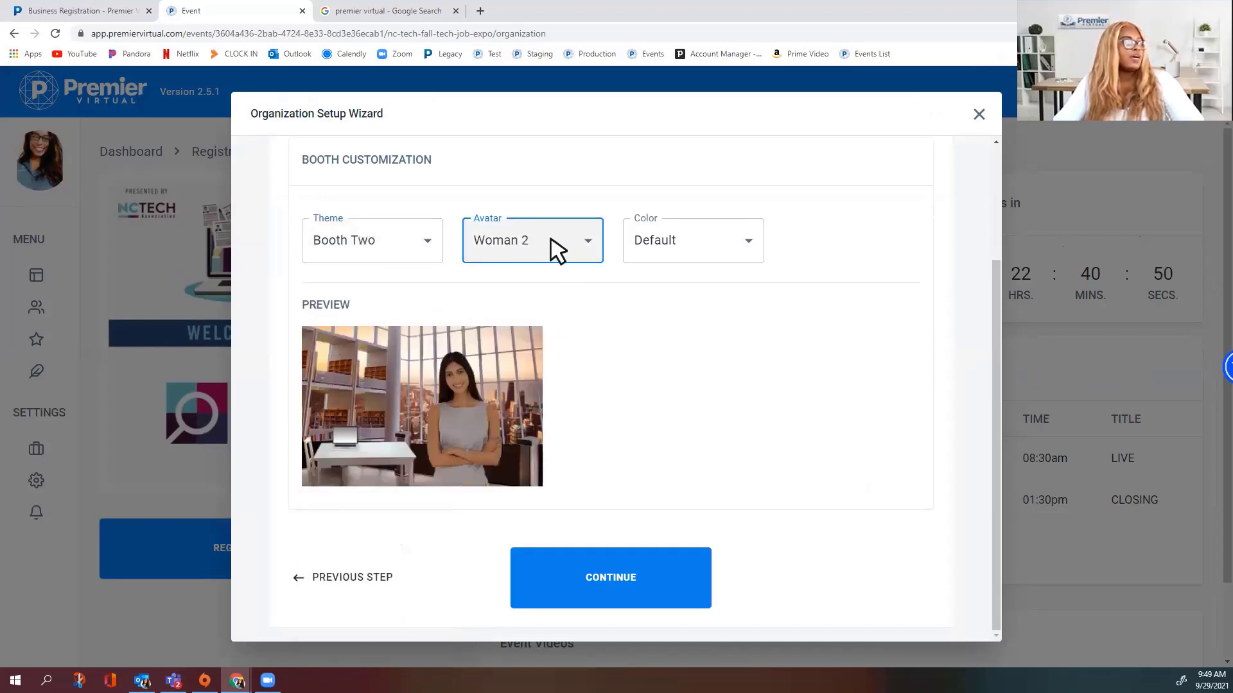
{"action": "left_click", "coordinate": [551, 240]}
{"action": "left_click", "coordinate": [550, 318]}
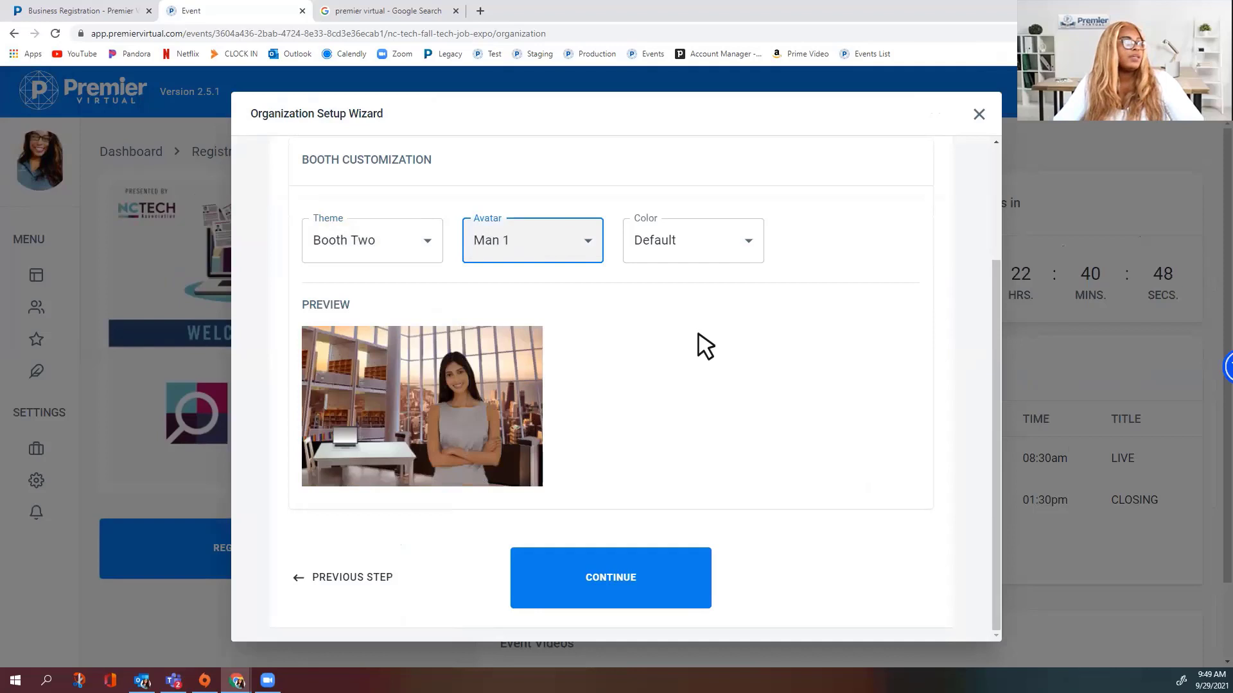
Try the Booth Three theme for the booth with the Man 1 and Man 2 avatars
{"action": "left_click", "coordinate": [402, 257]}
{"action": "left_click", "coordinate": [349, 317]}
{"action": "left_click", "coordinate": [572, 247]}
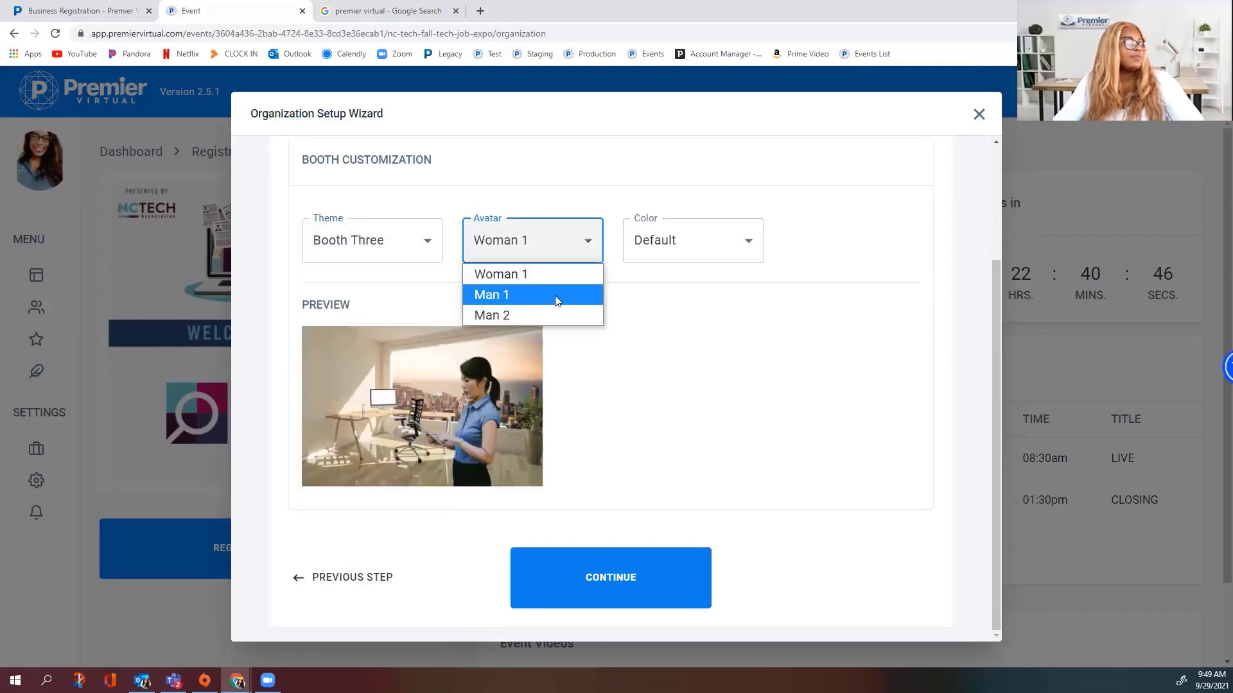
{"action": "left_click", "coordinate": [554, 295]}
{"action": "left_click", "coordinate": [553, 244]}
{"action": "left_click", "coordinate": [544, 315]}
Try the Booth Four theme, check its avatar choices, and switch the booth to the Booth Ten theme
{"action": "left_click", "coordinate": [348, 251]}
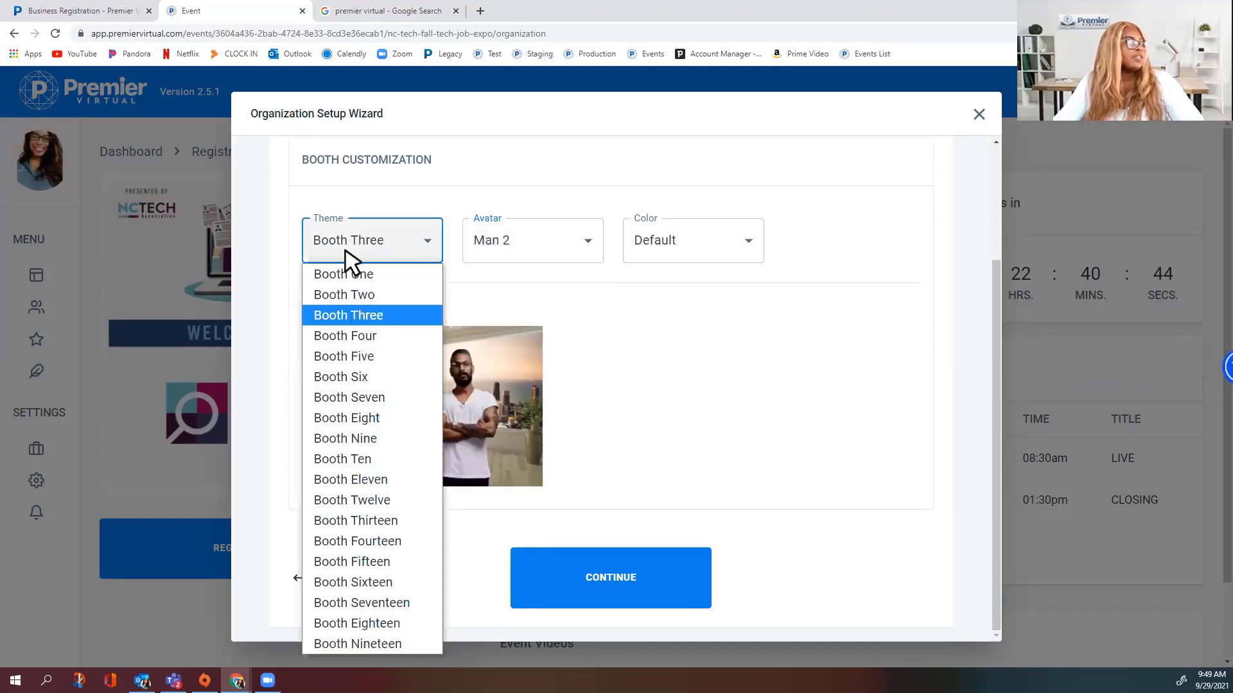
{"action": "left_click", "coordinate": [350, 336]}
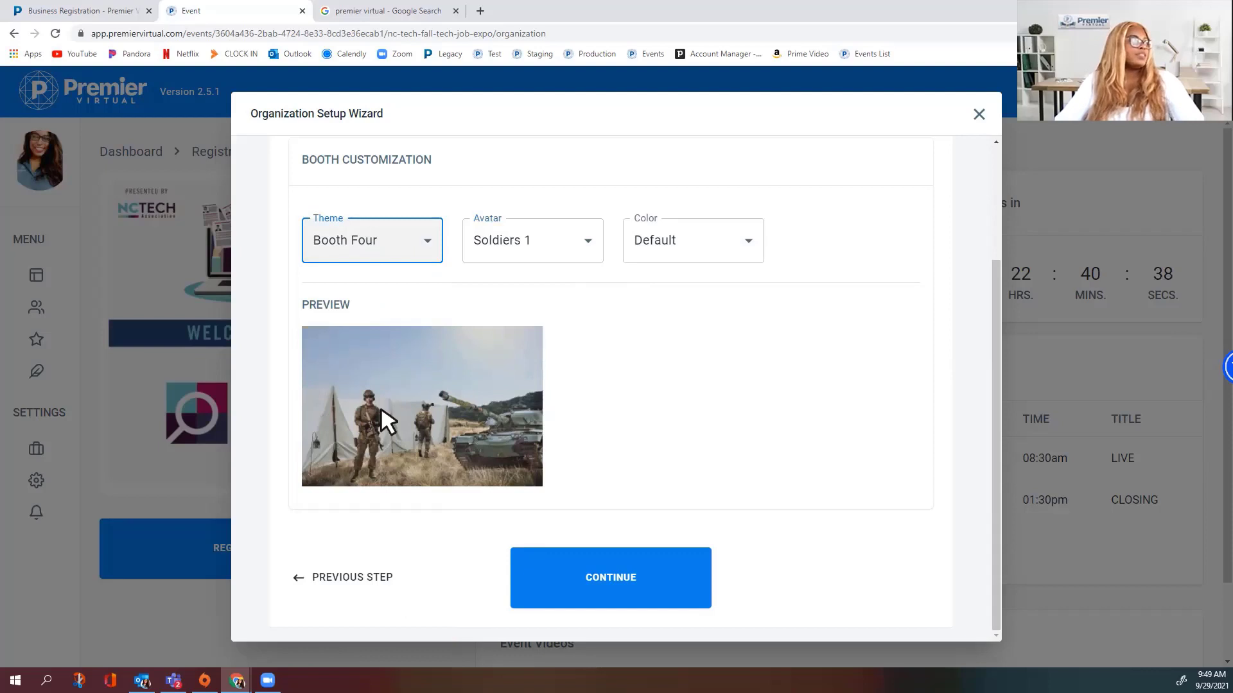
{"action": "left_click", "coordinate": [578, 228]}
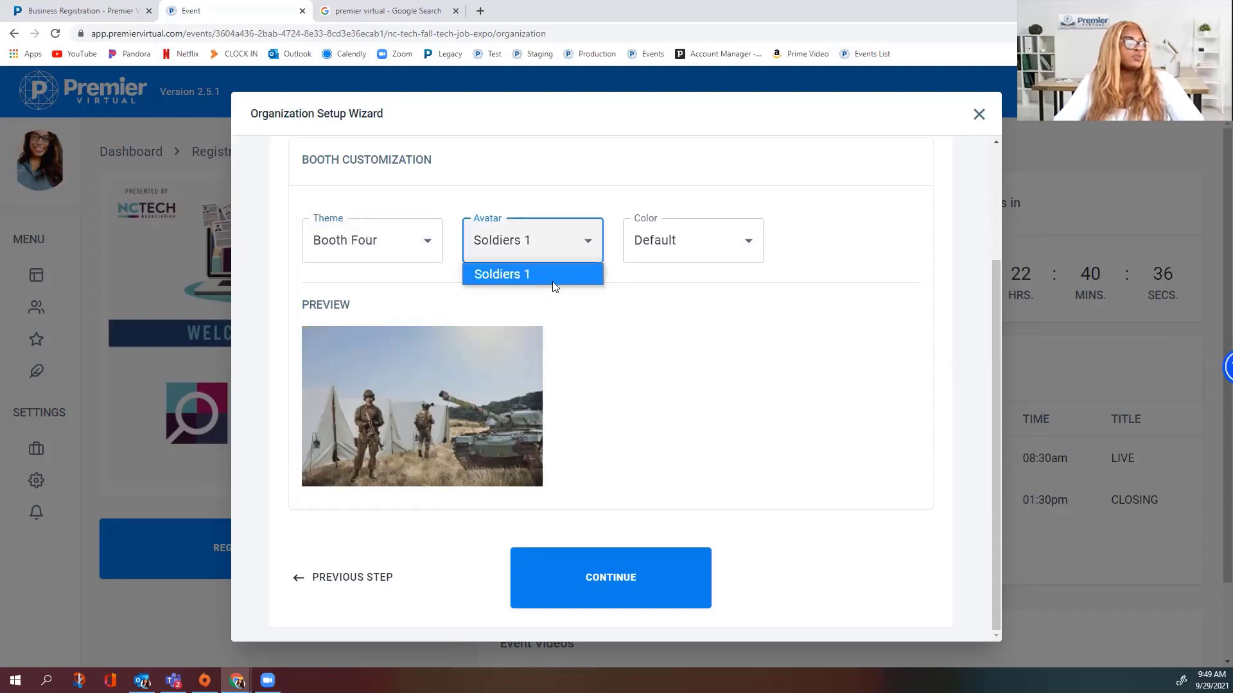
{"action": "left_click", "coordinate": [405, 242]}
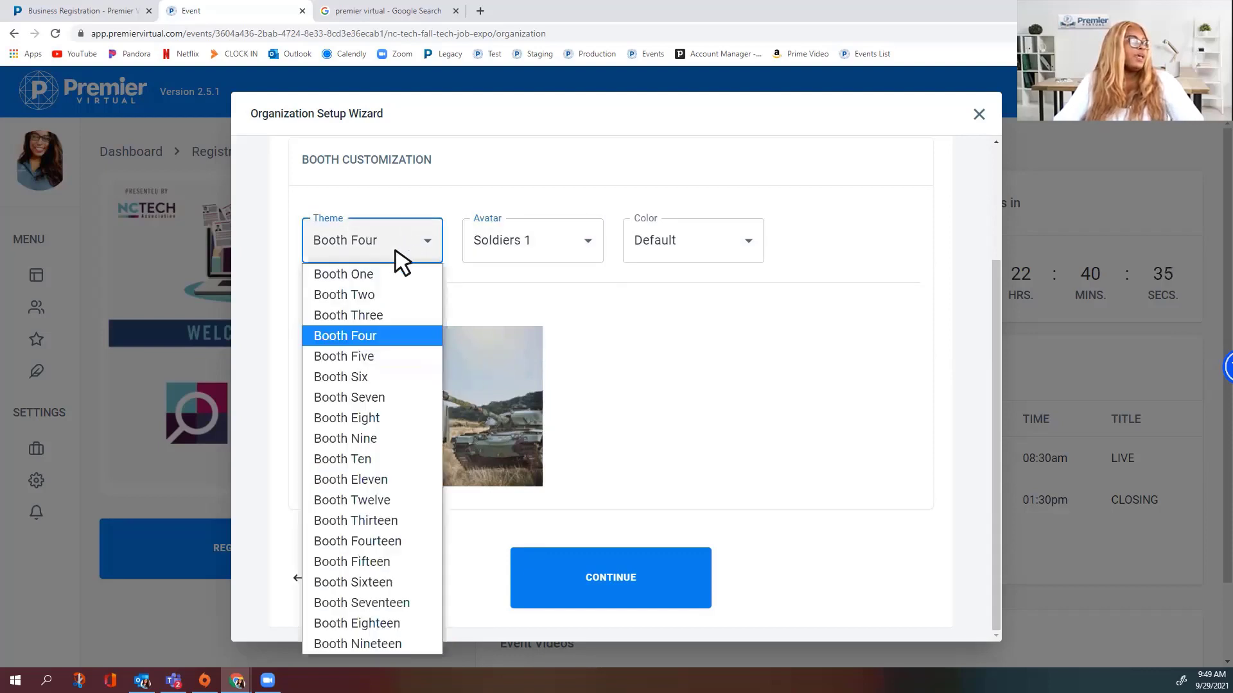
{"action": "left_click", "coordinate": [380, 458]}
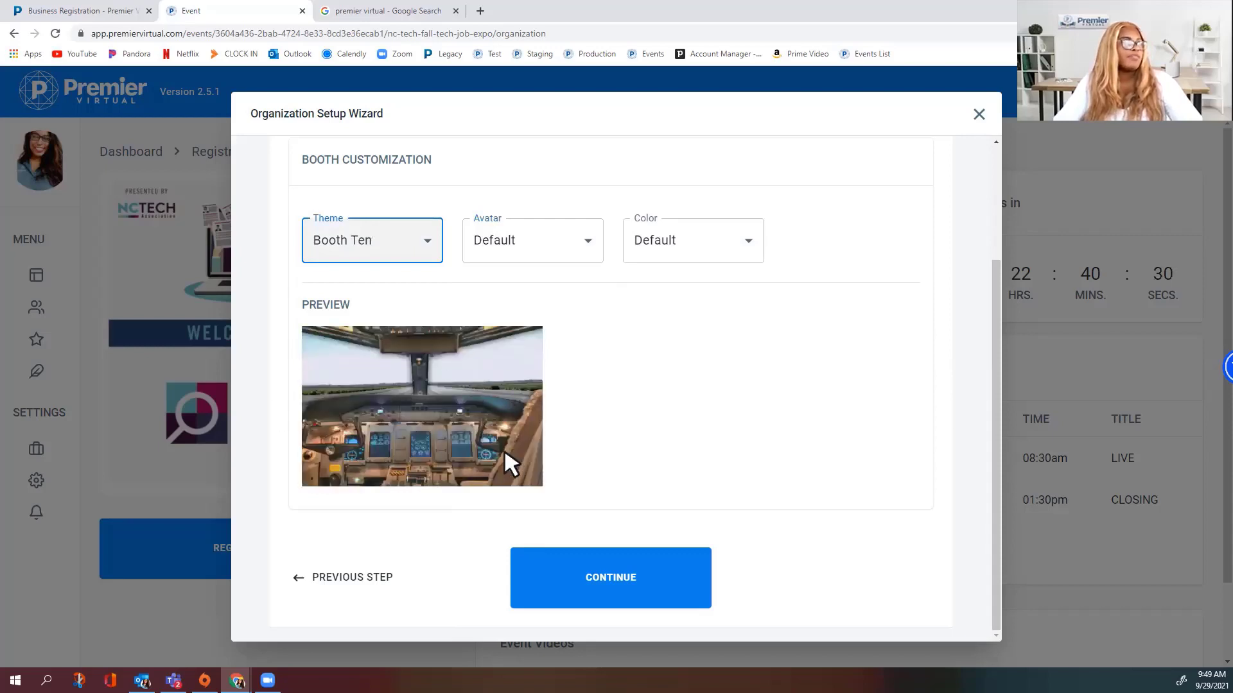
Set the booth theme to Booth Nine with the Woman 2 avatar, after trying Man 1, and the Default color
{"action": "left_click", "coordinate": [395, 256]}
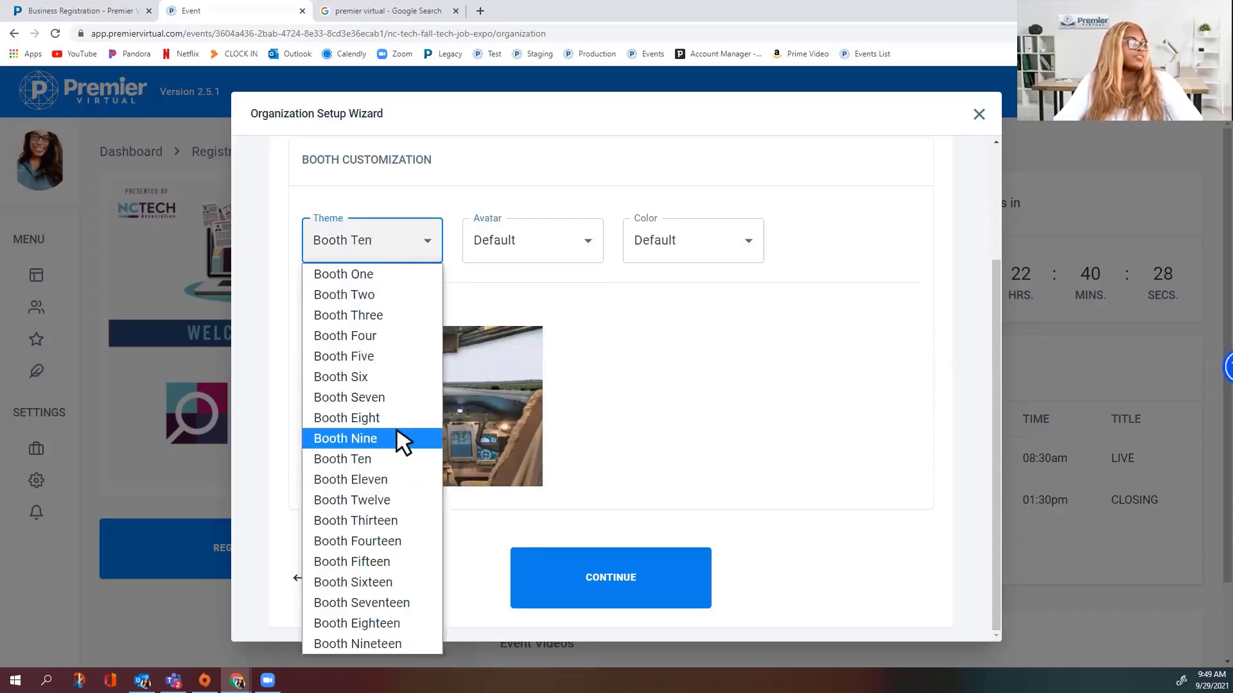
{"action": "left_click", "coordinate": [407, 435]}
{"action": "left_click", "coordinate": [580, 256]}
{"action": "left_click", "coordinate": [558, 294]}
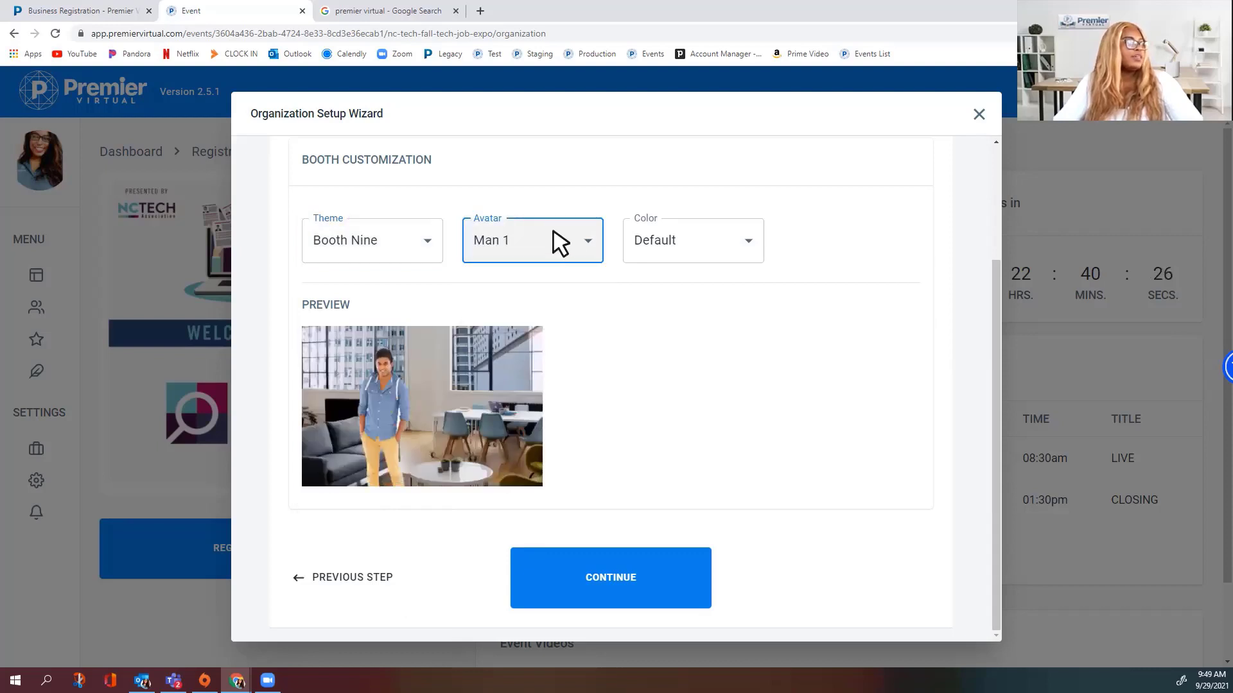
{"action": "left_click", "coordinate": [558, 243]}
{"action": "left_click", "coordinate": [541, 315]}
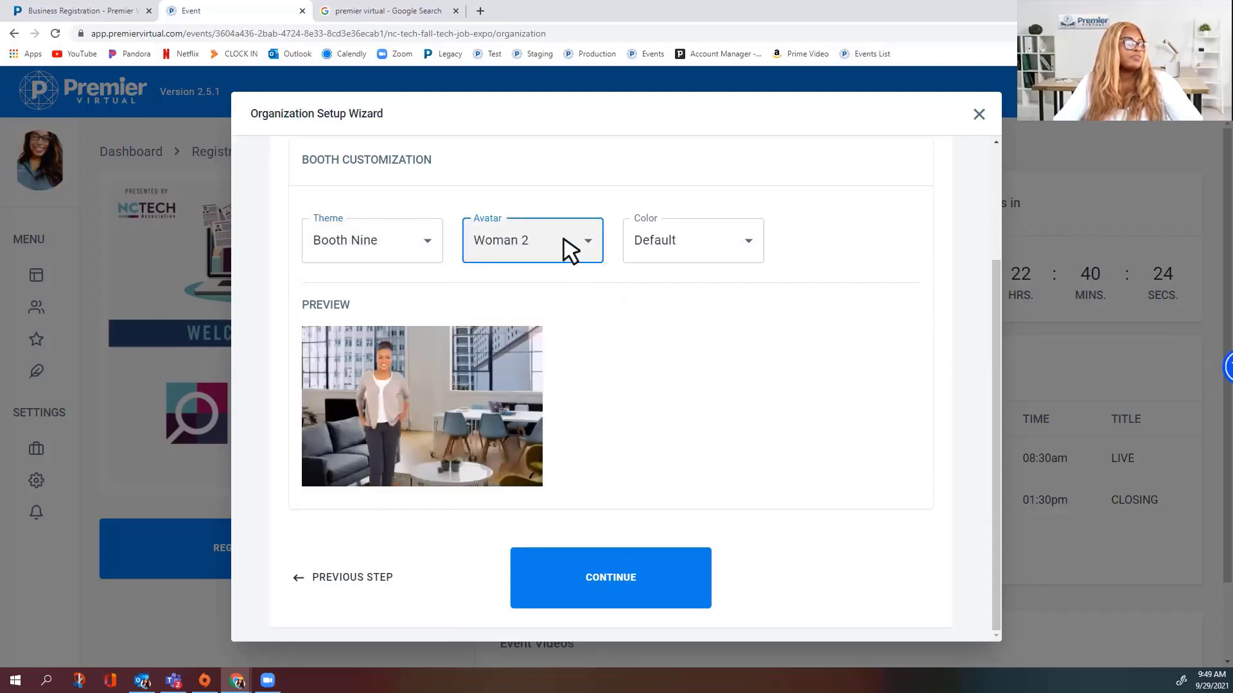
{"action": "left_click", "coordinate": [745, 244]}
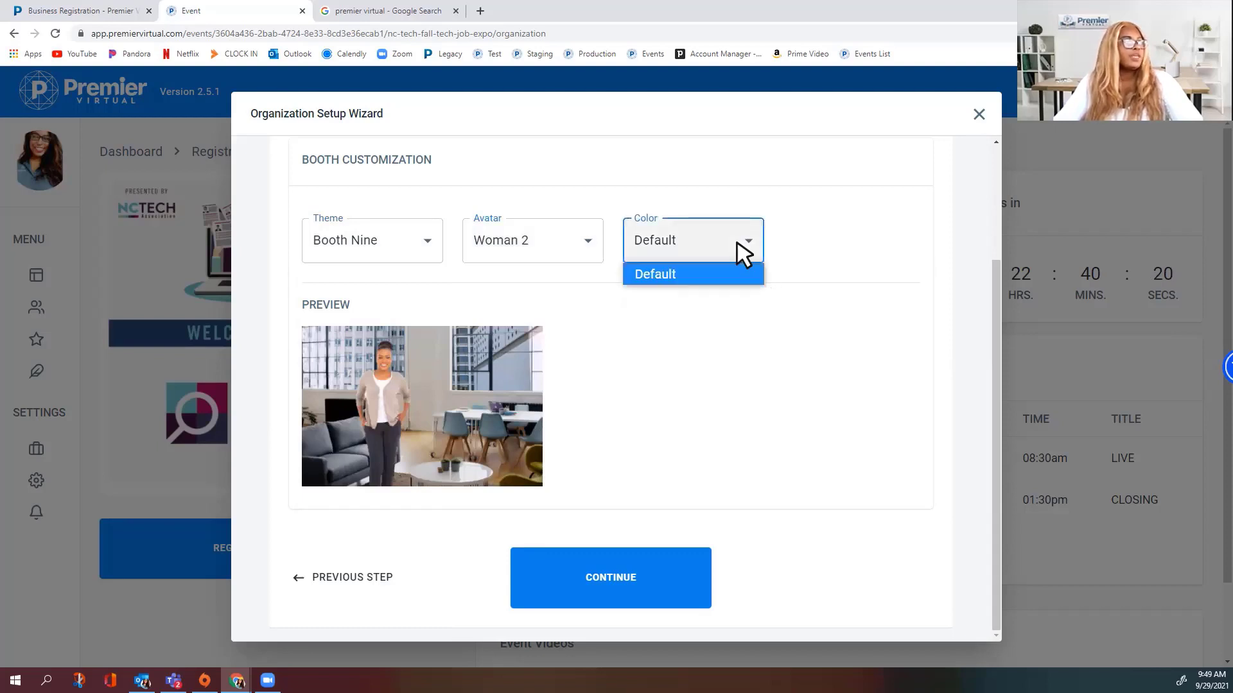
{"action": "left_click", "coordinate": [679, 266]}
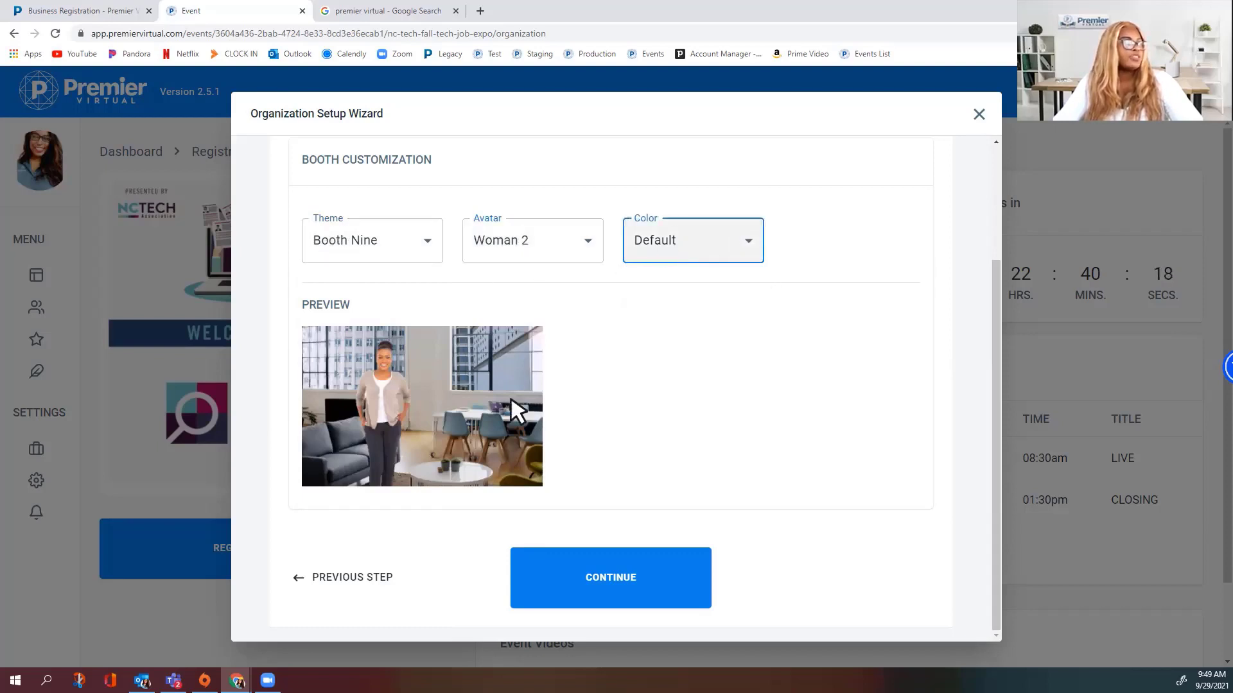
Advance the wizard to the Review stage, reduce the page zoom and read through the organization summary down to the booth preview
{"action": "left_click", "coordinate": [674, 575]}
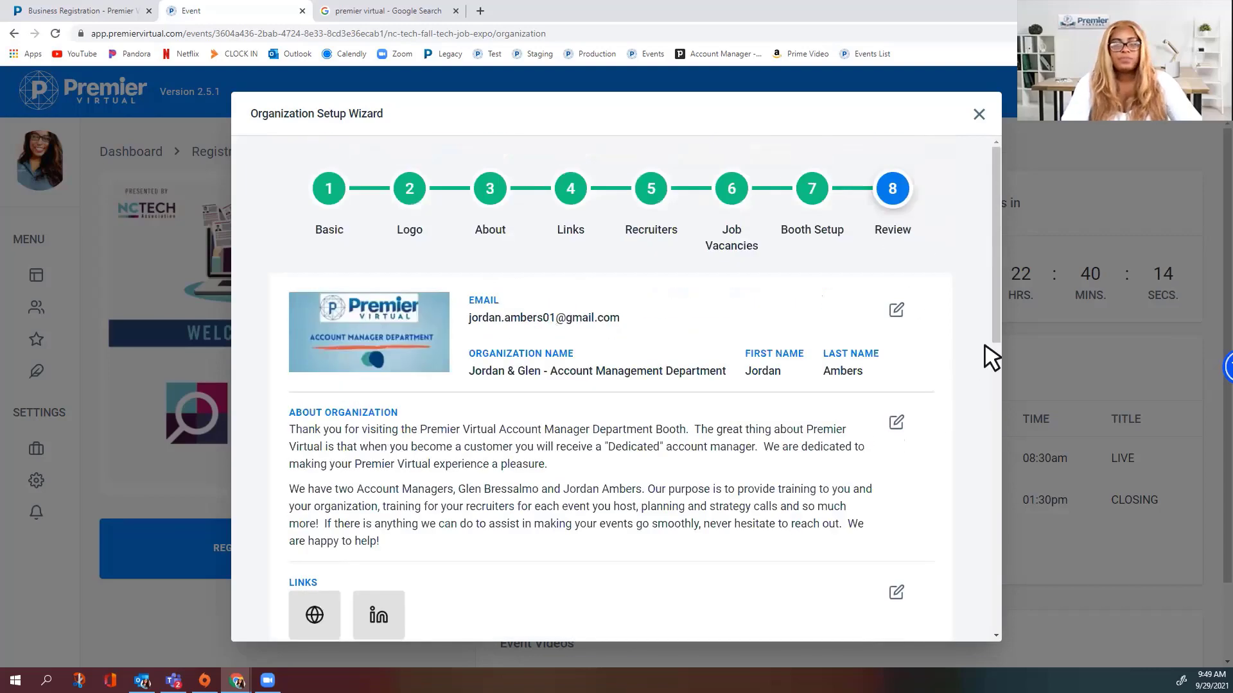
{"action": "key", "text": "ctrl+minus"}
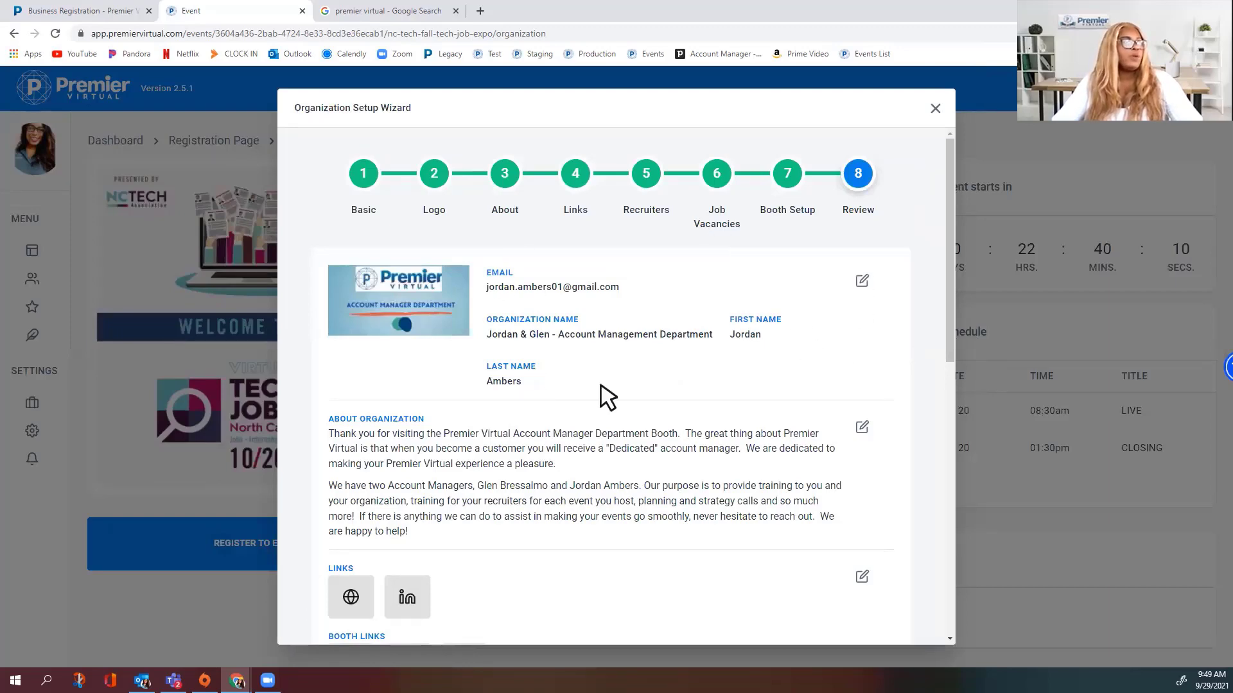
{"action": "scroll", "coordinate": [689, 378], "scroll_direction": "down", "scroll_amount": 5}
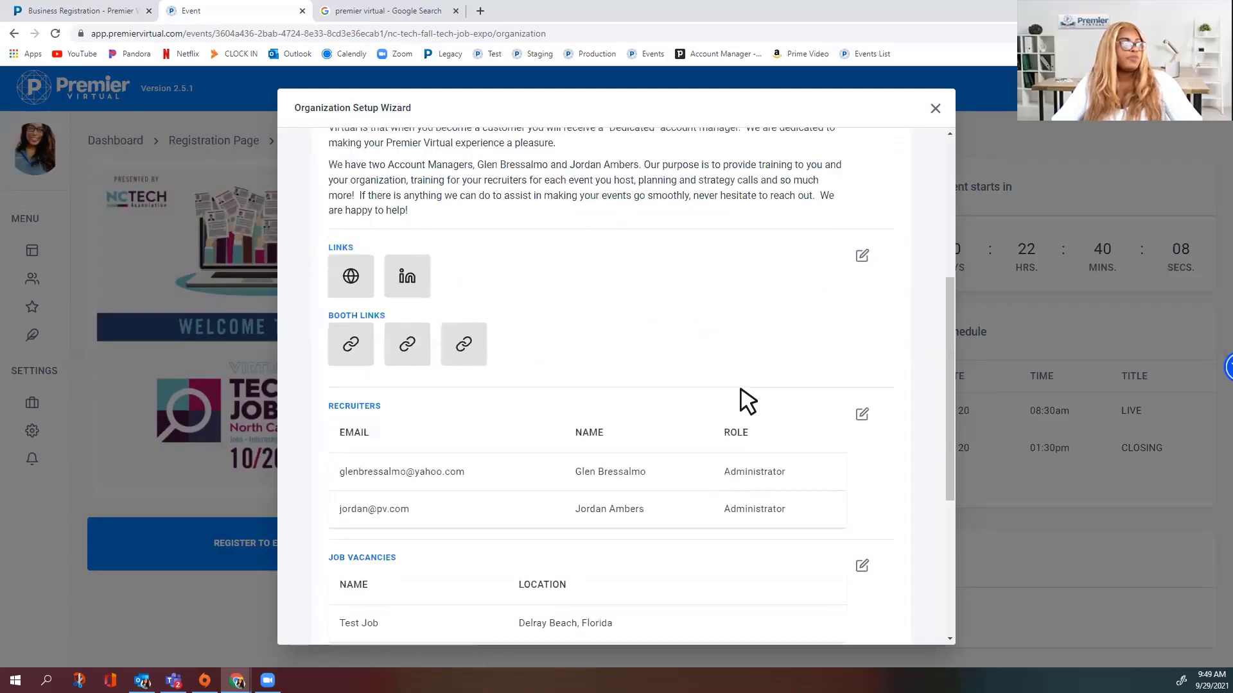
{"action": "scroll", "coordinate": [855, 293], "scroll_direction": "down", "scroll_amount": 3}
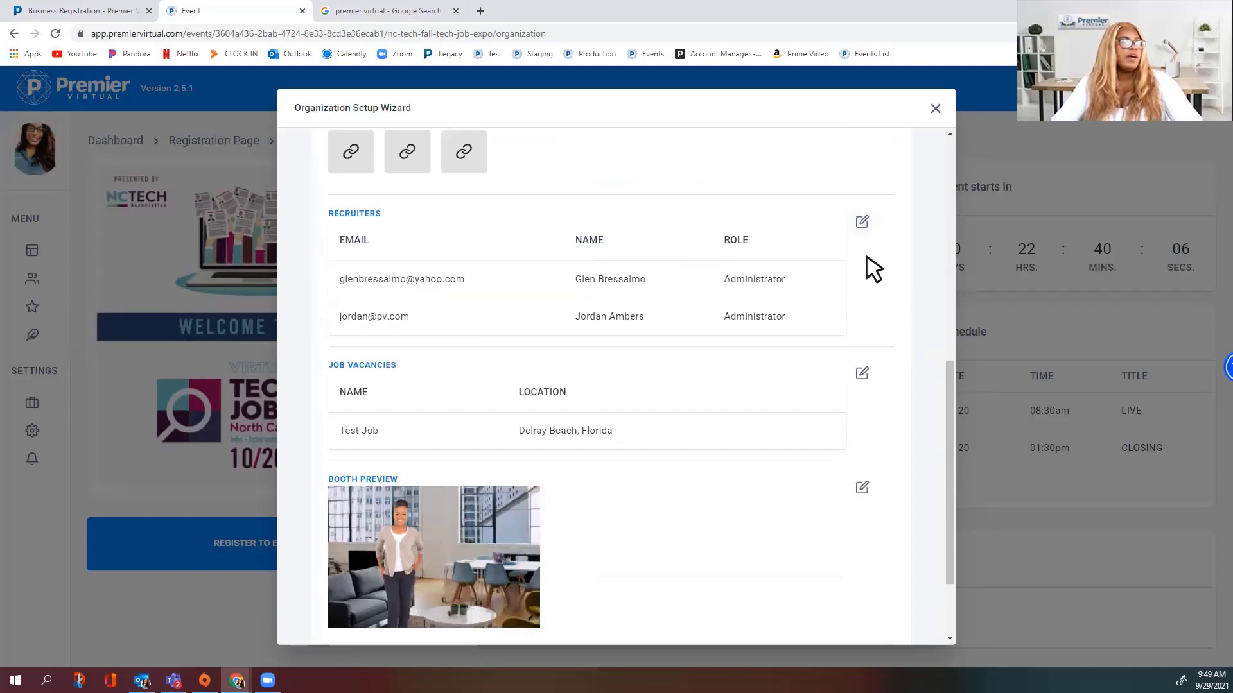
{"action": "scroll", "coordinate": [880, 424], "scroll_direction": "down", "scroll_amount": 2}
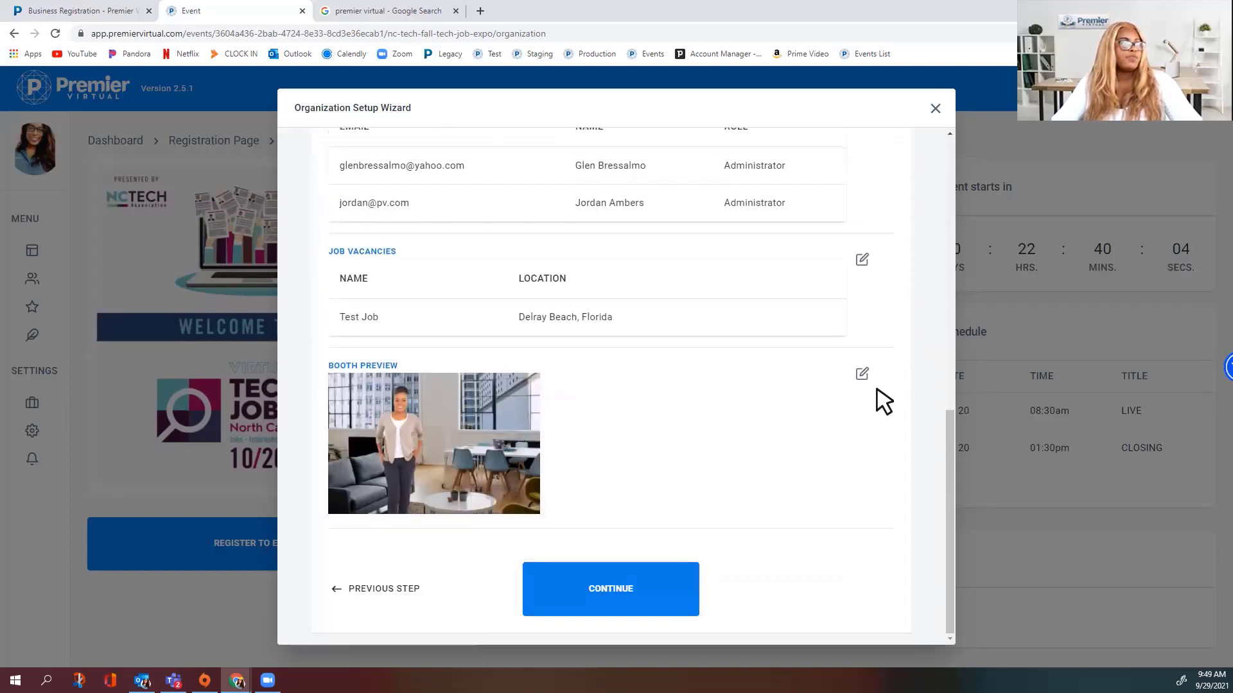
Reopen the booth customization from the review summary, look over its settings and return to the Review stage
{"action": "left_click", "coordinate": [863, 374]}
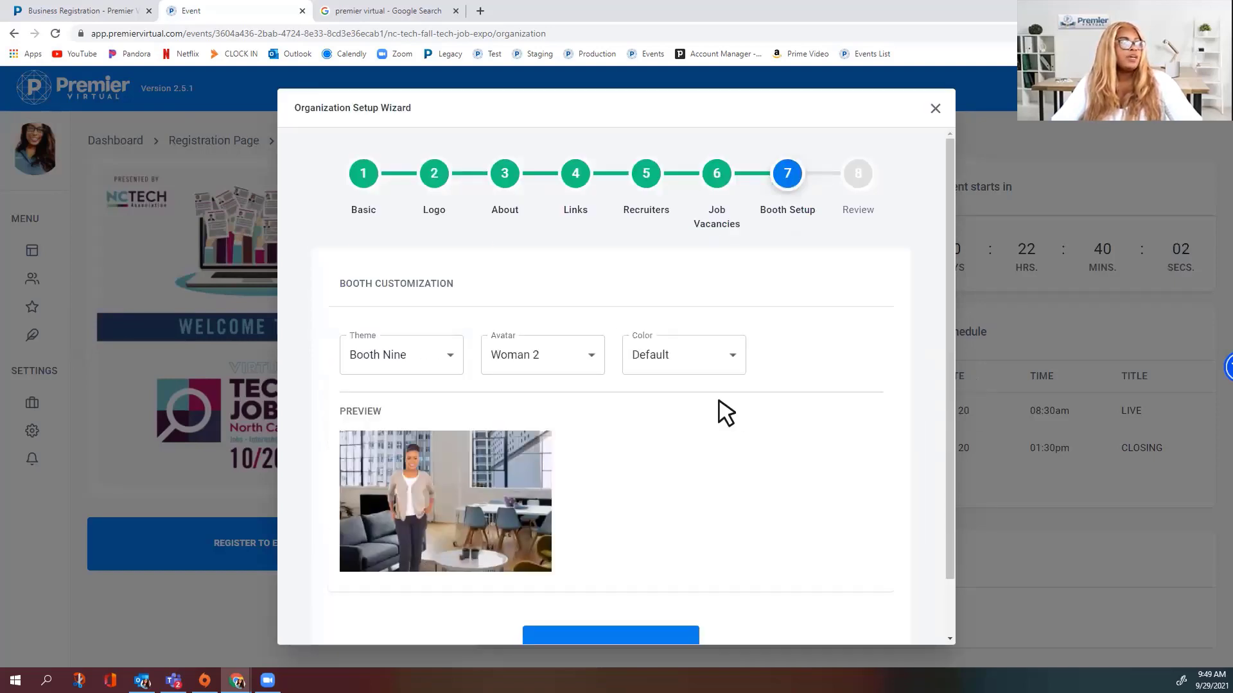
{"action": "scroll", "coordinate": [726, 411], "scroll_direction": "down", "scroll_amount": 1}
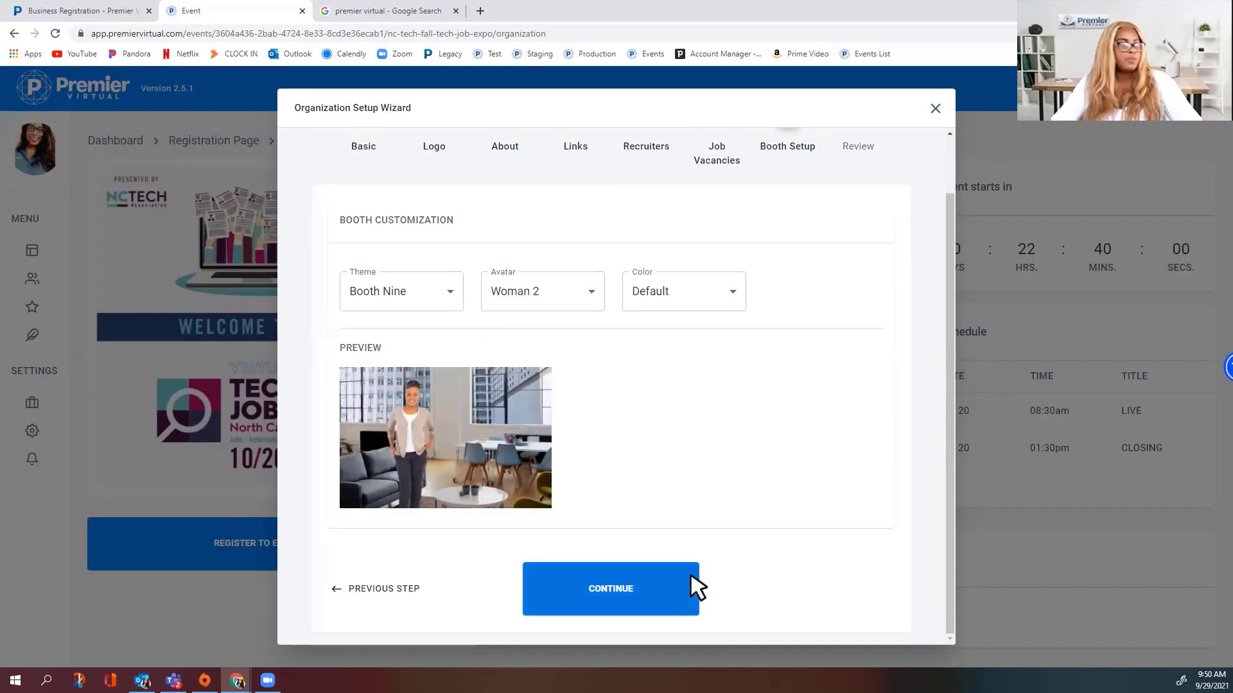
{"action": "left_click", "coordinate": [681, 596]}
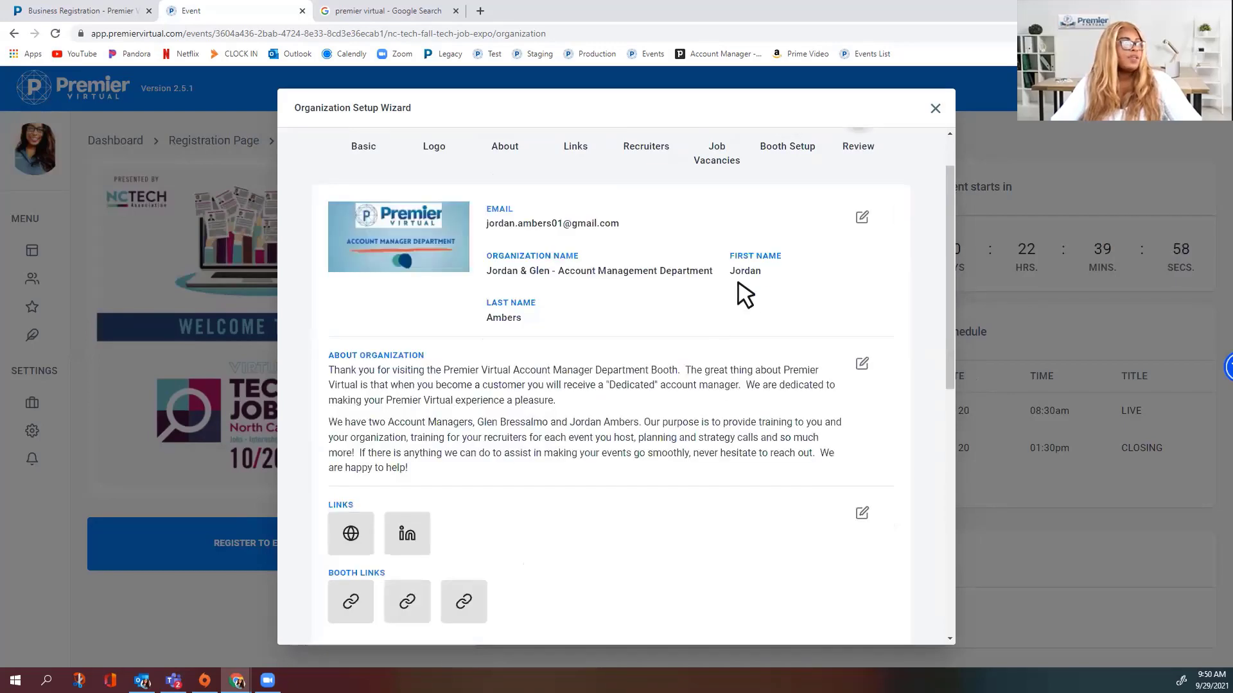
Look over the whole review summary once more, complete the event registration and dismiss the success message
{"action": "scroll", "coordinate": [773, 441], "scroll_direction": "down", "scroll_amount": 5}
{"action": "scroll", "coordinate": [781, 451], "scroll_direction": "up", "scroll_amount": 6}
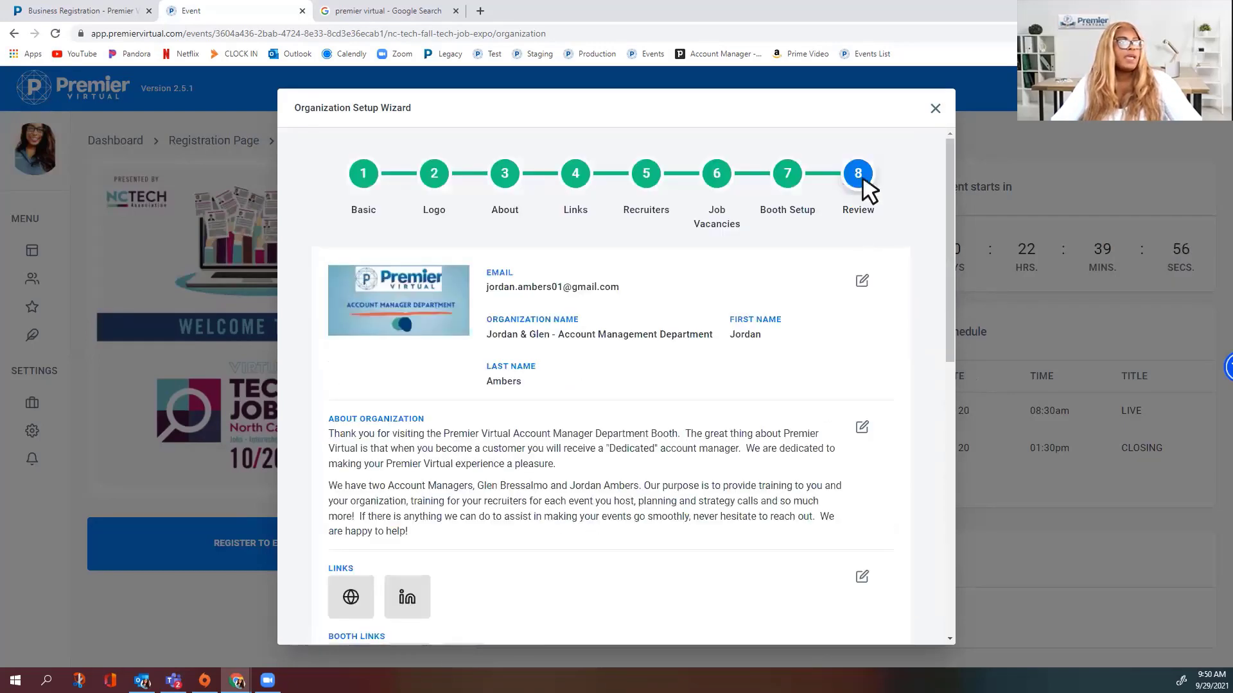
{"action": "scroll", "coordinate": [751, 378], "scroll_direction": "down", "scroll_amount": 10}
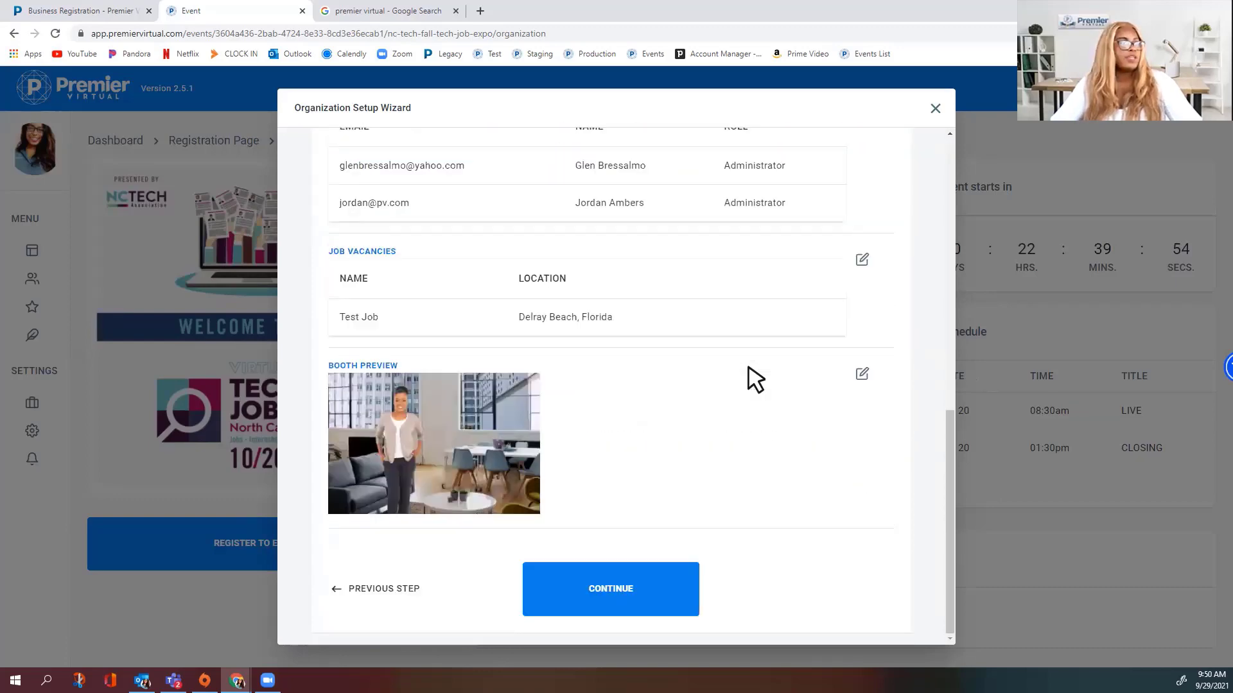
{"action": "left_click", "coordinate": [639, 603]}
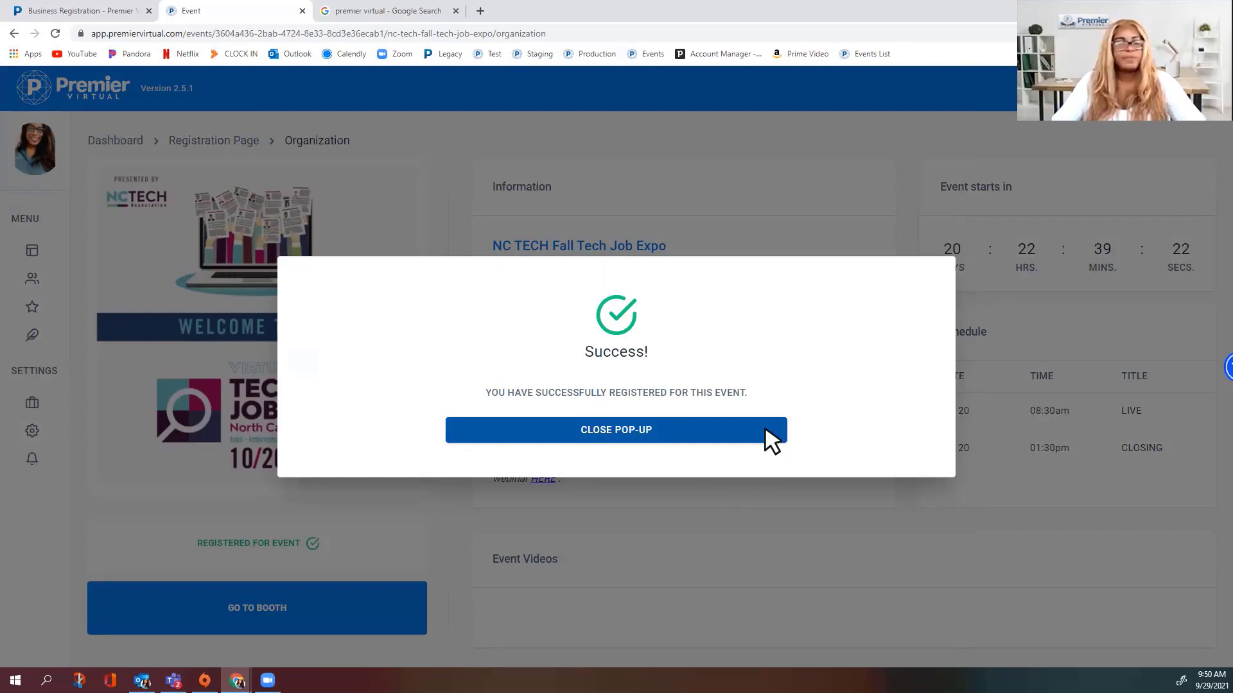
{"action": "left_click", "coordinate": [743, 430]}
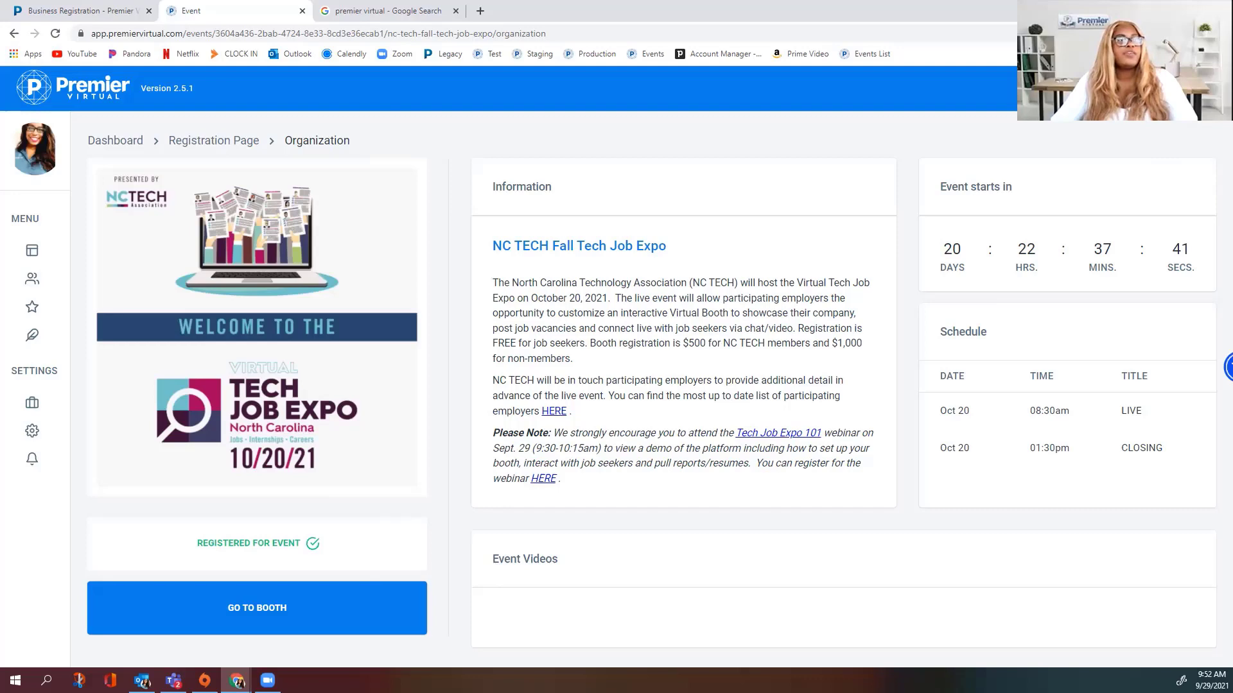
Go to the account dashboard and open the organization's attendees list
{"action": "left_click", "coordinate": [1156, 88]}
{"action": "left_click", "coordinate": [1150, 129]}
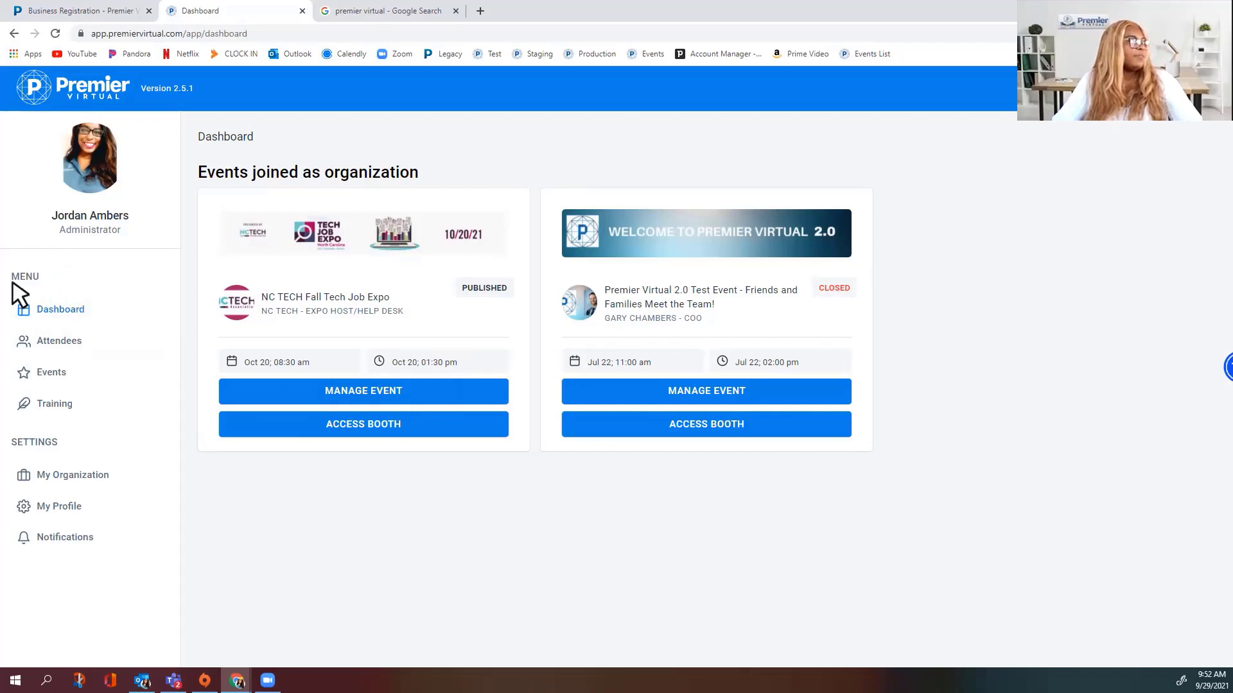
{"action": "left_click", "coordinate": [72, 347]}
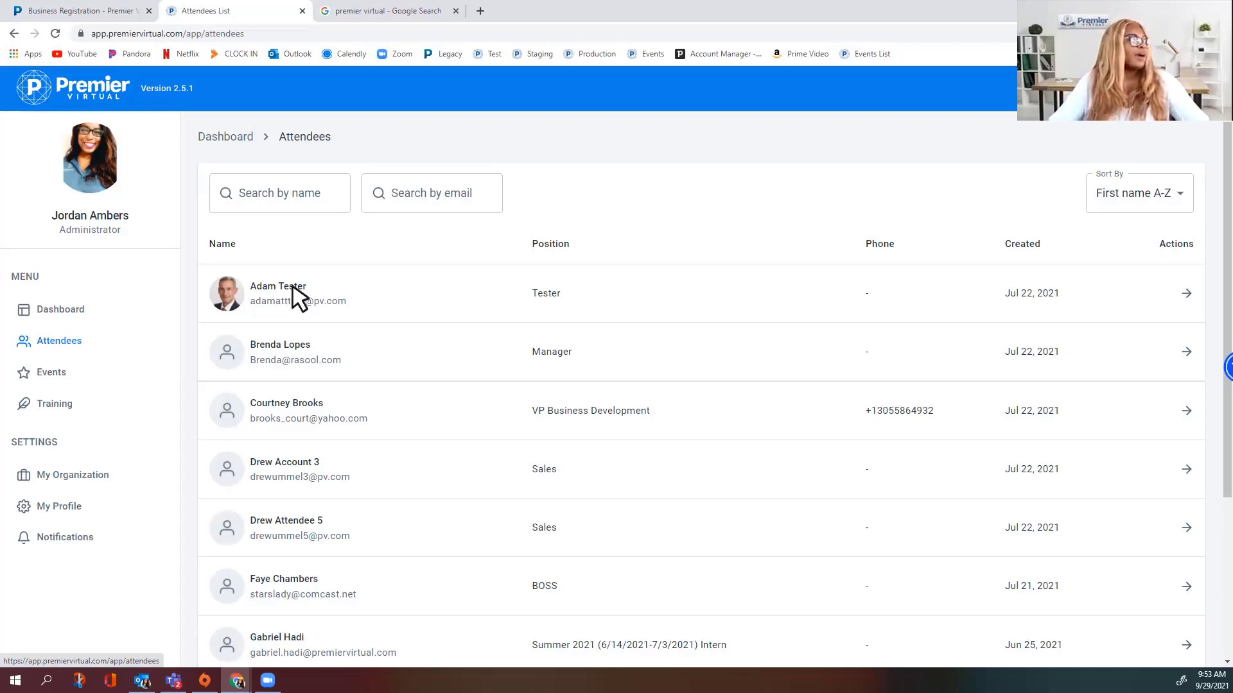
Open the first listed attendee's profile and download the PDF resume
{"action": "left_click", "coordinate": [1187, 293]}
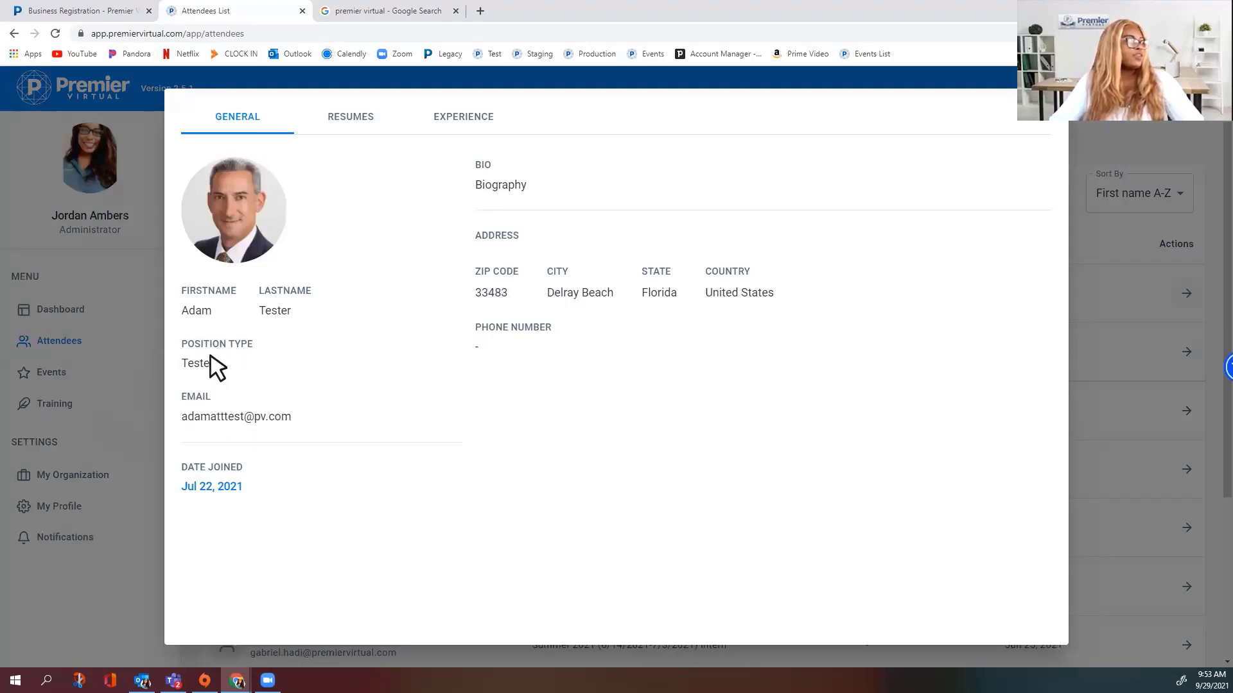
{"action": "left_click", "coordinate": [360, 119]}
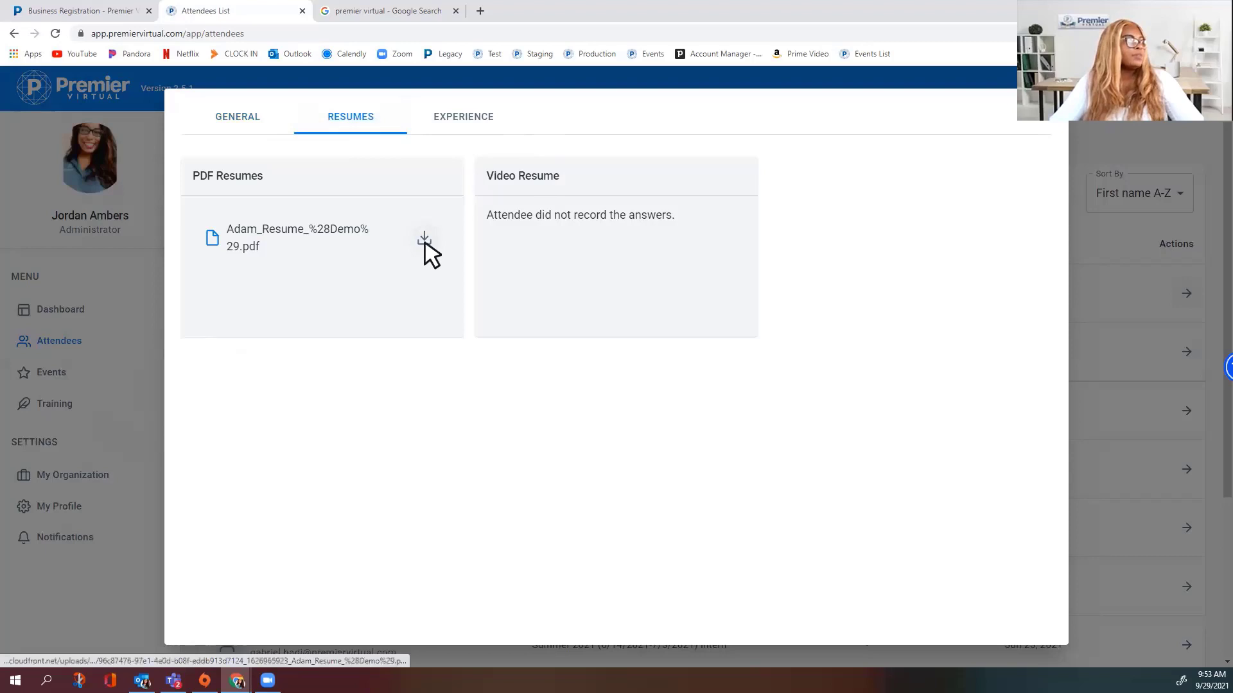
{"action": "left_click", "coordinate": [424, 240]}
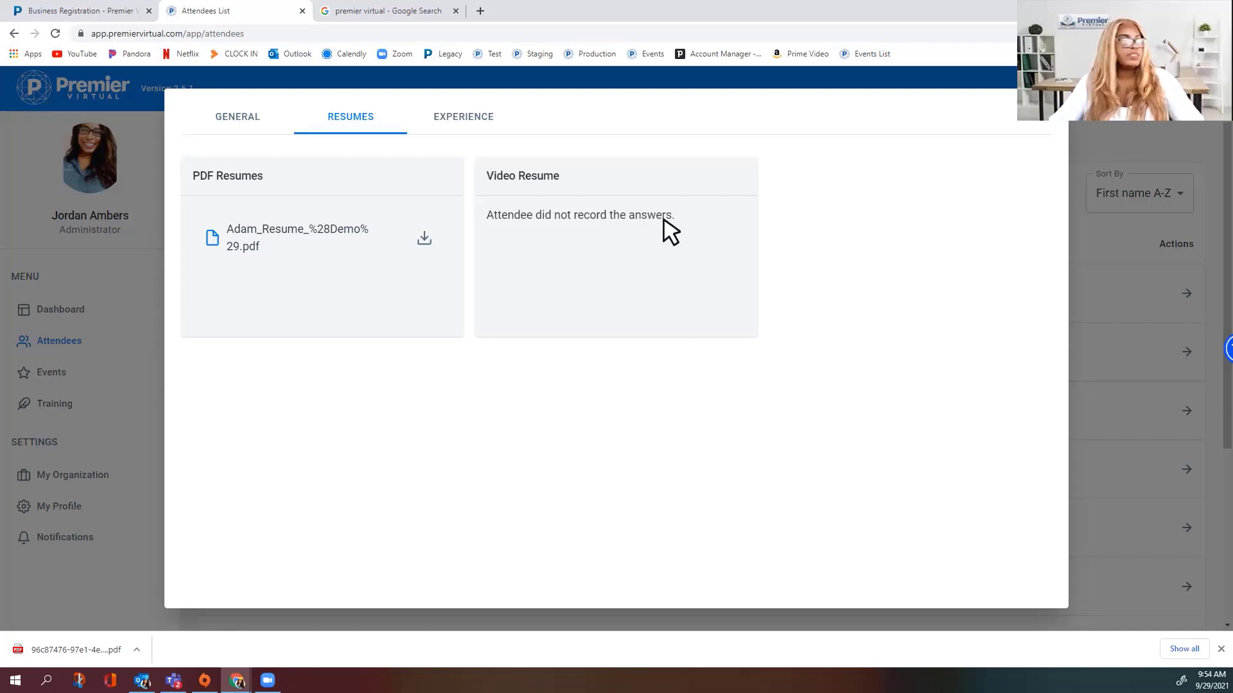
Check the attendee's experience details, close the profile and look through the remaining attendees in the list
{"action": "left_click", "coordinate": [483, 119]}
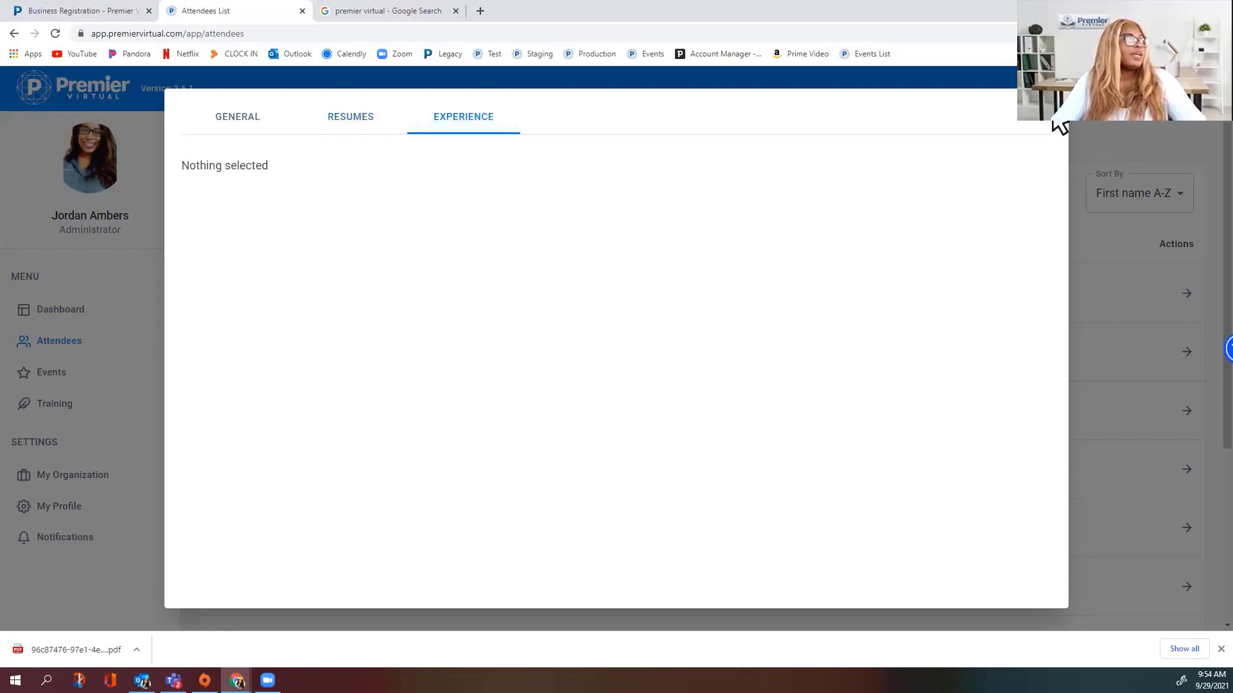
{"action": "left_click", "coordinate": [1058, 127]}
{"action": "scroll", "coordinate": [570, 397], "scroll_direction": "down", "scroll_amount": 5}
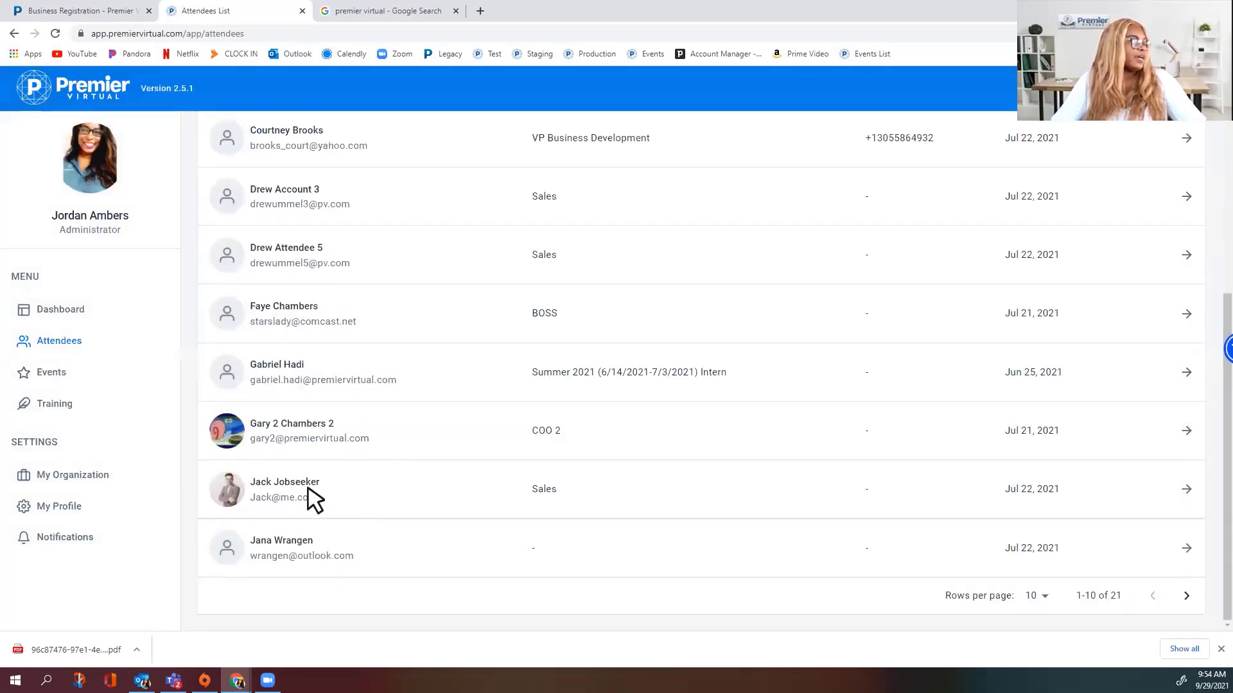
Open the profile of the Sales attendee with a photo, check the experience, resumes and general details, and close it
{"action": "left_click", "coordinate": [1186, 491]}
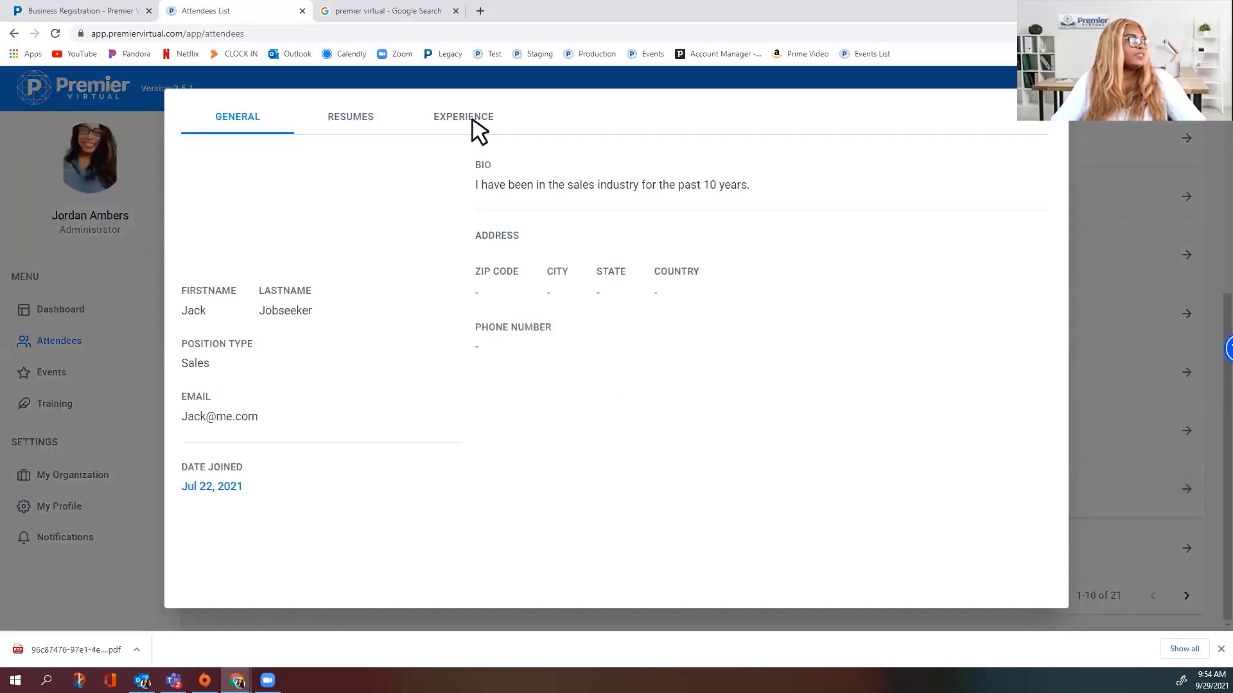
{"action": "left_click", "coordinate": [477, 126]}
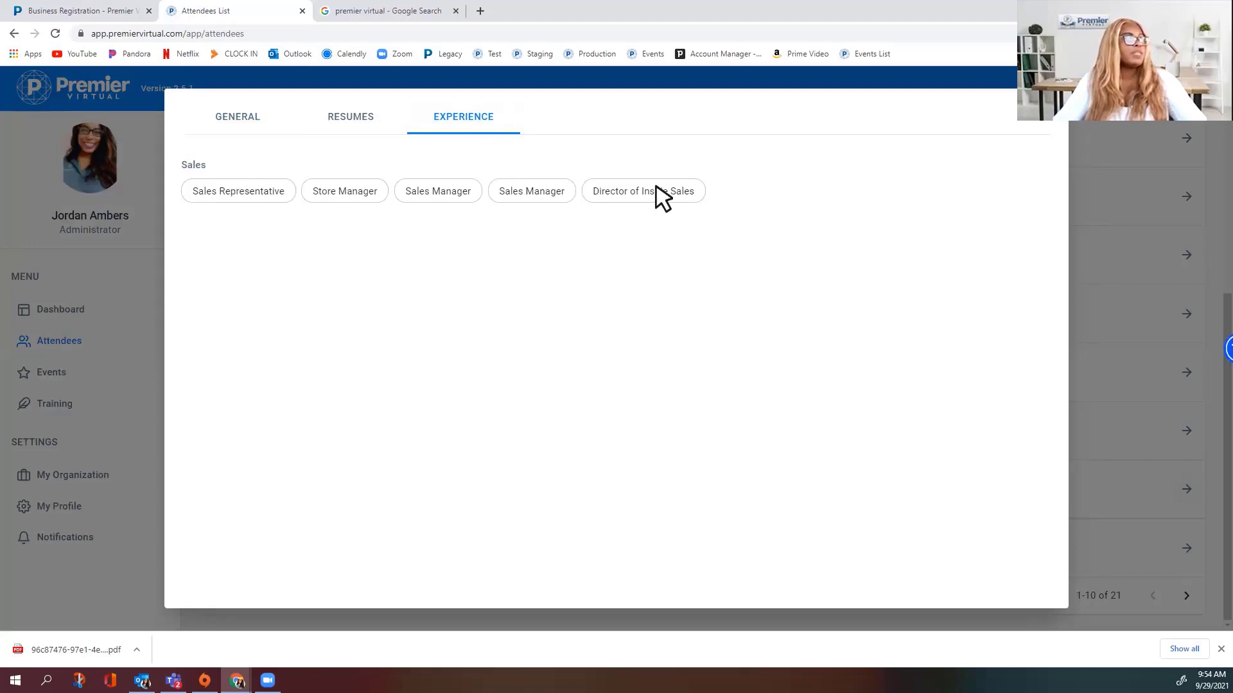
{"action": "left_click", "coordinate": [343, 125]}
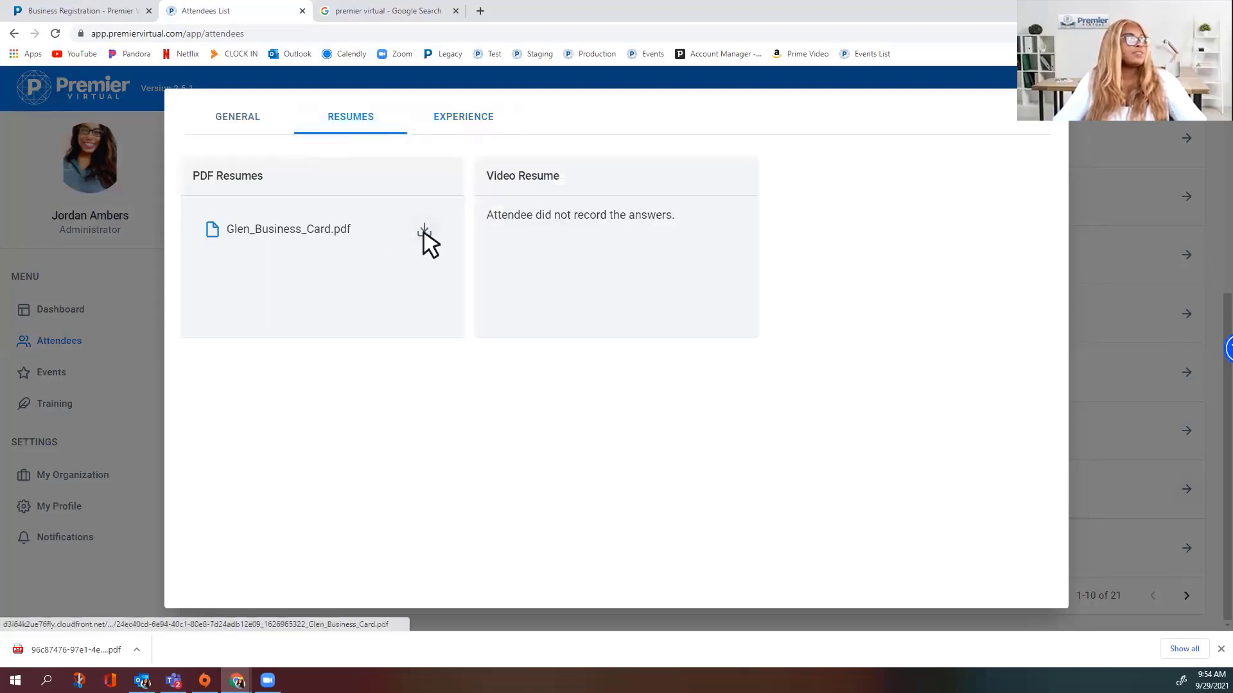
{"action": "left_click", "coordinate": [471, 122]}
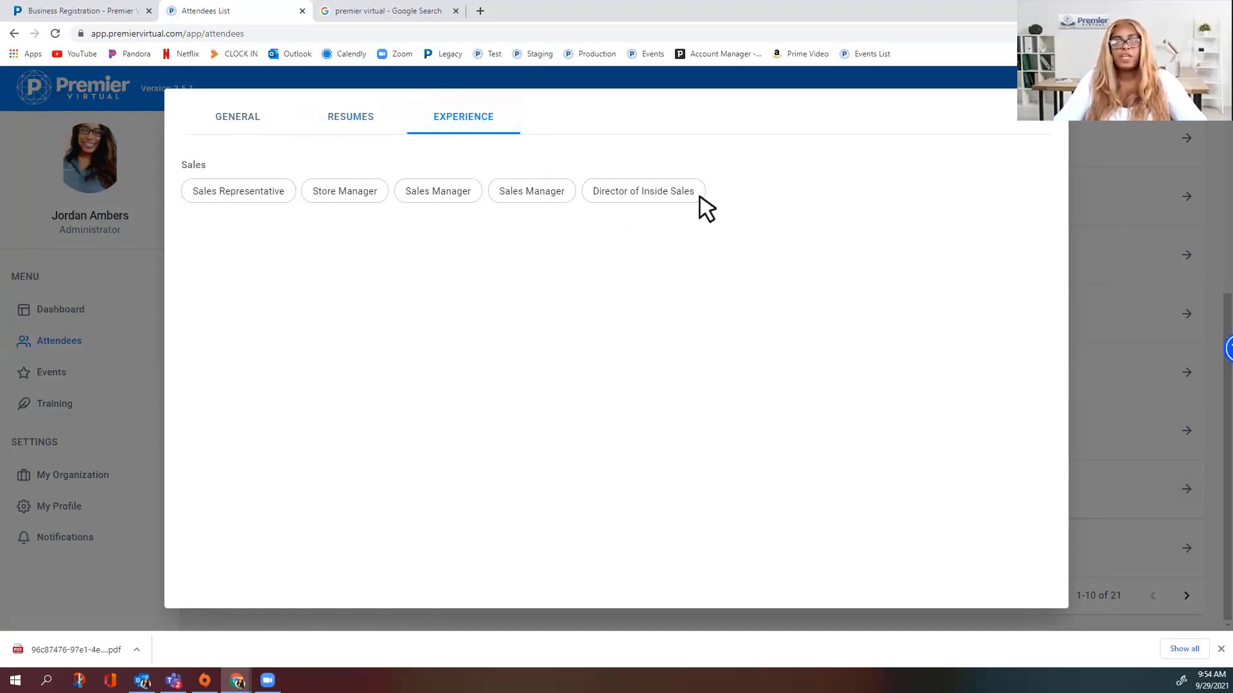
{"action": "left_click", "coordinate": [352, 121]}
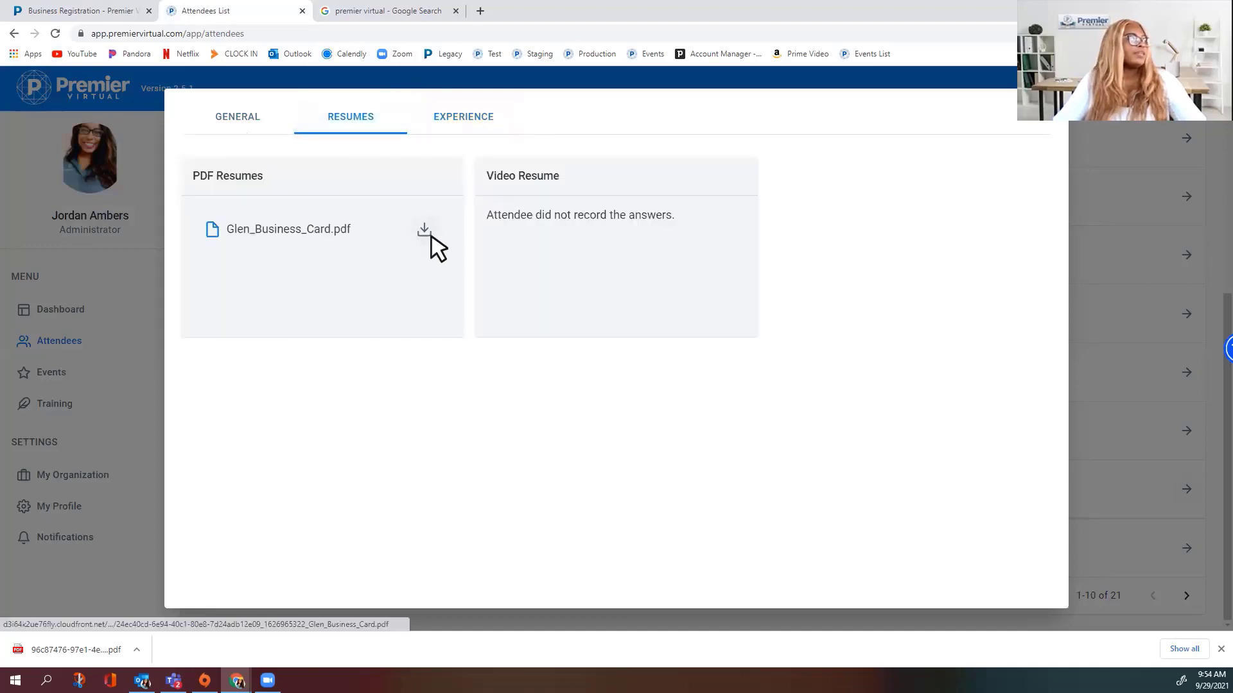
{"action": "left_click", "coordinate": [240, 126]}
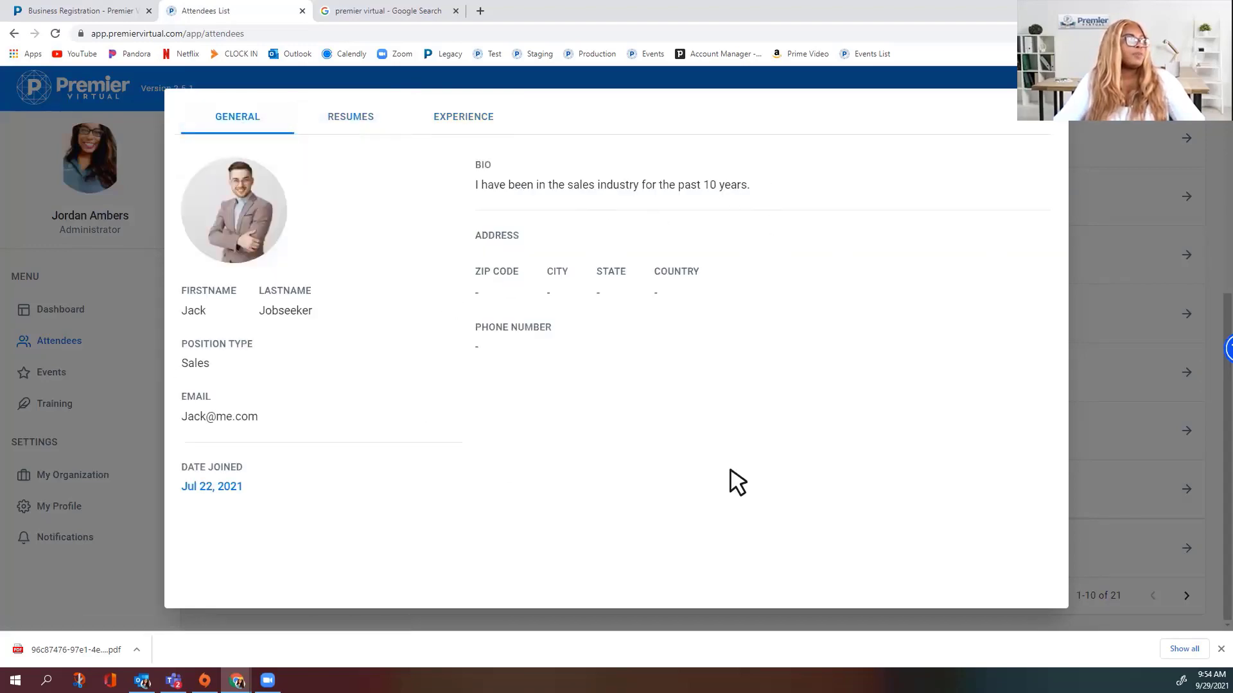
{"action": "left_click", "coordinate": [1060, 122]}
Go to the events list and view the details page of the NC TECH Fall Tech Job Expo
{"action": "scroll", "coordinate": [668, 498], "scroll_direction": "up", "scroll_amount": 3}
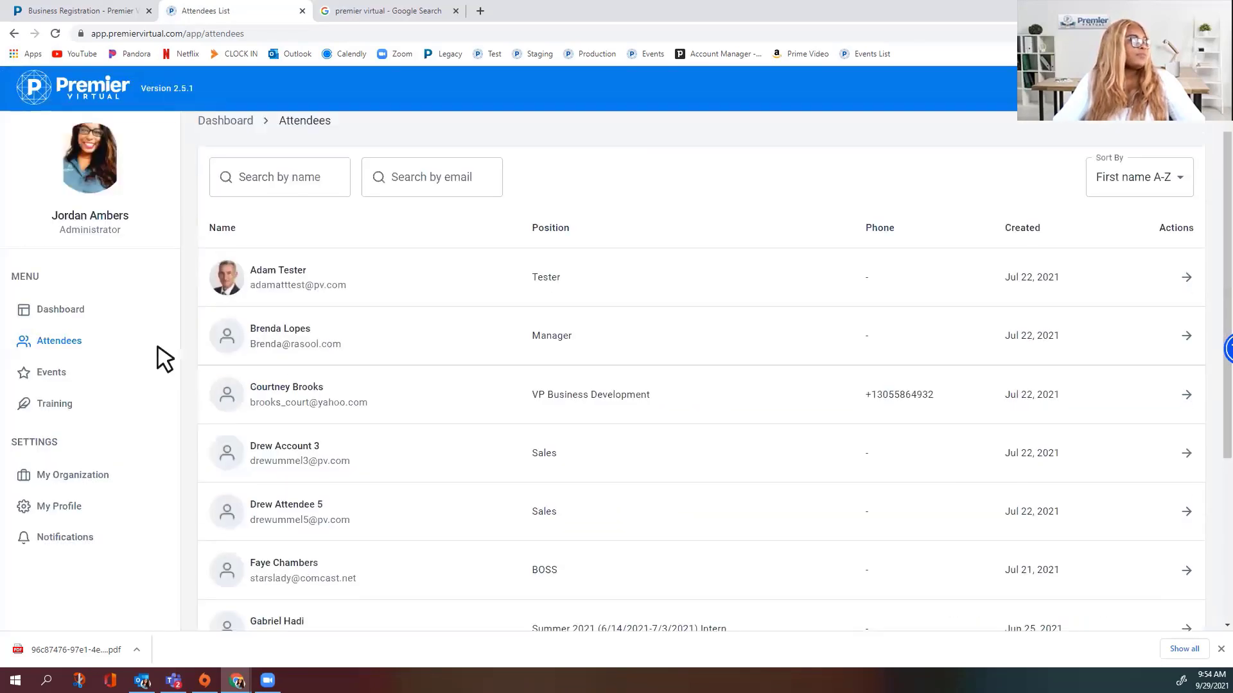
{"action": "left_click", "coordinate": [78, 377]}
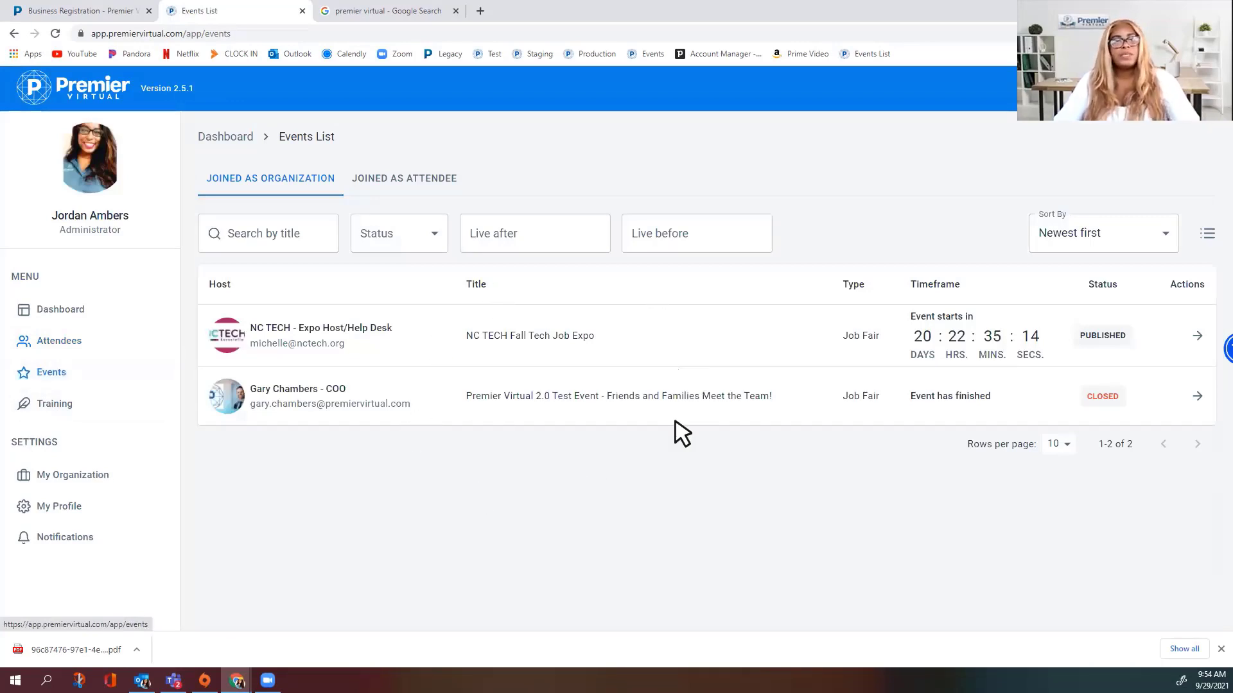
{"action": "left_click", "coordinate": [354, 330]}
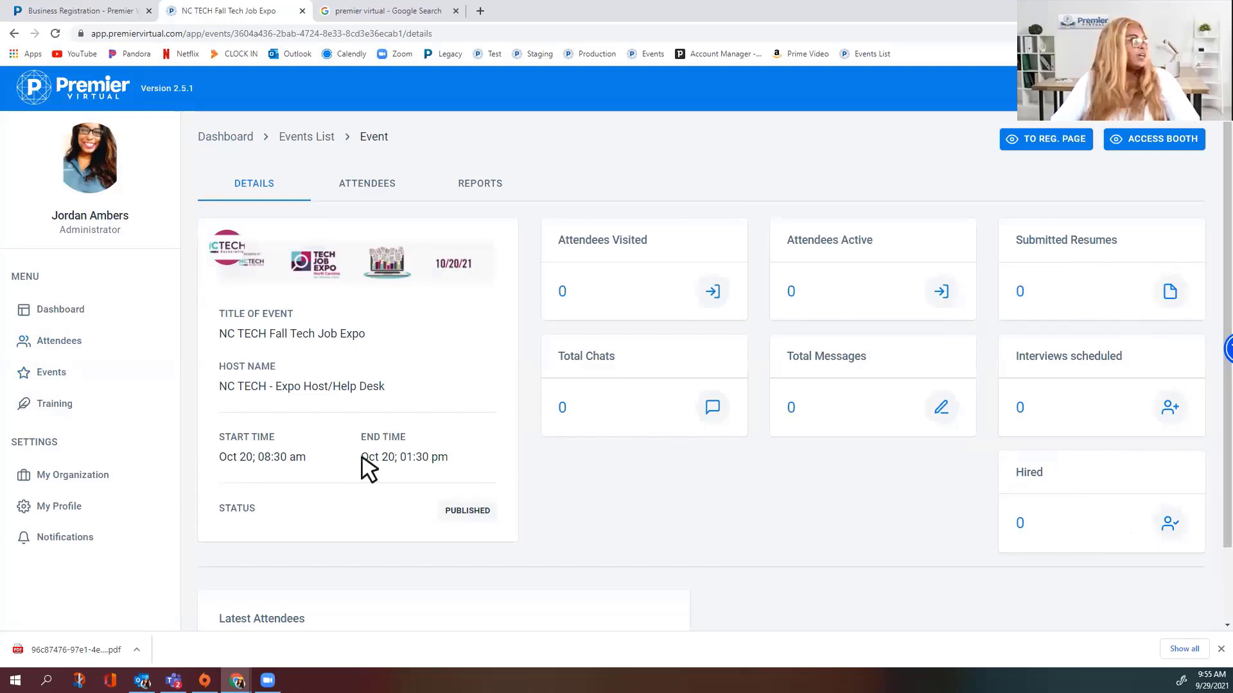
{"action": "left_click", "coordinate": [70, 385]}
Open the training section and browse the full row of organization video tutorials from first to last and back
{"action": "left_click", "coordinate": [68, 405]}
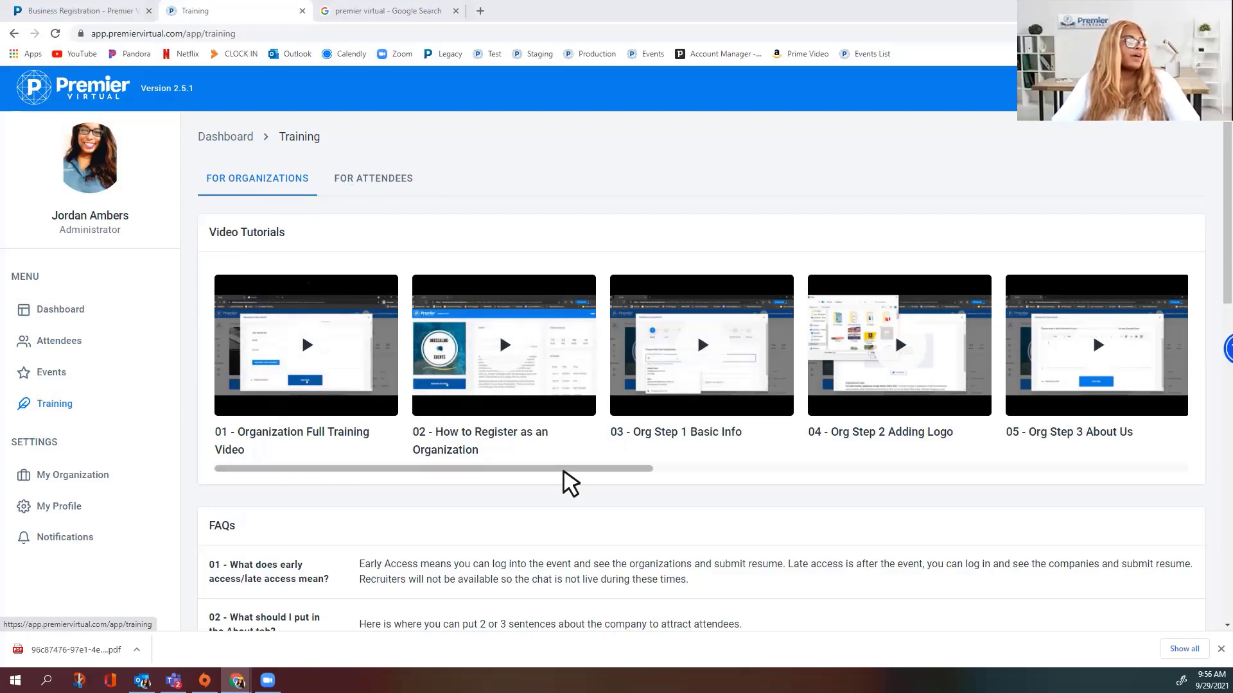
{"action": "left_click_drag", "start_coordinate": [561, 470], "coordinate": [632, 469]}
{"action": "left_click_drag", "start_coordinate": [715, 469], "coordinate": [1087, 460]}
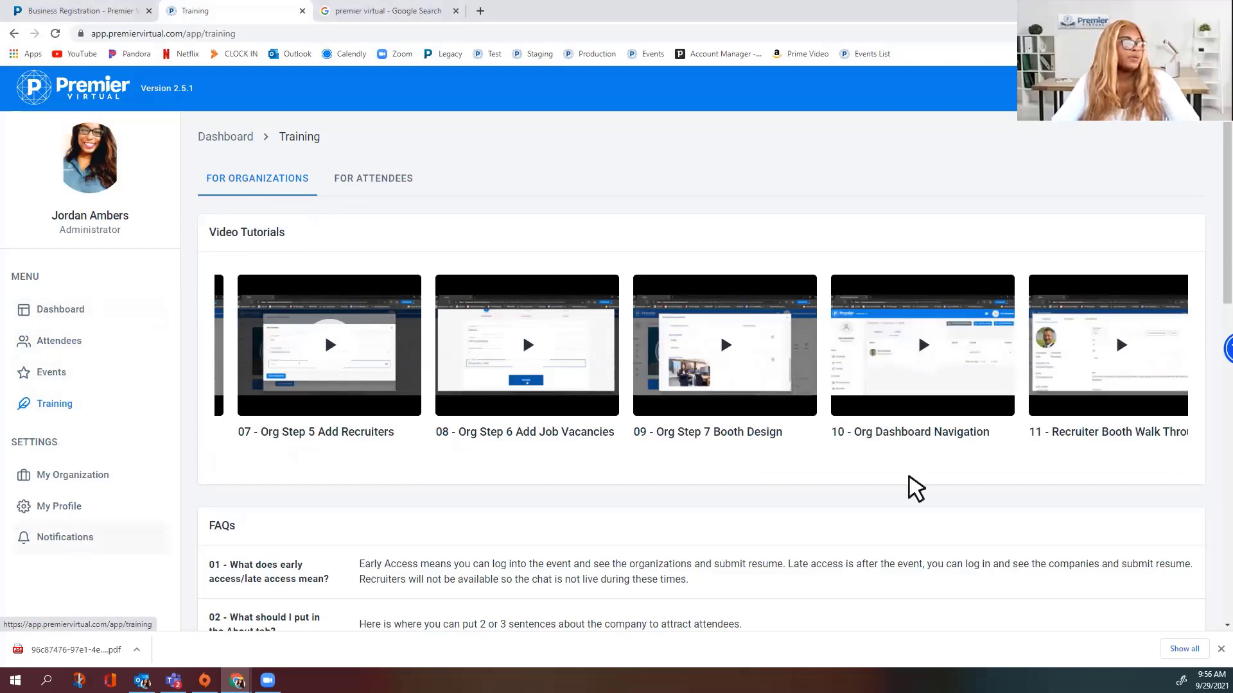
{"action": "left_click_drag", "start_coordinate": [1046, 467], "coordinate": [1155, 446]}
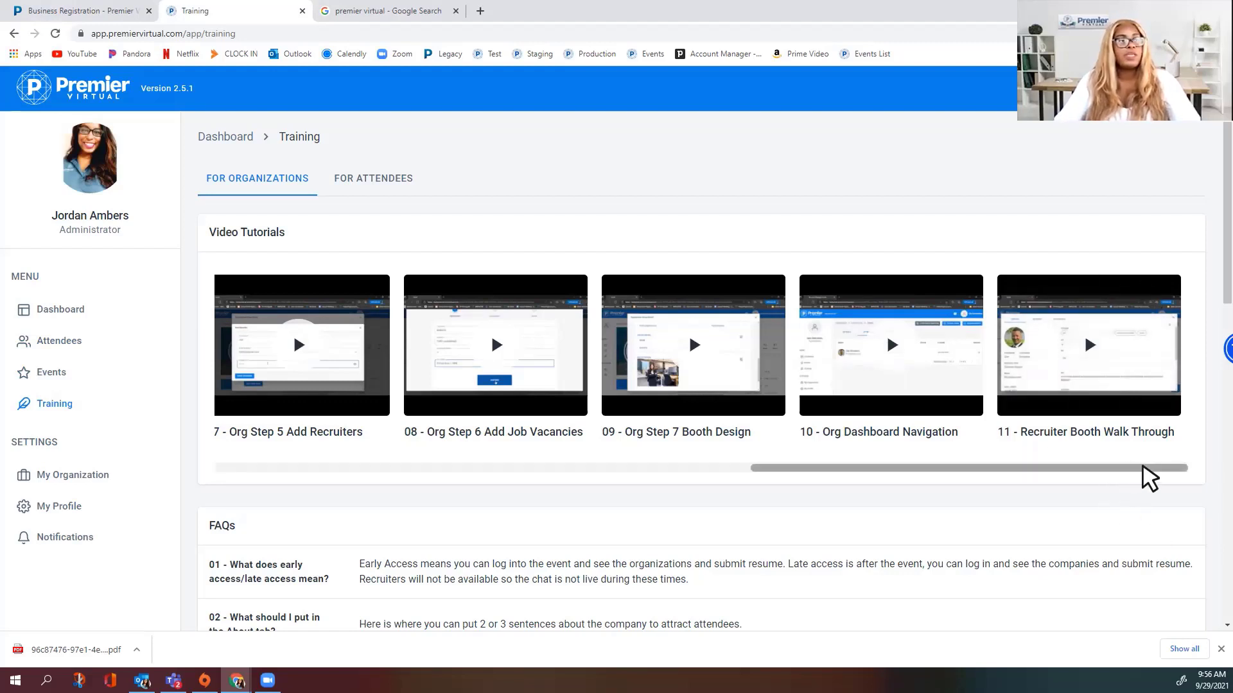
{"action": "left_click_drag", "start_coordinate": [1117, 481], "coordinate": [556, 540]}
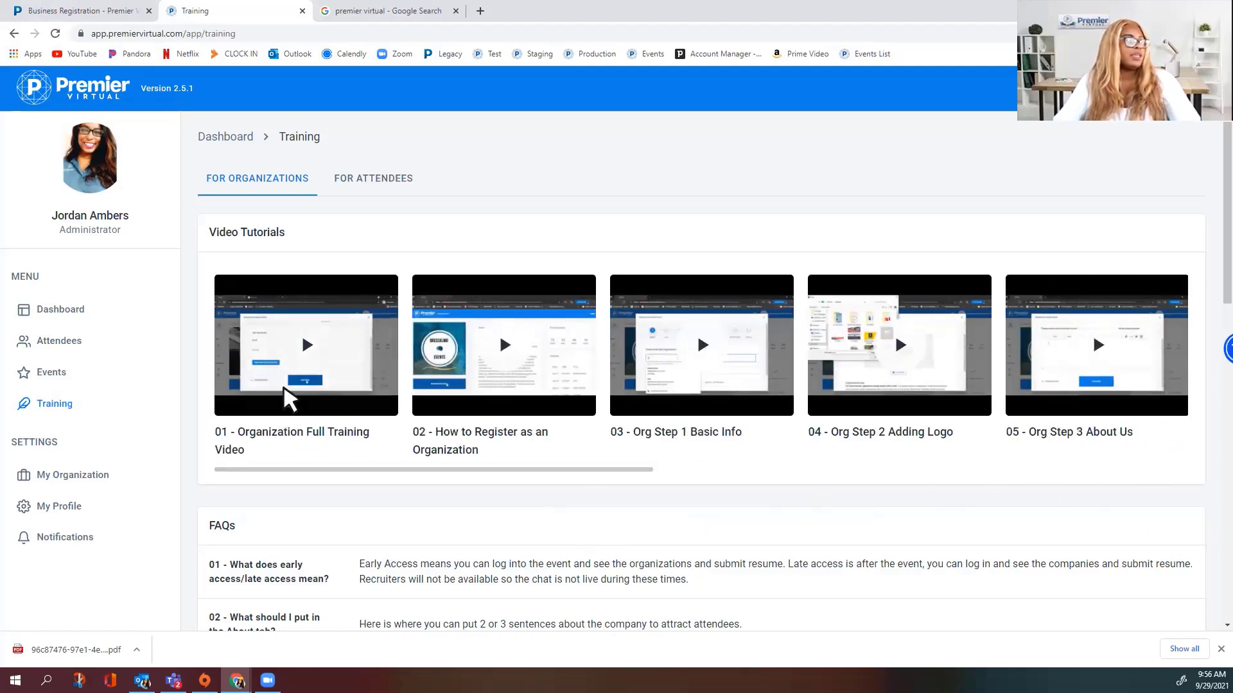
{"action": "left_click_drag", "start_coordinate": [600, 470], "coordinate": [1195, 432]}
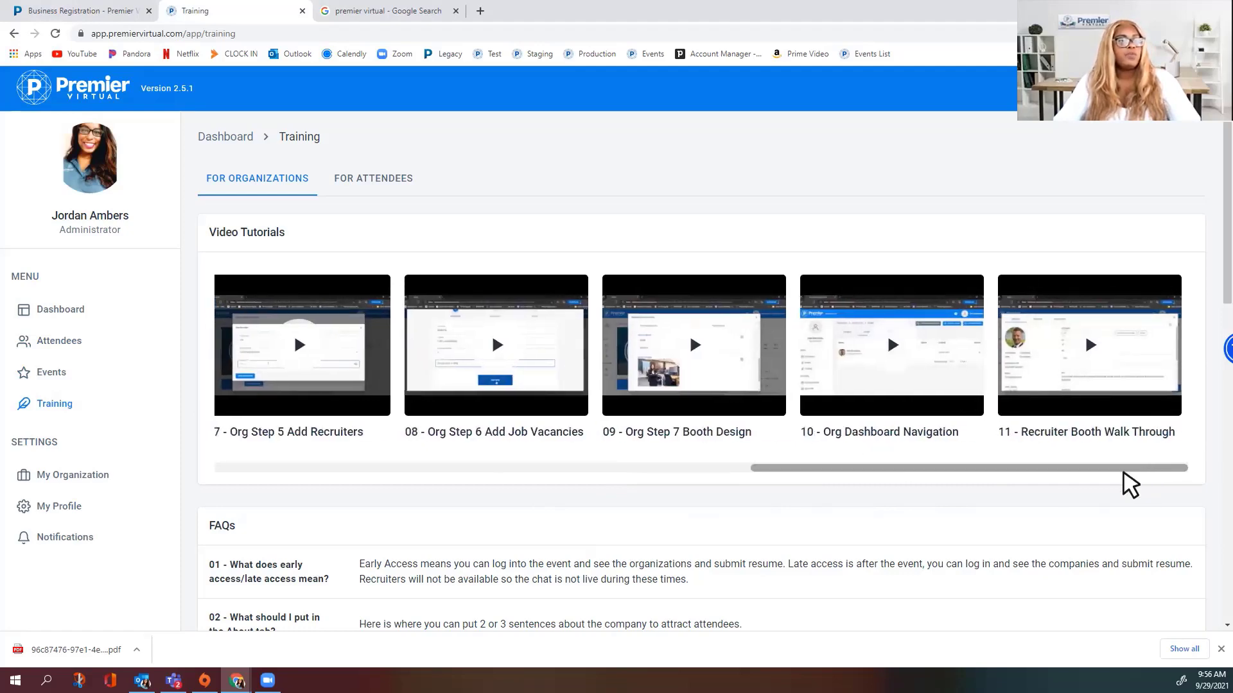
{"action": "left_click_drag", "start_coordinate": [1124, 473], "coordinate": [482, 529]}
Look through the organization training FAQs down the page and return to the video tutorials
{"action": "scroll", "coordinate": [572, 462], "scroll_direction": "down", "scroll_amount": 4}
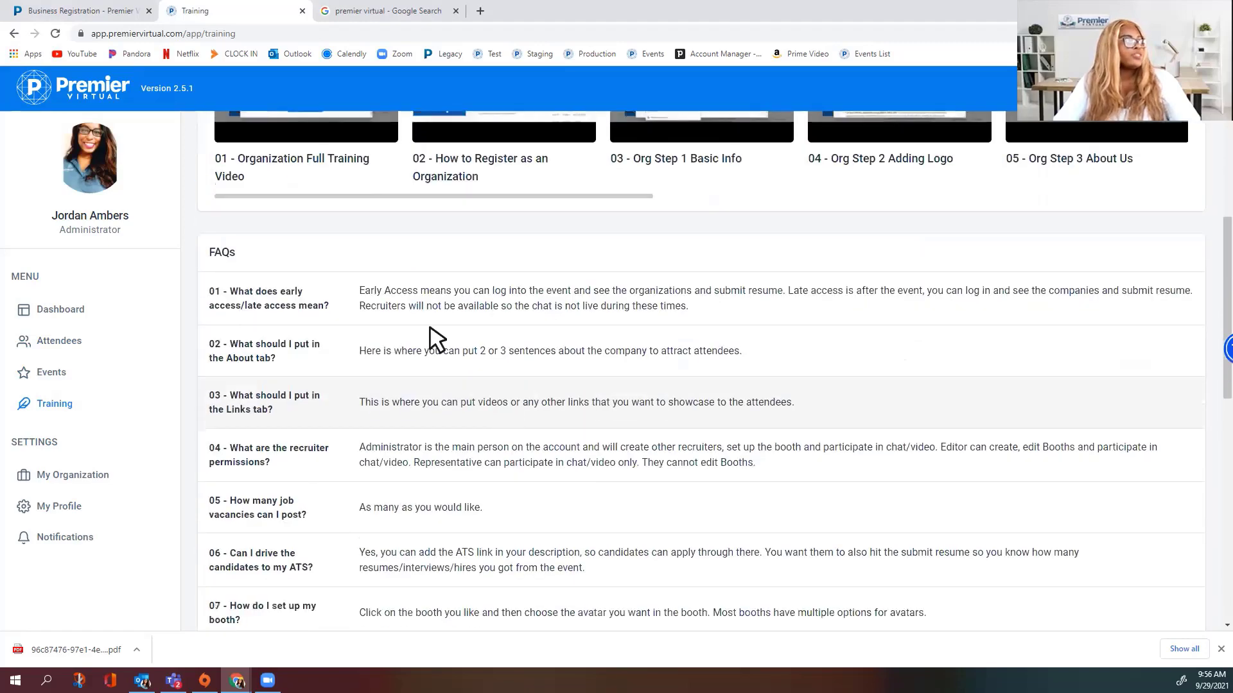
{"action": "scroll", "coordinate": [694, 187], "scroll_direction": "down", "scroll_amount": 4}
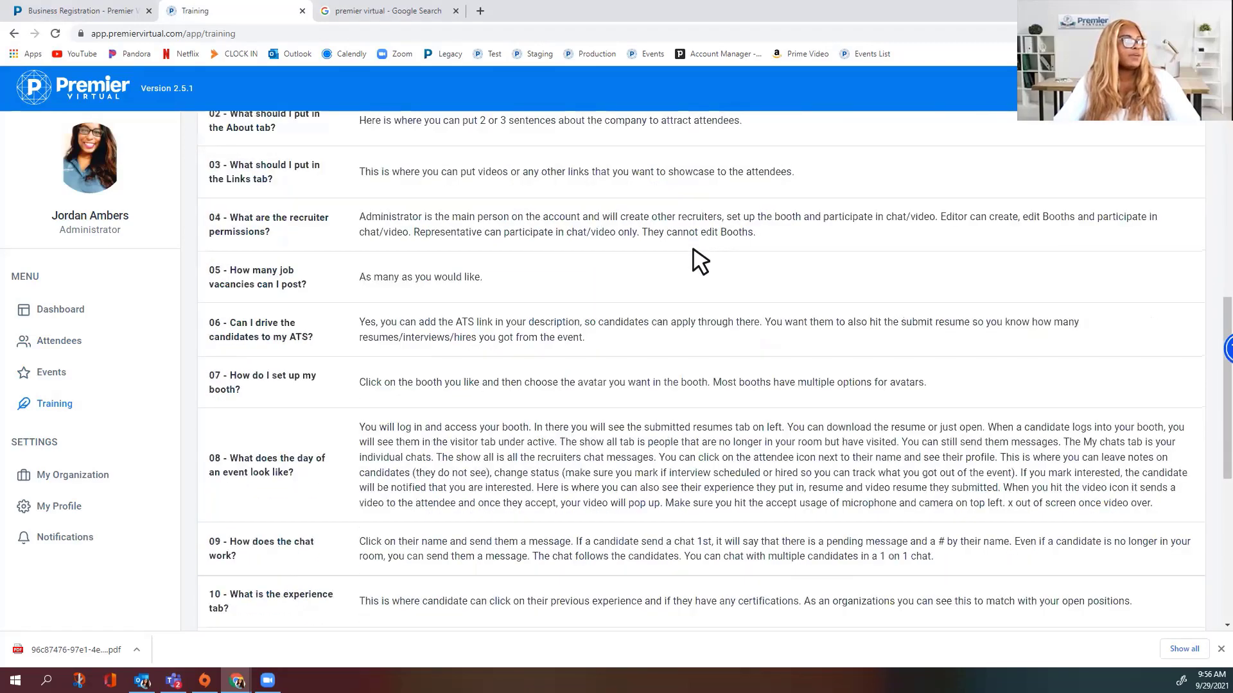
{"action": "scroll", "coordinate": [702, 564], "scroll_direction": "down", "scroll_amount": 7}
{"action": "scroll", "coordinate": [694, 542], "scroll_direction": "up", "scroll_amount": 15}
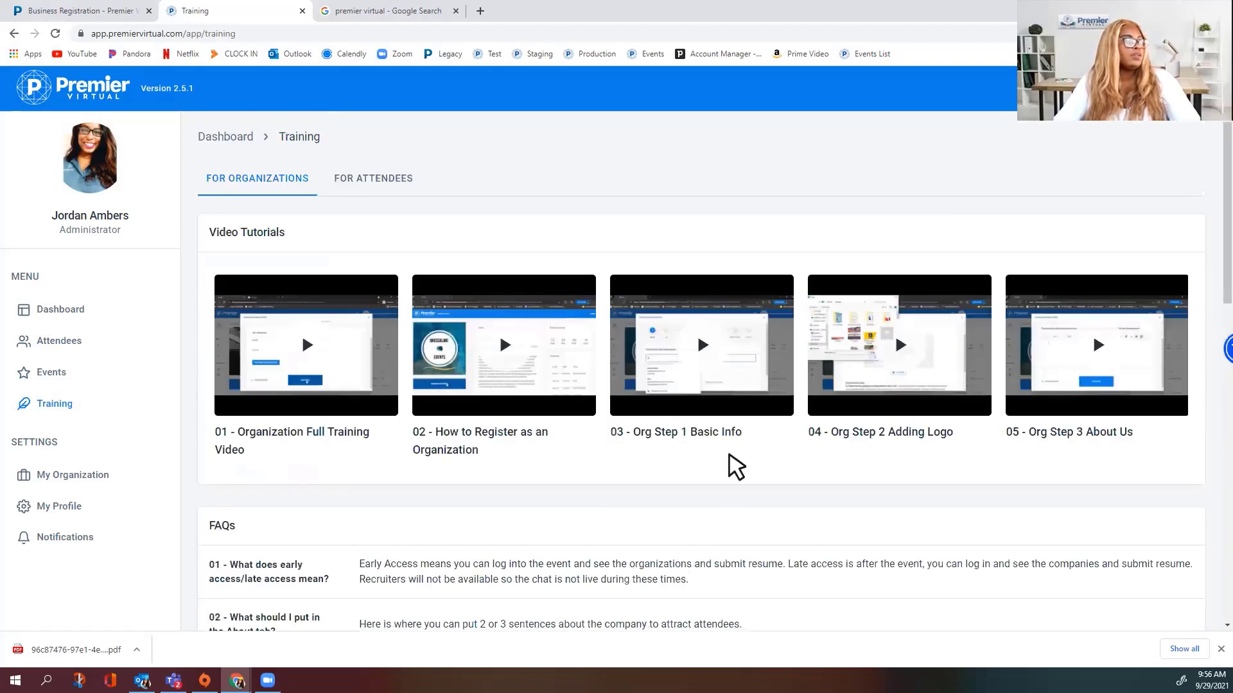
Show the training for attendees, look through its FAQs and highlight the tech support contact answer in FAQ 16
{"action": "left_click", "coordinate": [393, 186]}
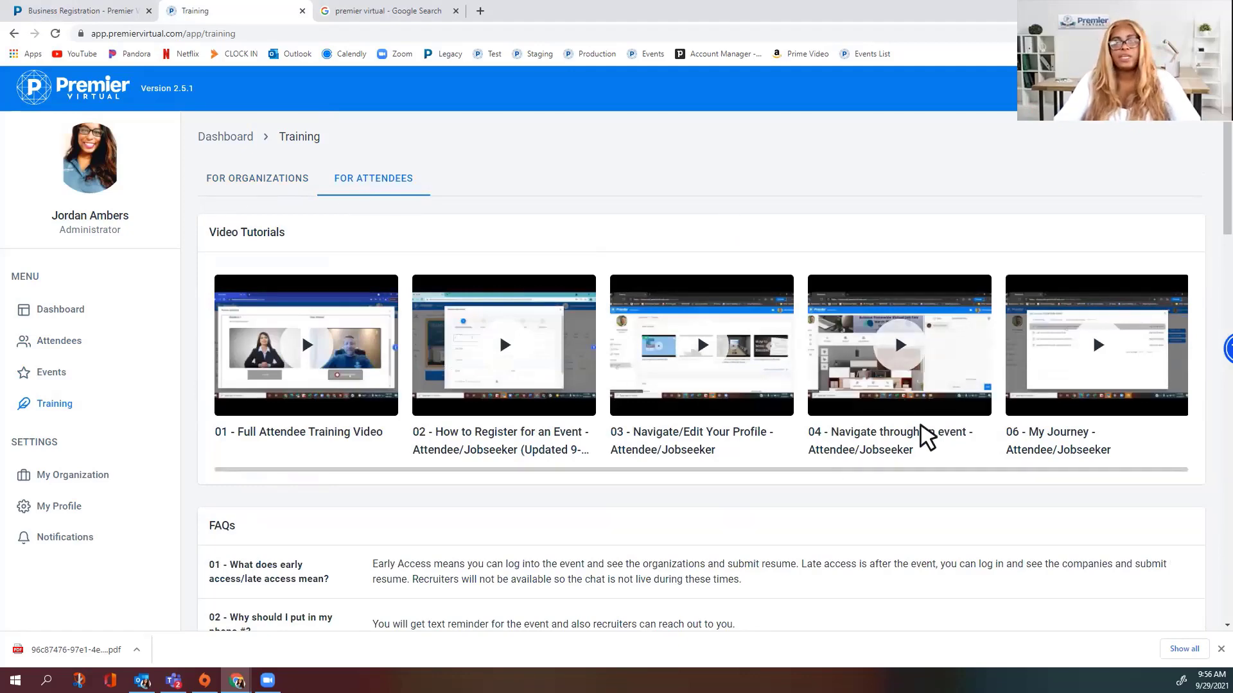
{"action": "scroll", "coordinate": [707, 505], "scroll_direction": "down", "scroll_amount": 2}
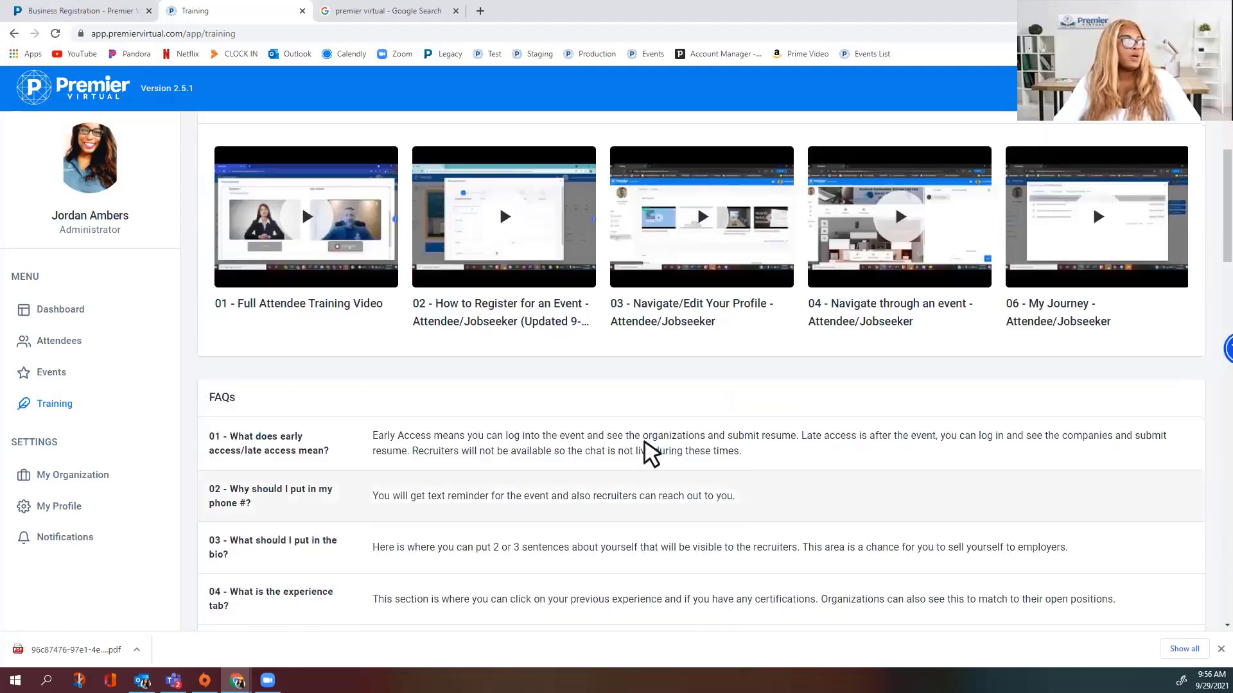
{"action": "scroll", "coordinate": [539, 407], "scroll_direction": "down", "scroll_amount": 3}
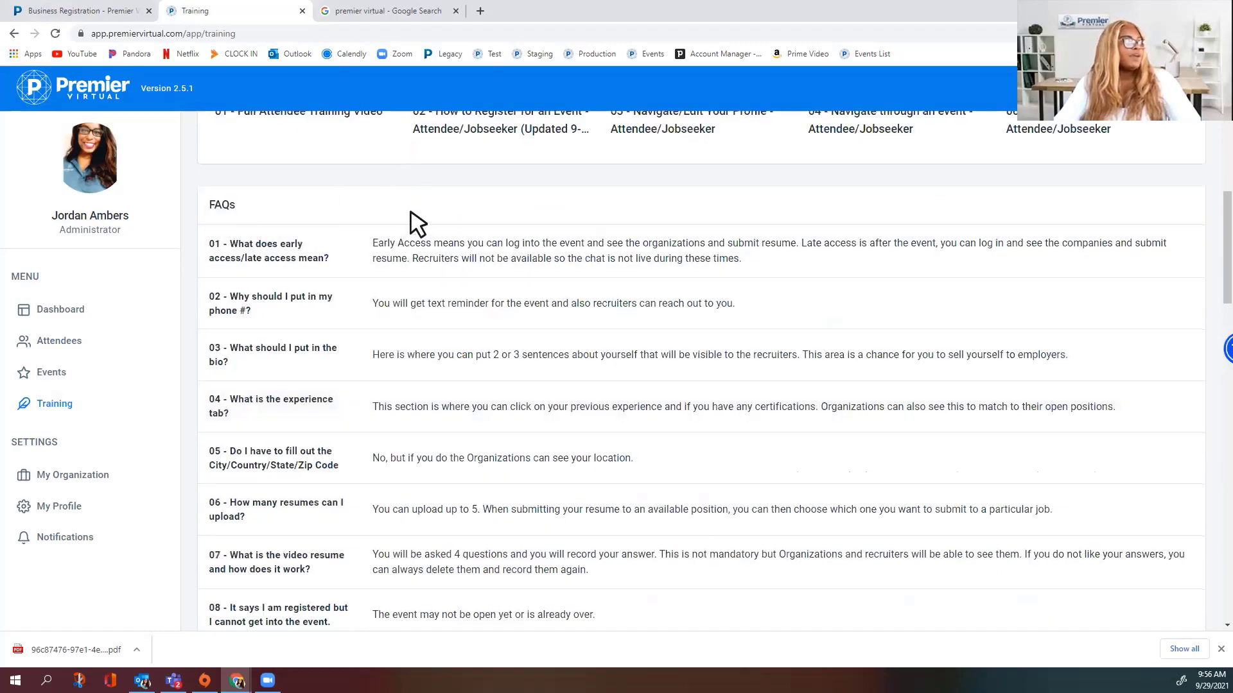
{"action": "scroll", "coordinate": [424, 222], "scroll_direction": "down", "scroll_amount": 6}
{"action": "scroll", "coordinate": [443, 226], "scroll_direction": "down", "scroll_amount": 5}
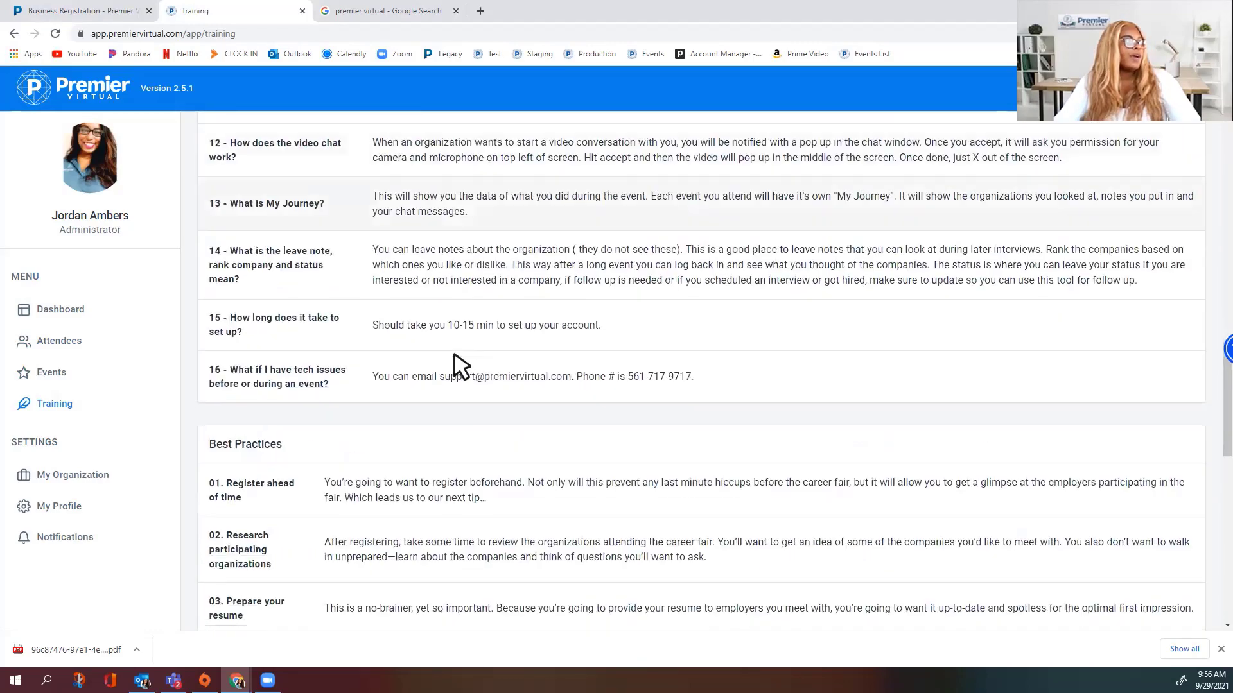
{"action": "left_click_drag", "start_coordinate": [370, 314], "coordinate": [705, 333]}
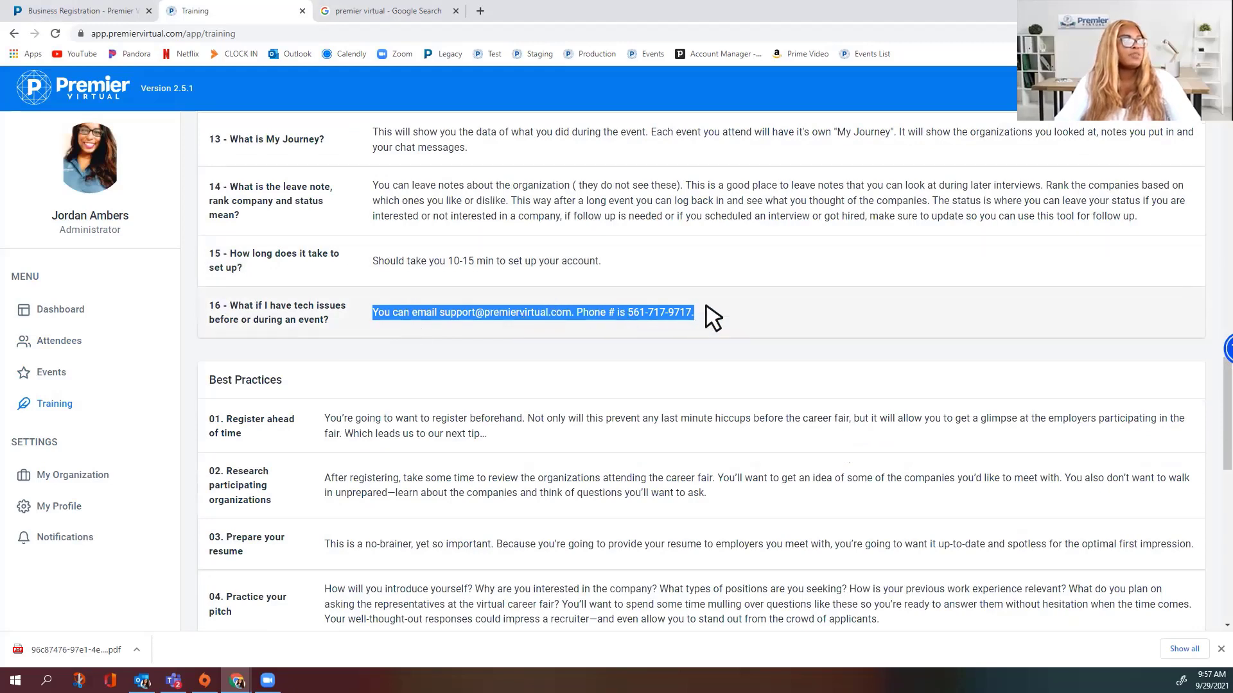
{"action": "left_click", "coordinate": [748, 303]}
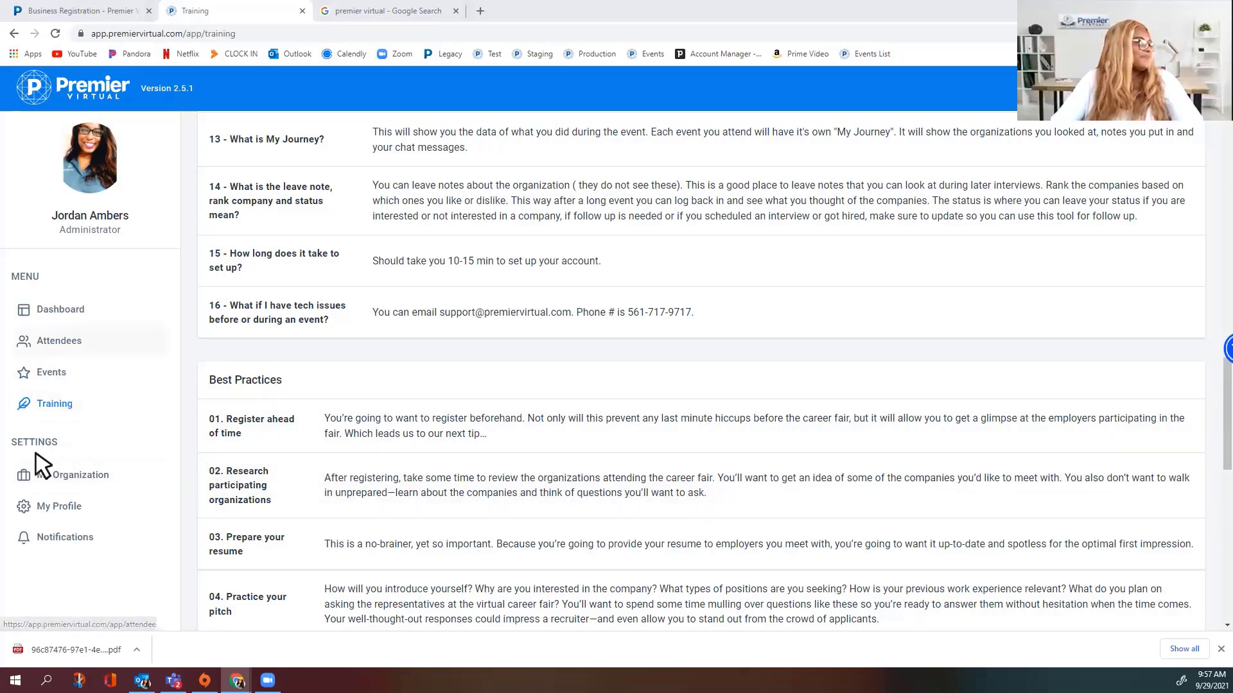
Open the organization's edit page and review its profile, about text, logo, address and social links
{"action": "left_click", "coordinate": [82, 478]}
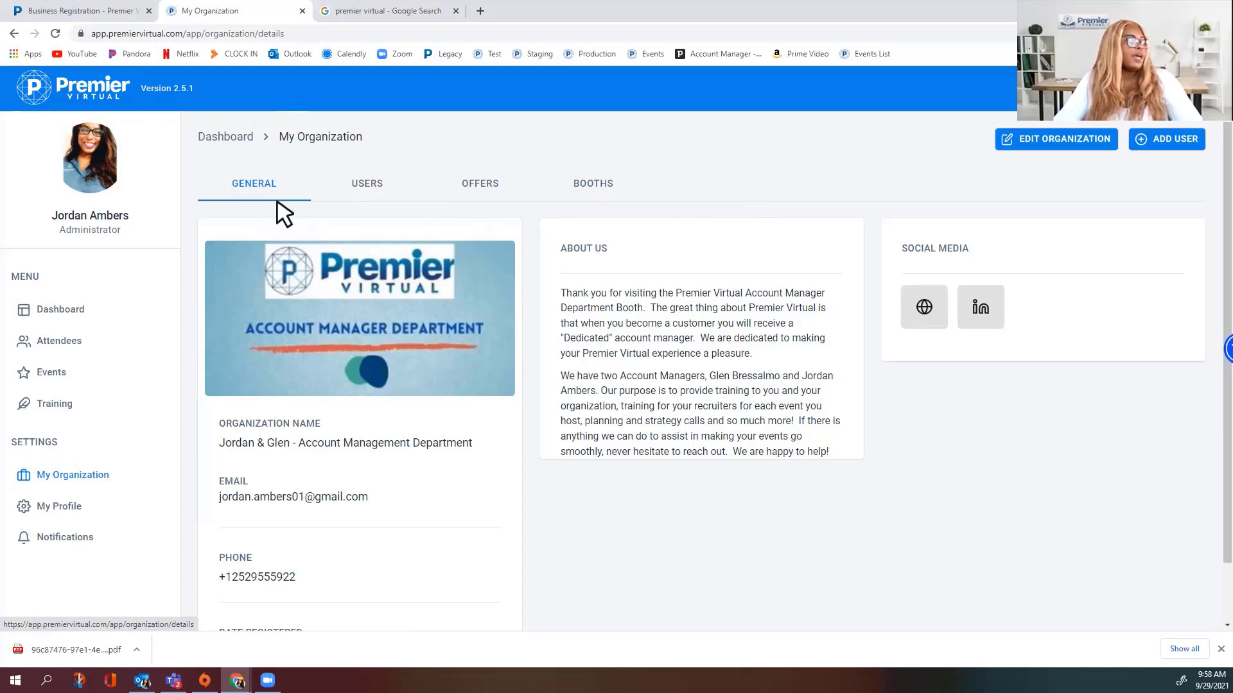
{"action": "left_click", "coordinate": [1066, 154]}
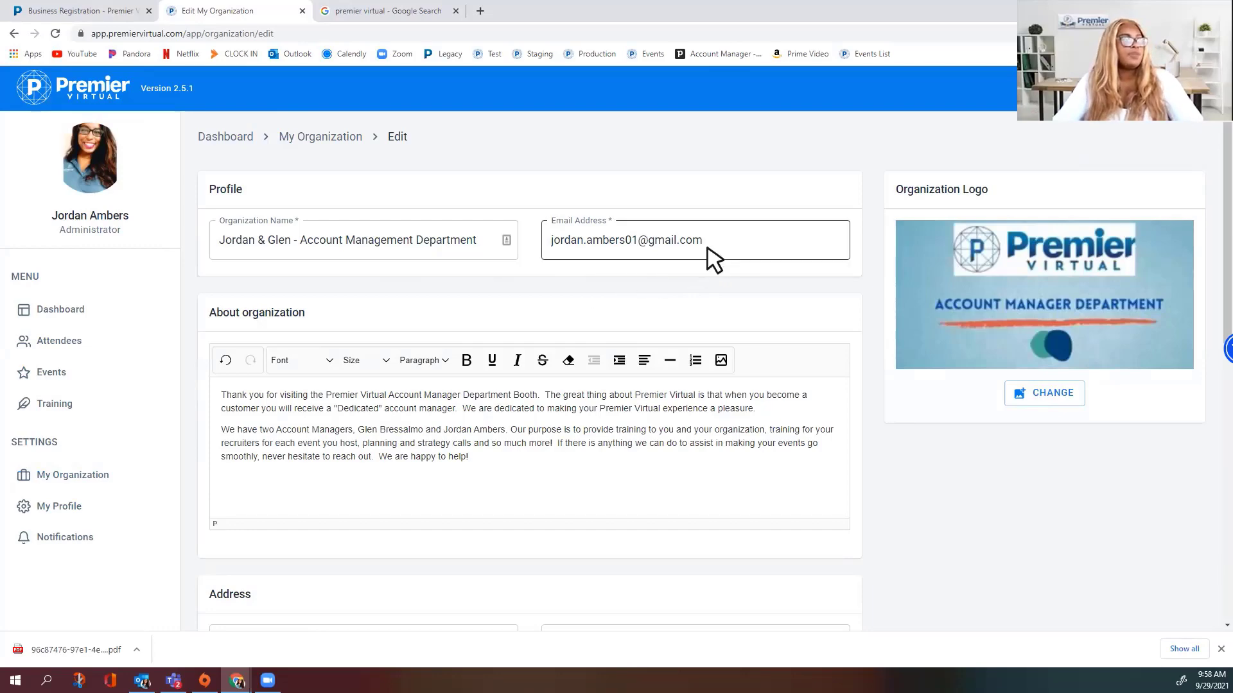
{"action": "scroll", "coordinate": [569, 322], "scroll_direction": "down", "scroll_amount": 3}
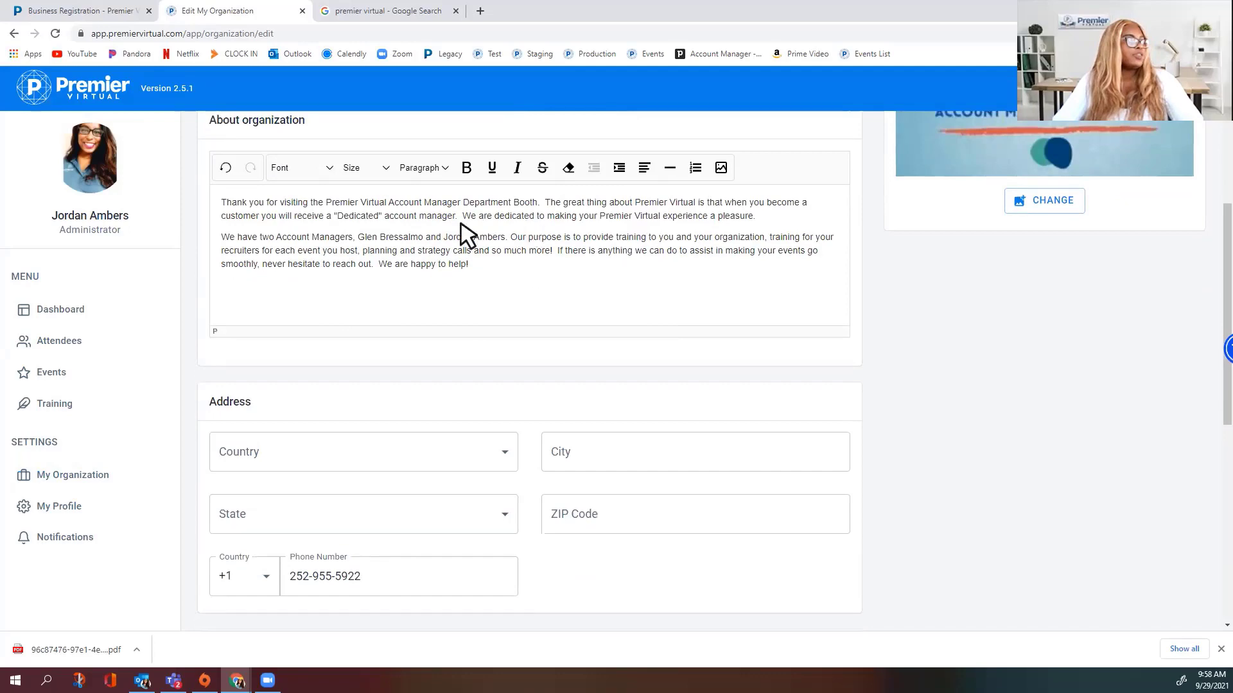
{"action": "scroll", "coordinate": [867, 296], "scroll_direction": "up", "scroll_amount": 3}
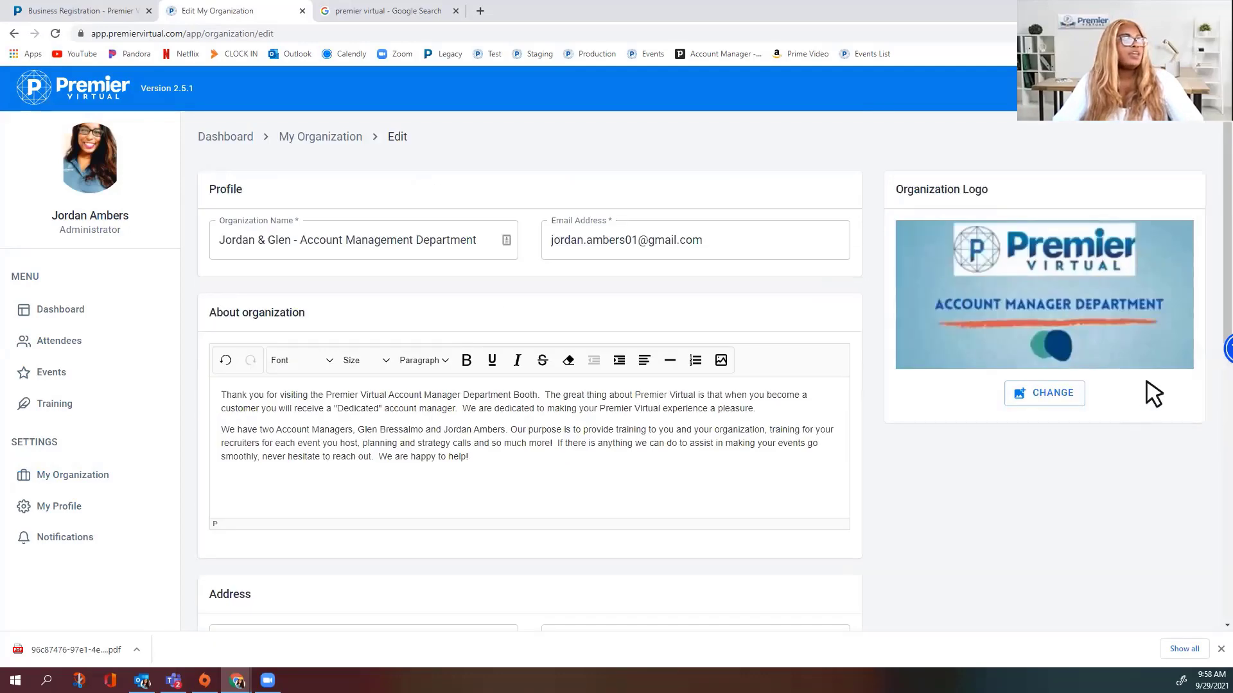
{"action": "scroll", "coordinate": [490, 409], "scroll_direction": "down", "scroll_amount": 6}
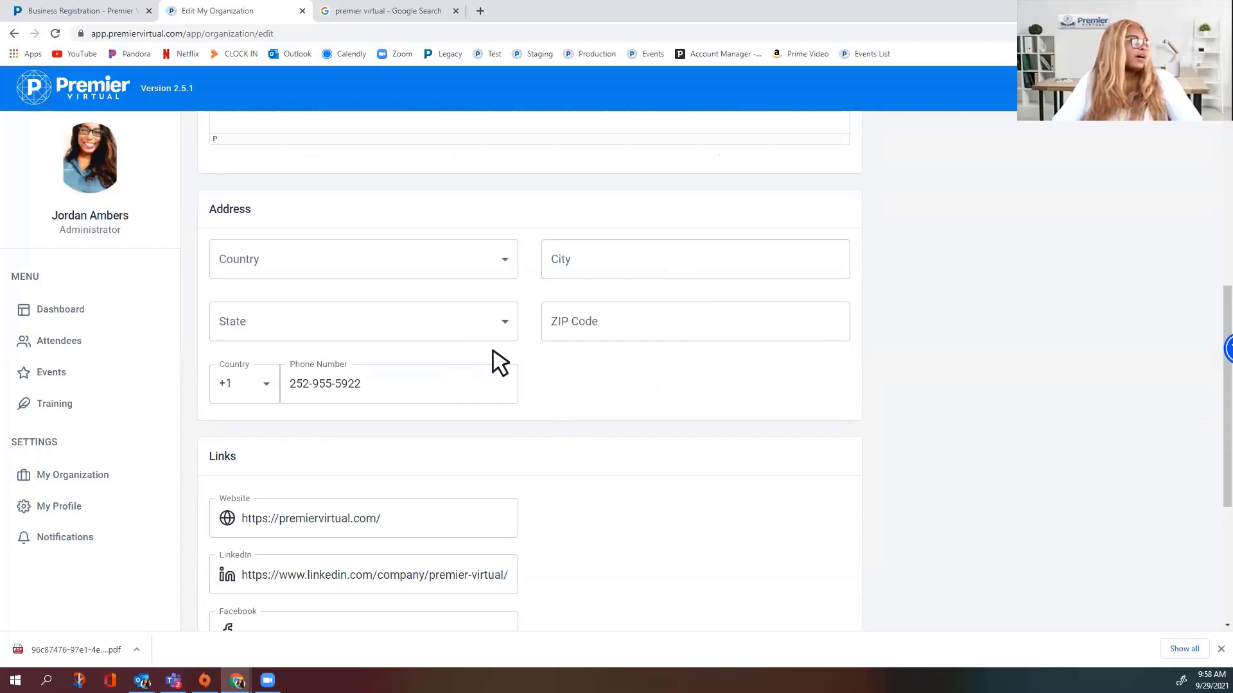
{"action": "scroll", "coordinate": [533, 372], "scroll_direction": "down", "scroll_amount": 4}
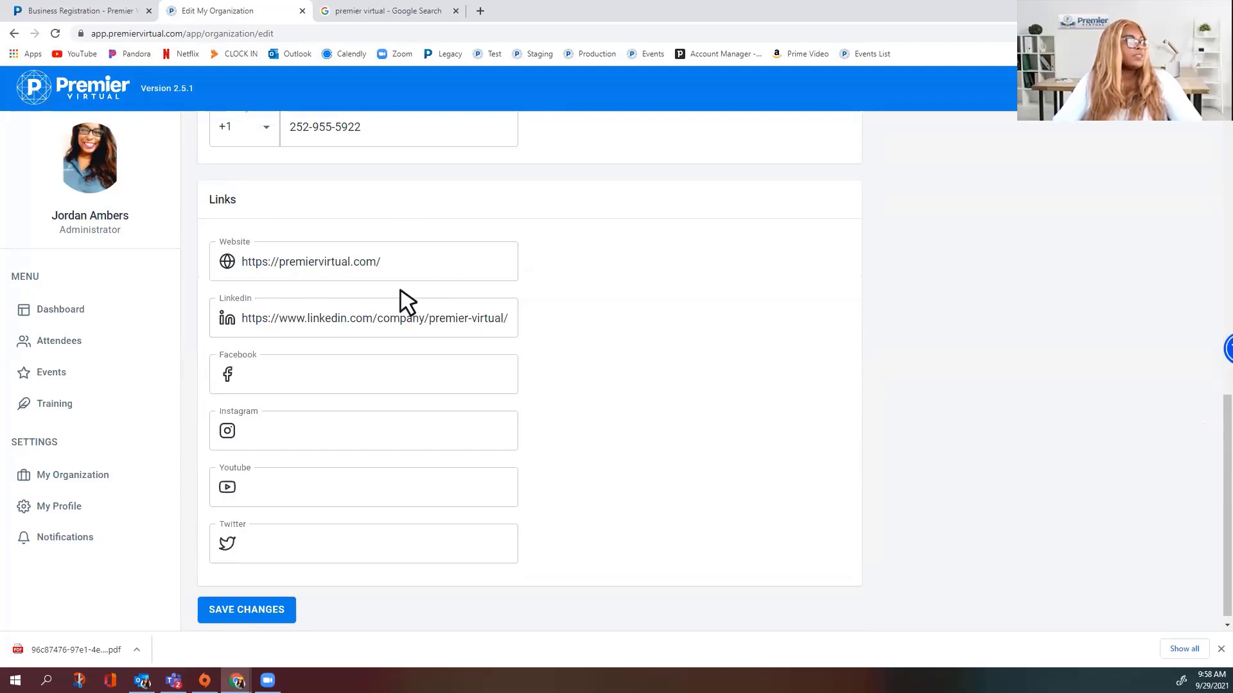
{"action": "scroll", "coordinate": [369, 373], "scroll_direction": "down", "scroll_amount": 1}
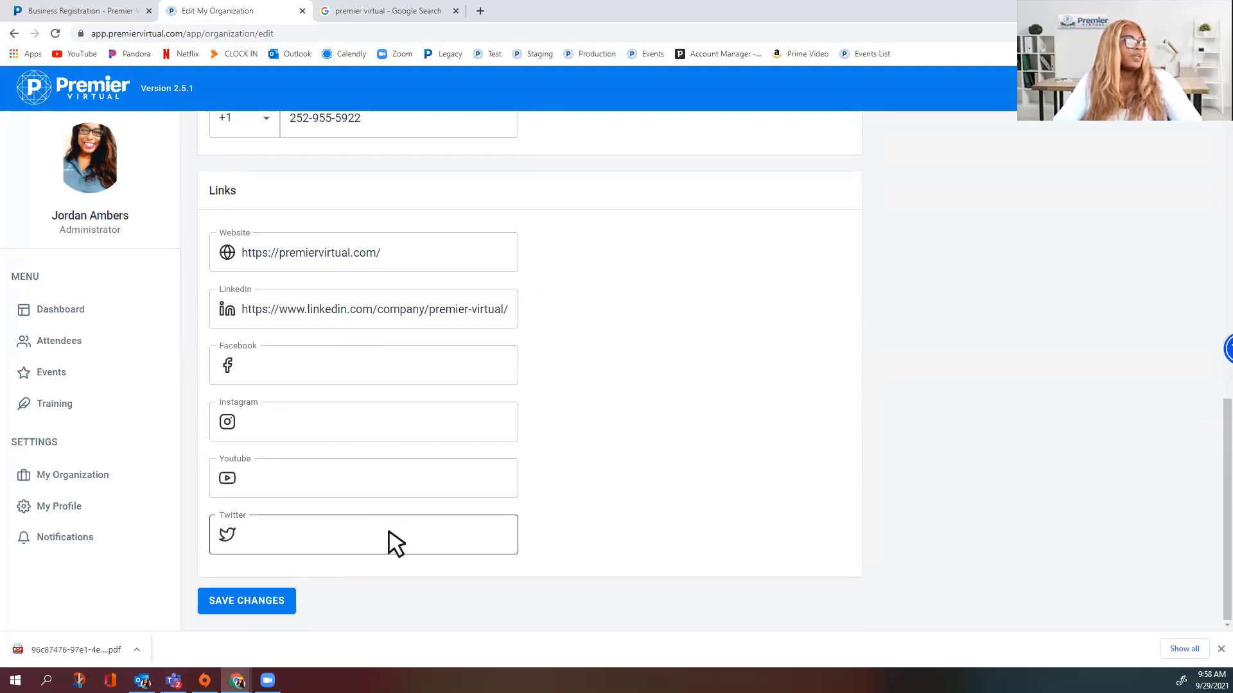
{"action": "scroll", "coordinate": [642, 373], "scroll_direction": "up", "scroll_amount": 12}
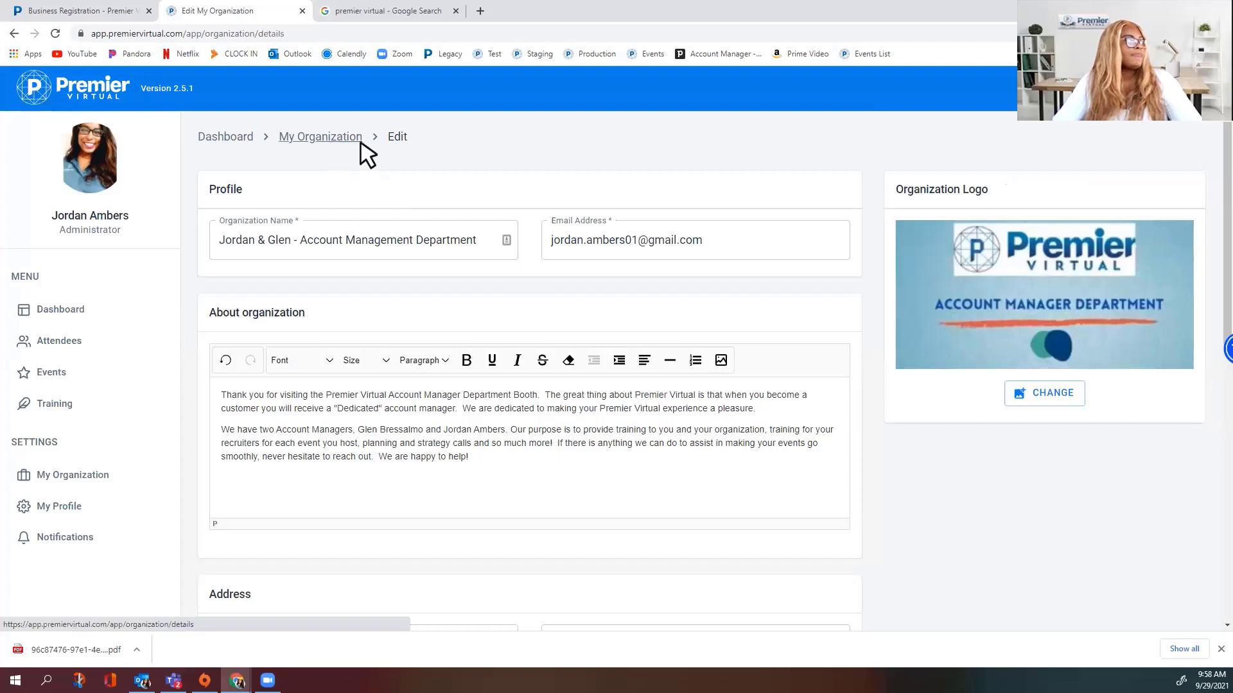
Return to the organization's users list, open the first user for editing and show the role and password editing fields
{"action": "left_click", "coordinate": [357, 141]}
{"action": "left_click", "coordinate": [384, 188]}
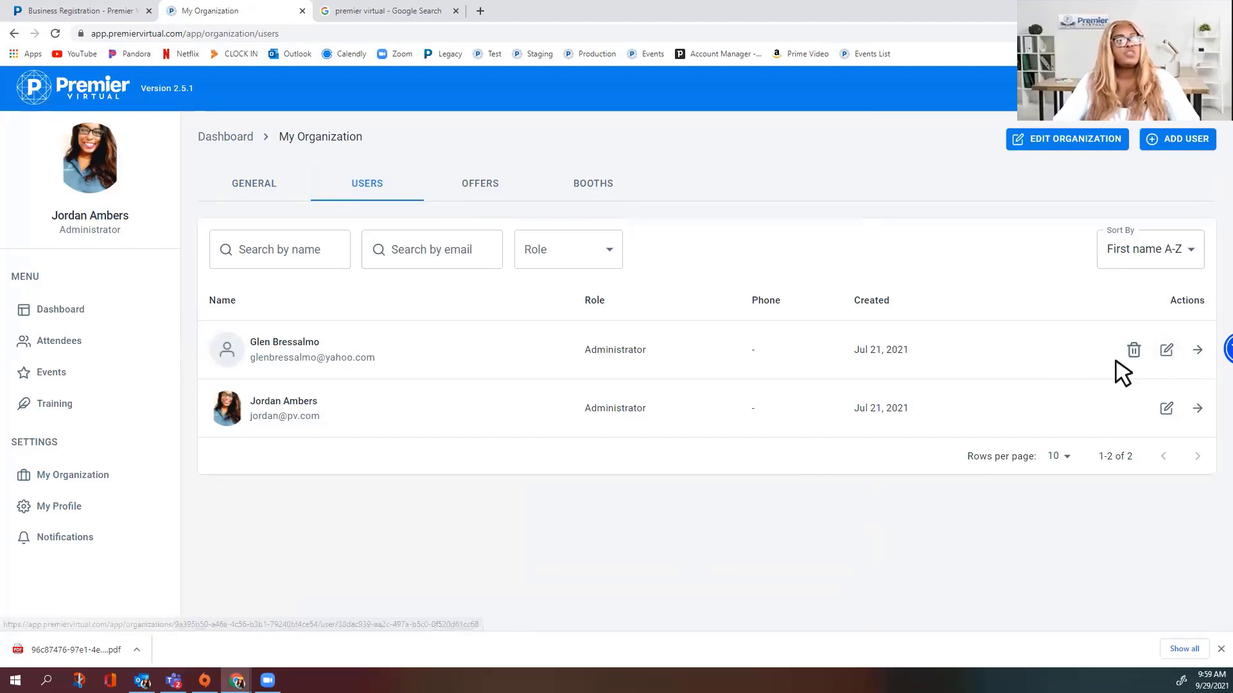
{"action": "left_click", "coordinate": [1168, 350]}
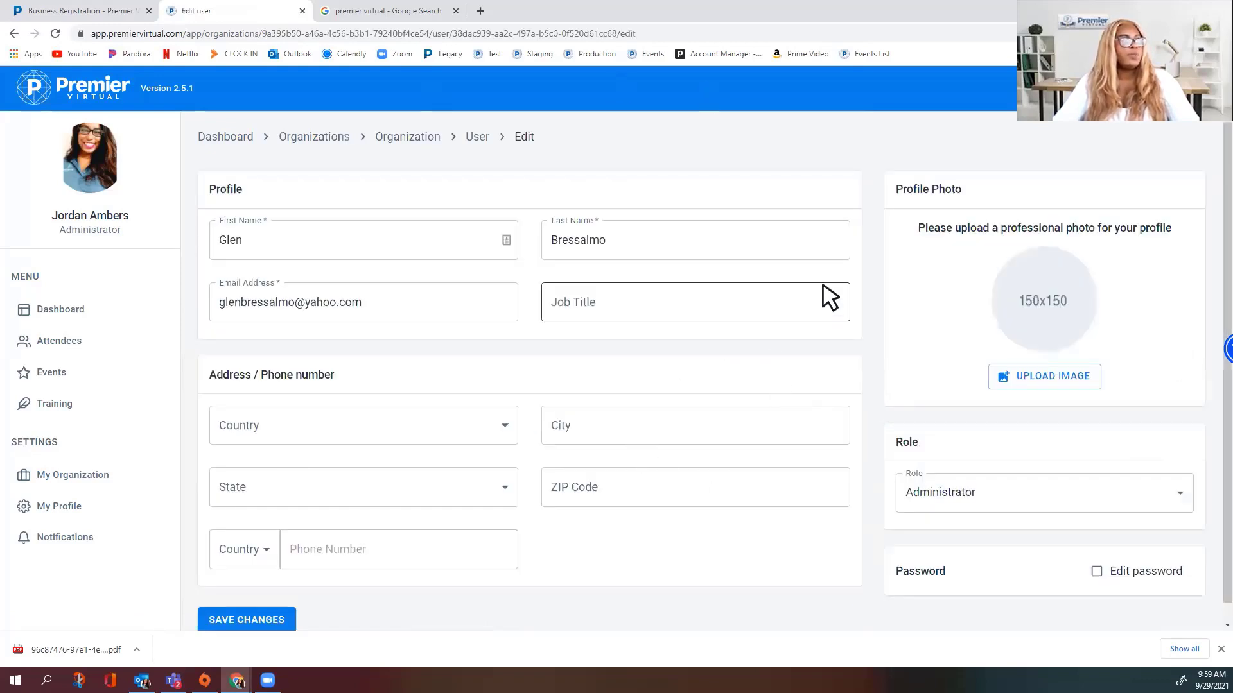
{"action": "scroll", "coordinate": [860, 314], "scroll_direction": "down", "scroll_amount": 1}
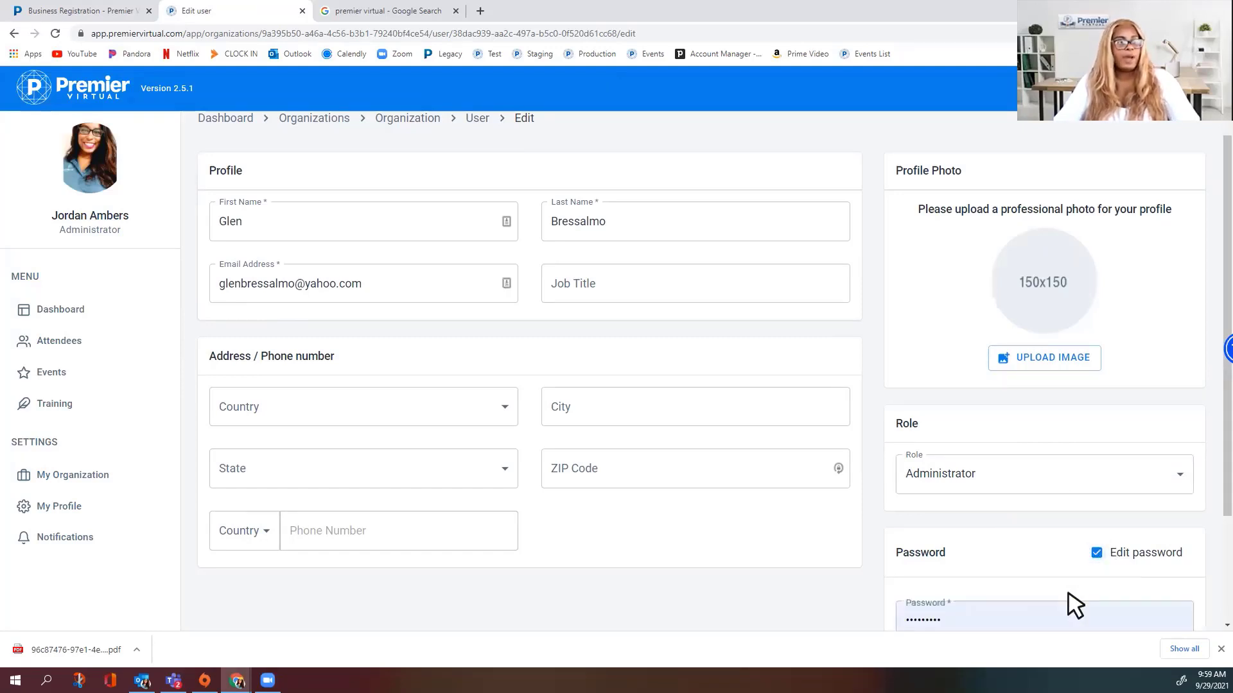
{"action": "scroll", "coordinate": [1067, 603], "scroll_direction": "down", "scroll_amount": 3}
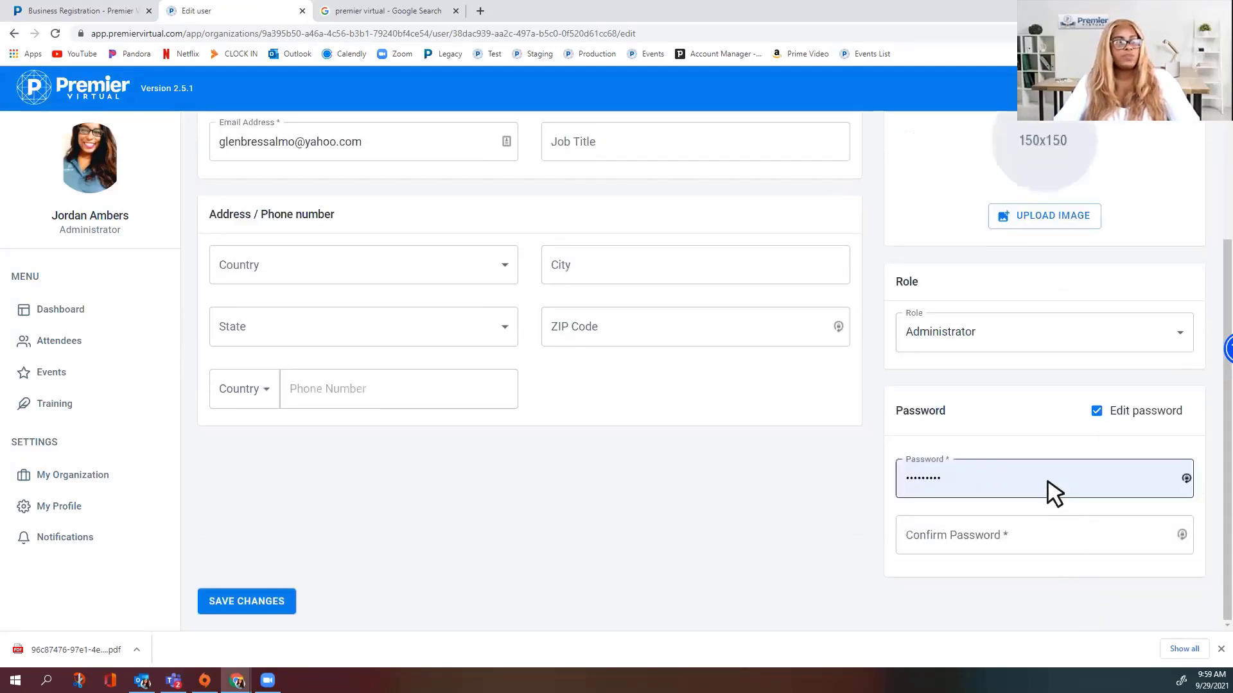
Turn off password editing for the user and return to the My Organization page
{"action": "left_click", "coordinate": [1096, 411]}
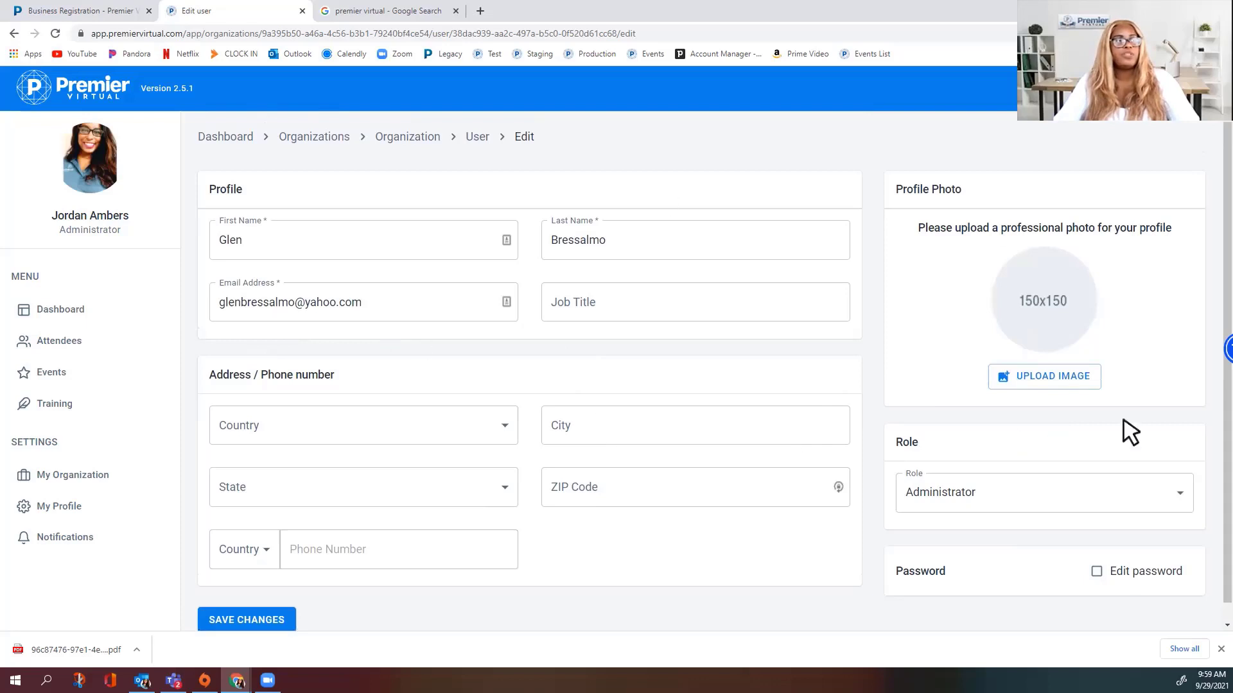
{"action": "left_click", "coordinate": [333, 149]}
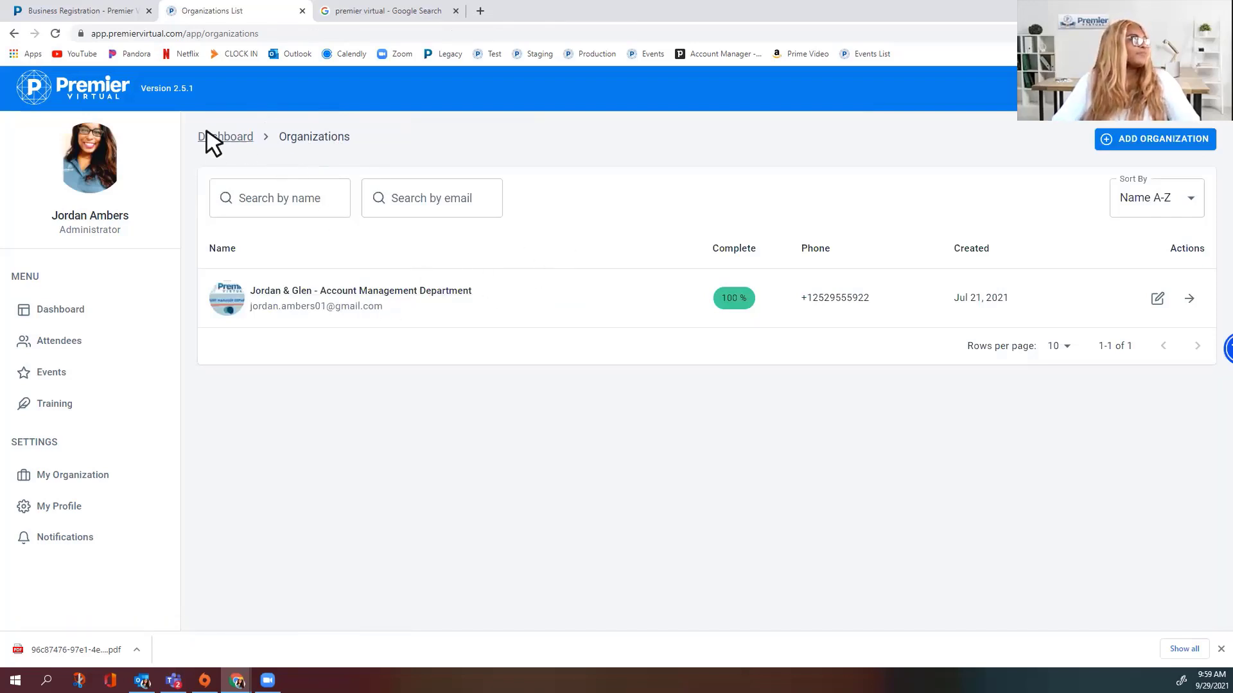
{"action": "left_click", "coordinate": [74, 476]}
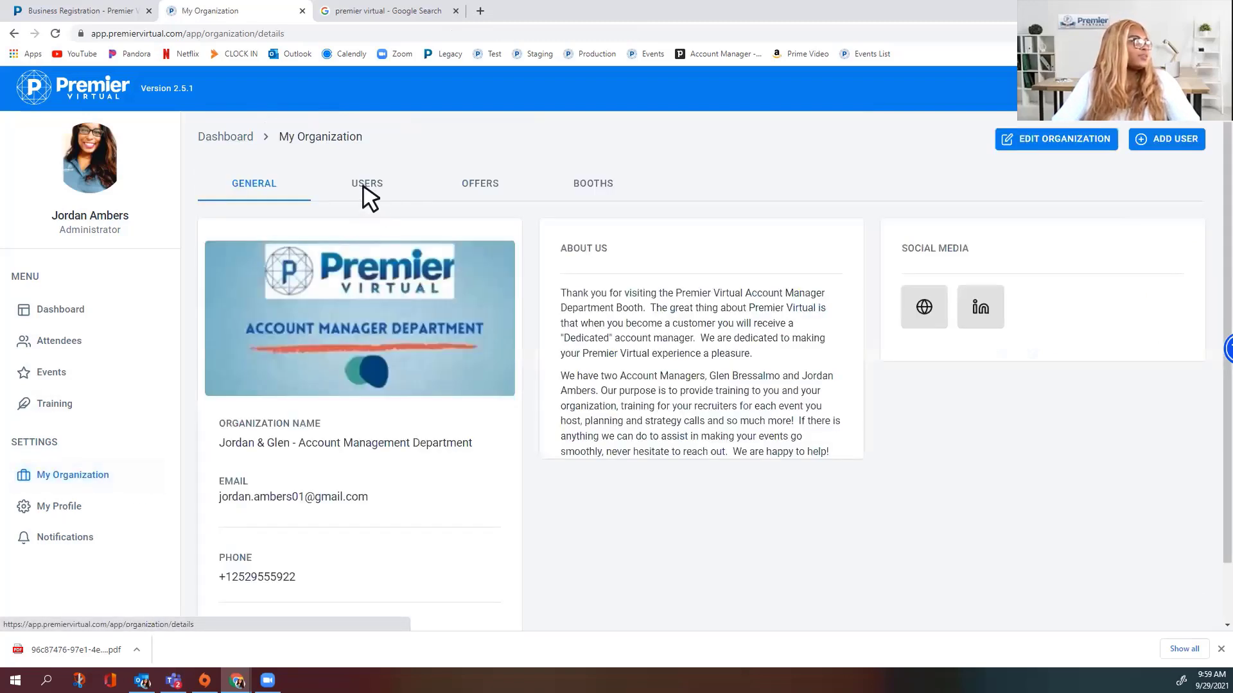
Show the organization's users list, bring up the delete confirmation for the first user and dismiss it without deleting
{"action": "left_click", "coordinate": [367, 186]}
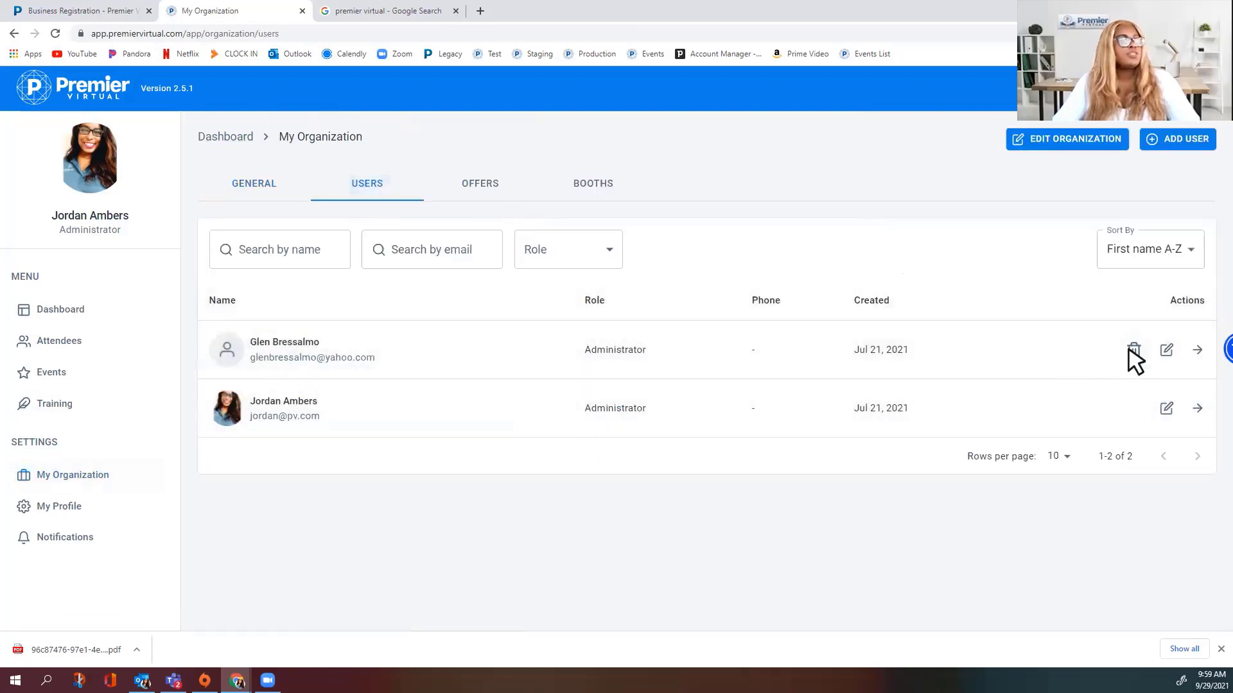
{"action": "left_click", "coordinate": [1135, 352]}
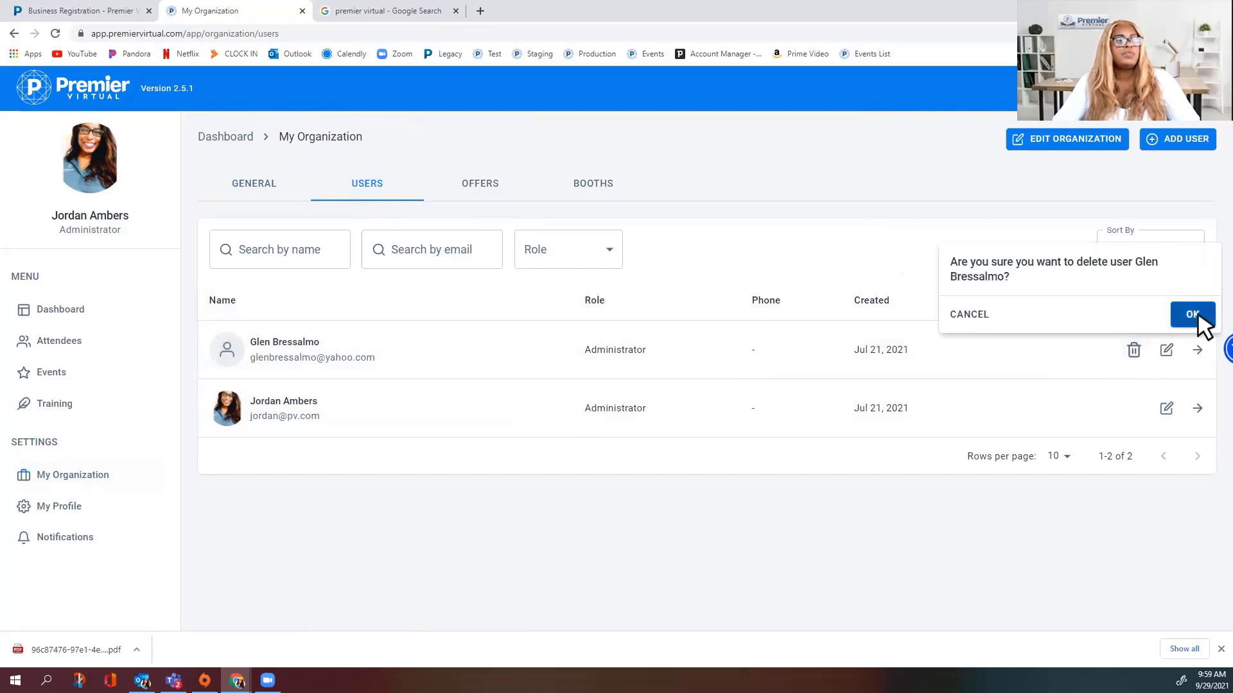
{"action": "left_click", "coordinate": [864, 213]}
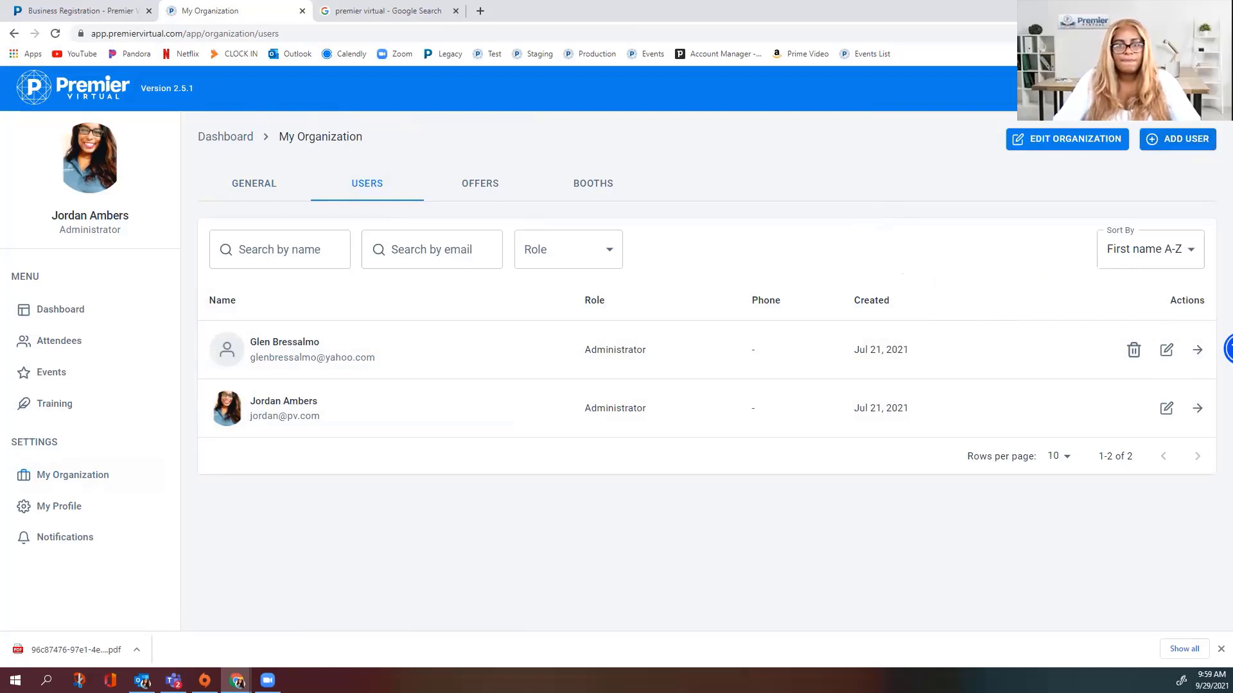
Show the organization's job vacancy offers, bring up the delete confirmation for Test Job and dismiss it
{"action": "left_click", "coordinate": [505, 190]}
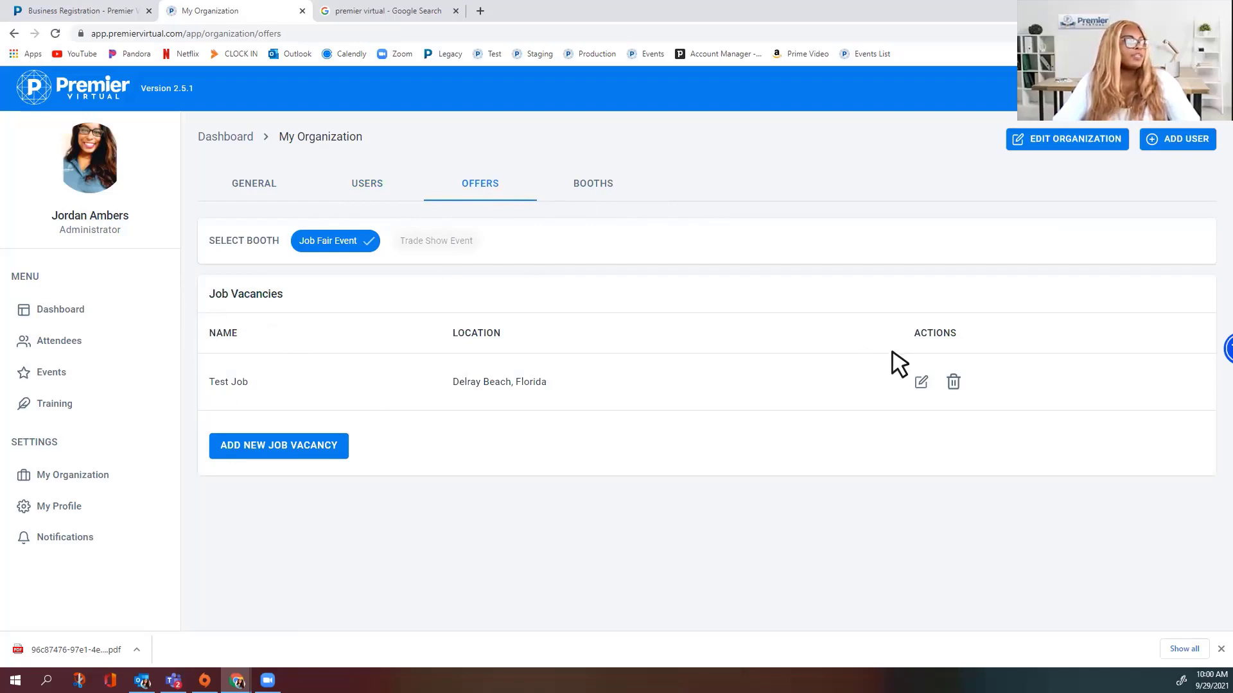
{"action": "left_click", "coordinate": [953, 382]}
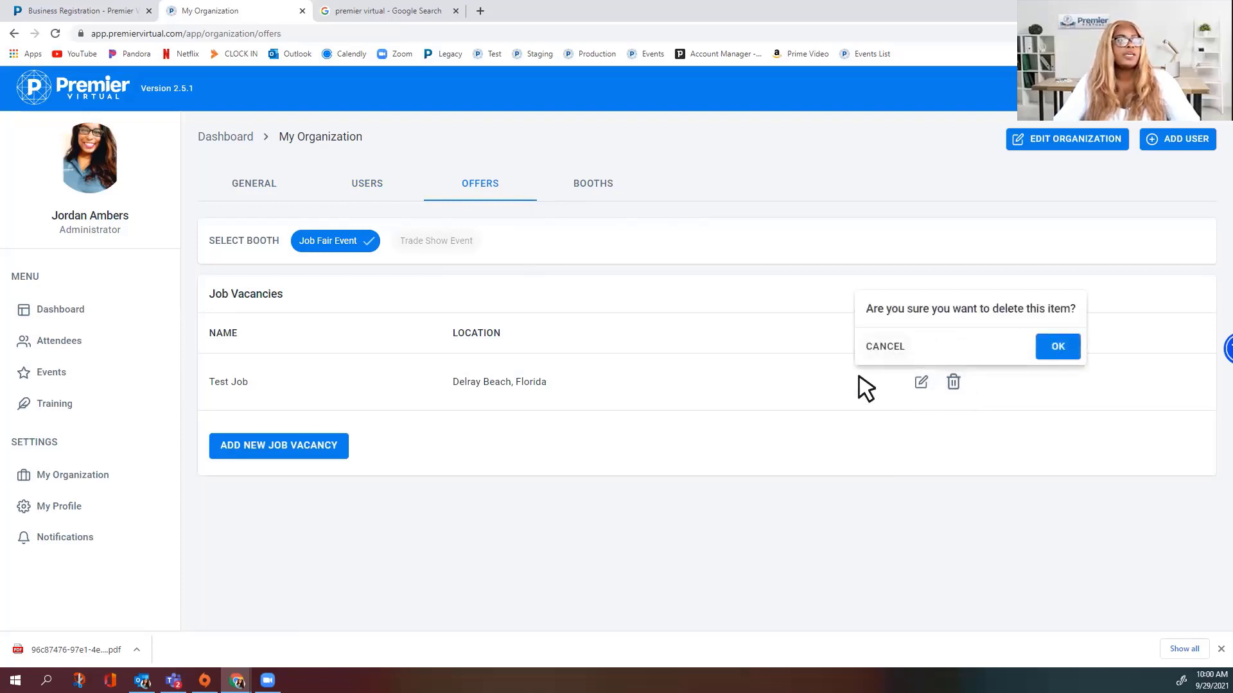
{"action": "left_click", "coordinate": [835, 387]}
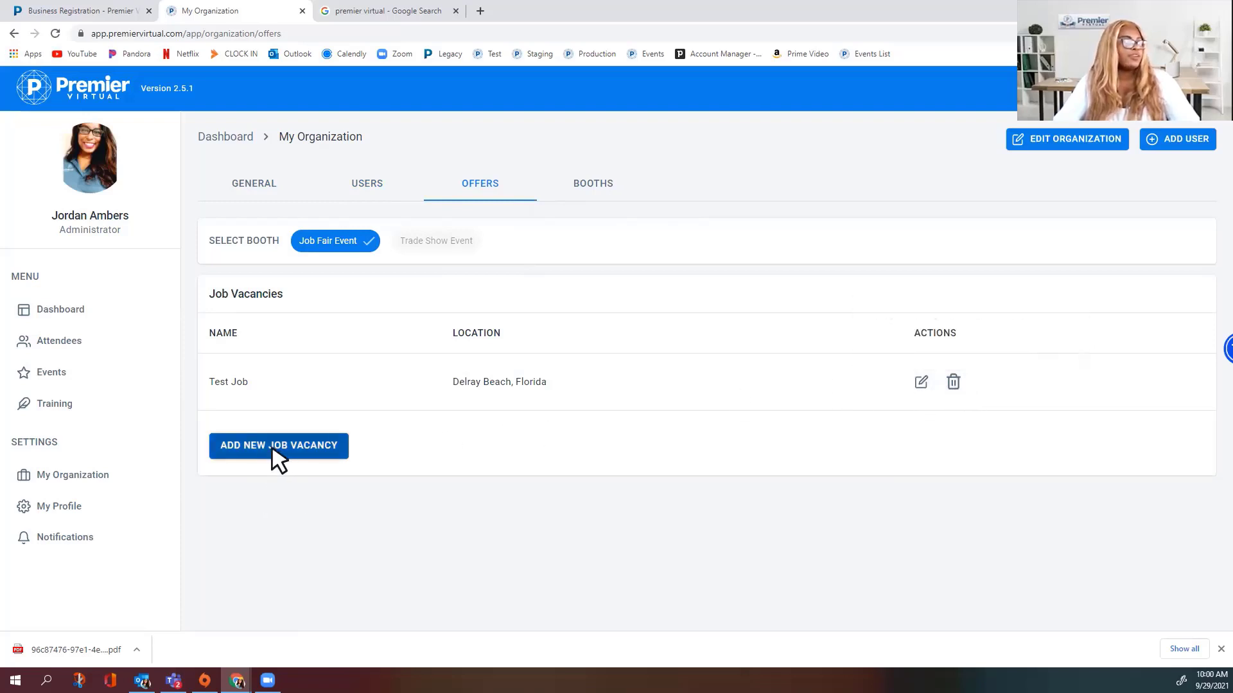
Review the organization's booth customization for the Job Fair Event, including its links, theme, avatar, color and preview
{"action": "left_click", "coordinate": [601, 188]}
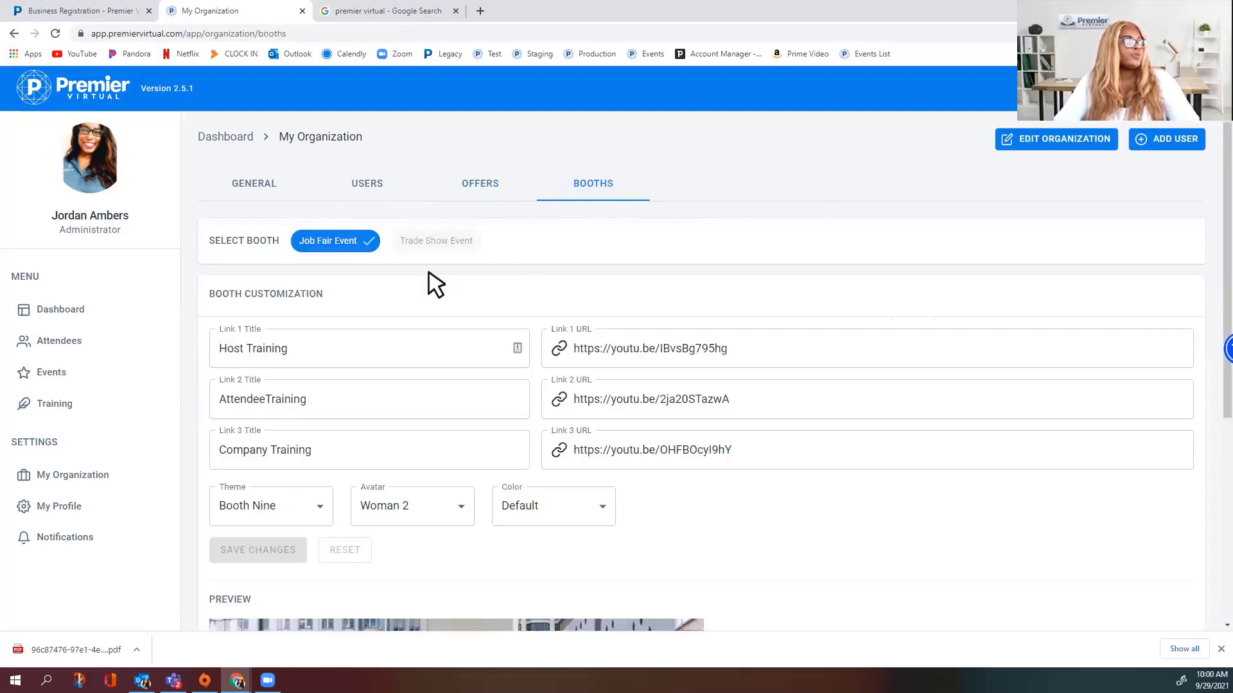
{"action": "scroll", "coordinate": [768, 325], "scroll_direction": "down", "scroll_amount": 2}
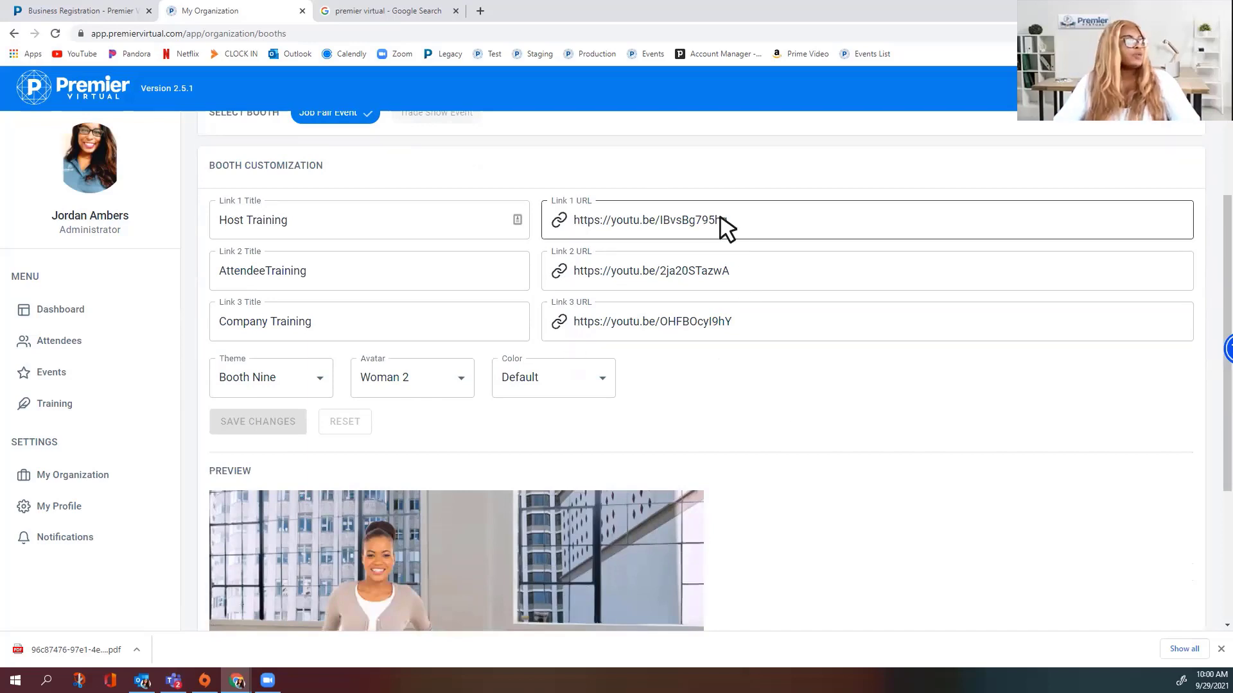
{"action": "scroll", "coordinate": [811, 344], "scroll_direction": "down", "scroll_amount": 2}
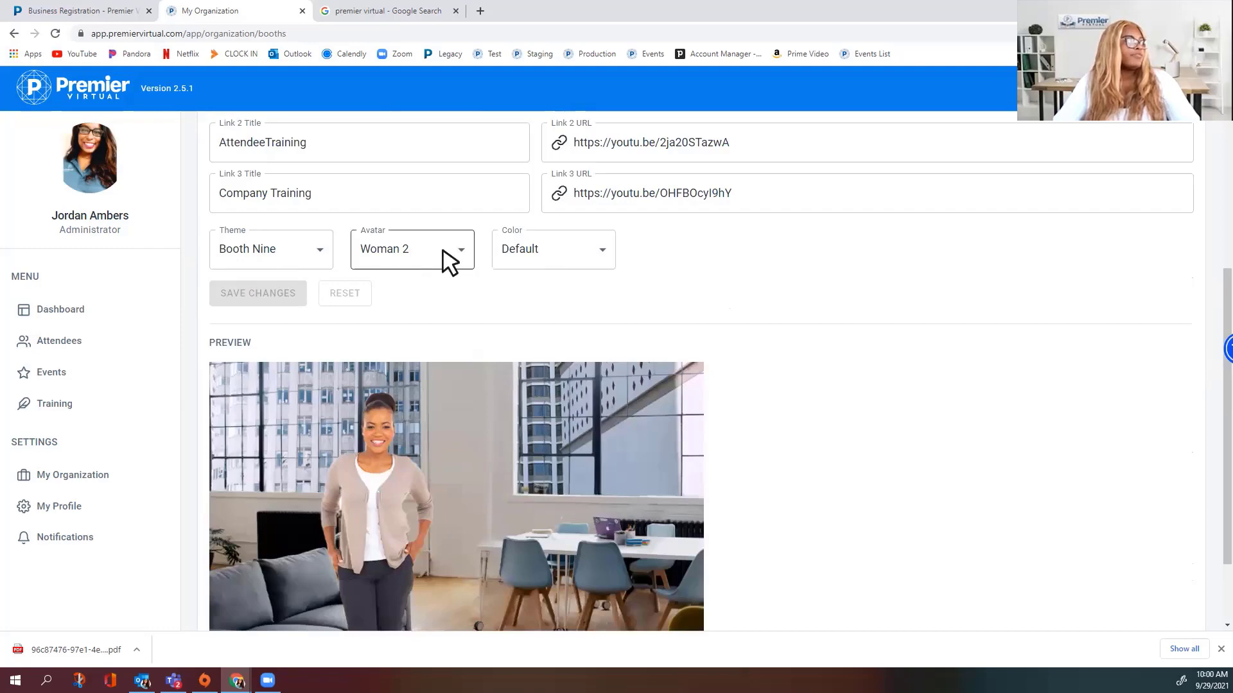
{"action": "scroll", "coordinate": [835, 324], "scroll_direction": "down", "scroll_amount": 2}
{"action": "scroll", "coordinate": [943, 344], "scroll_direction": "up", "scroll_amount": 5}
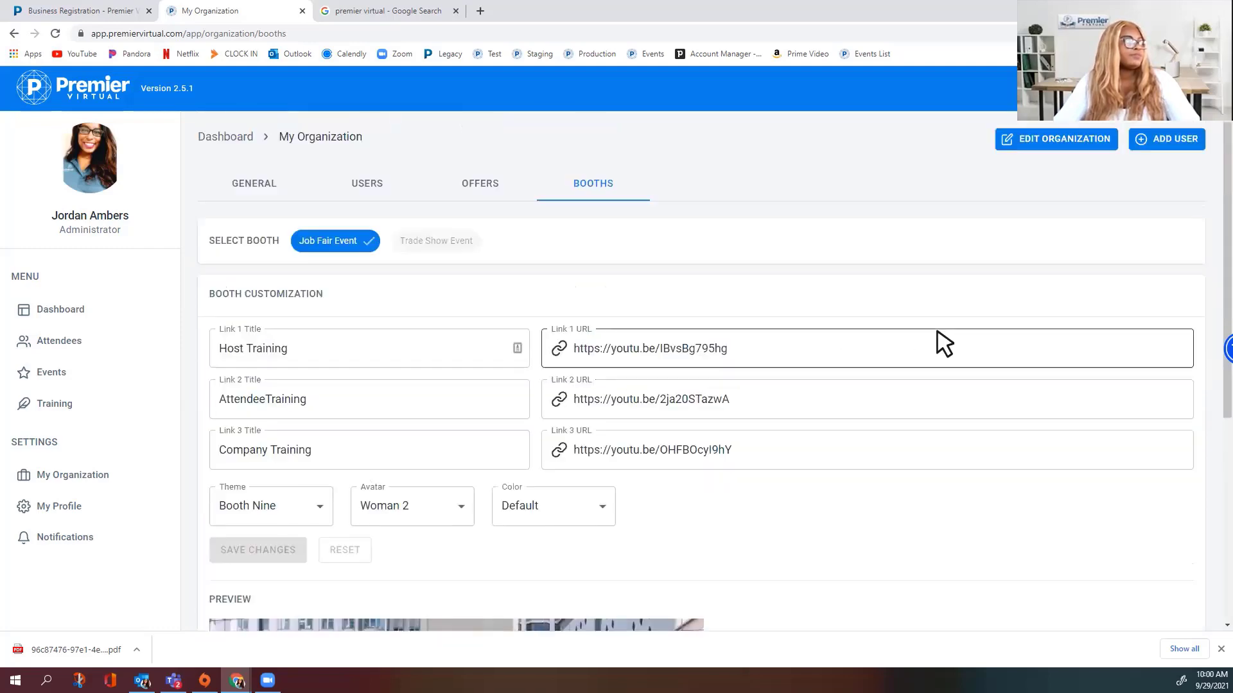
View the account's own profile, check the organization's users list again and return to the profile
{"action": "left_click", "coordinate": [65, 506]}
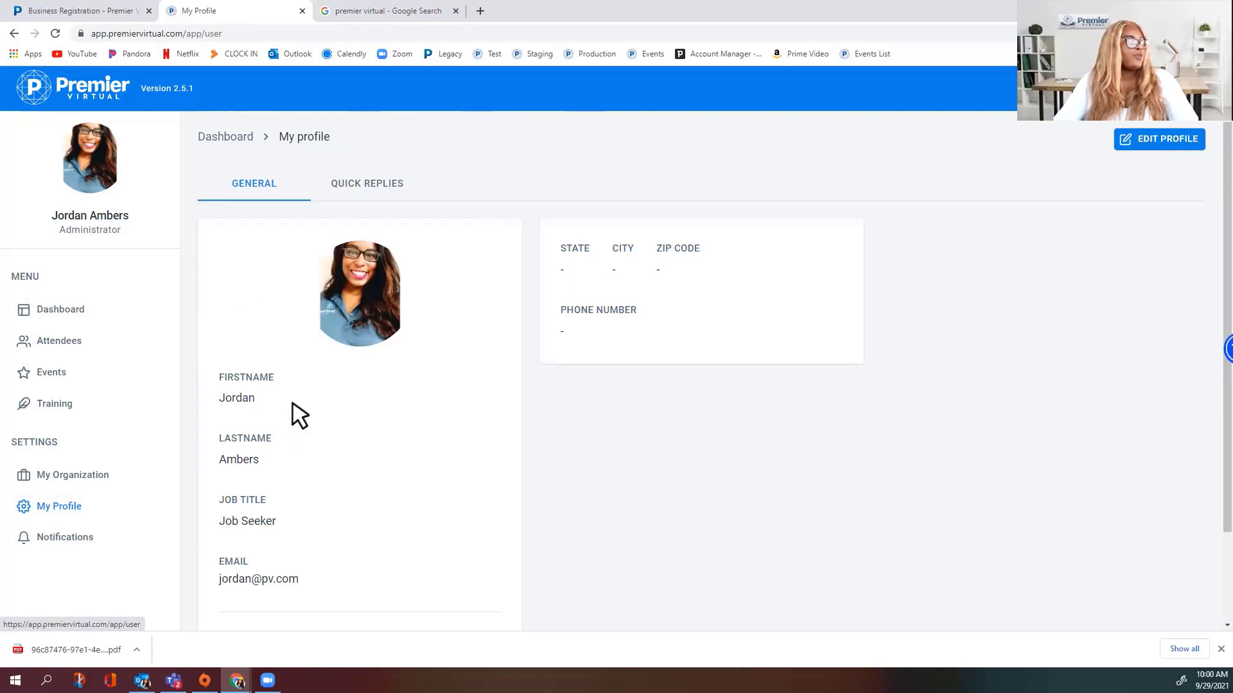
{"action": "left_click", "coordinate": [82, 476]}
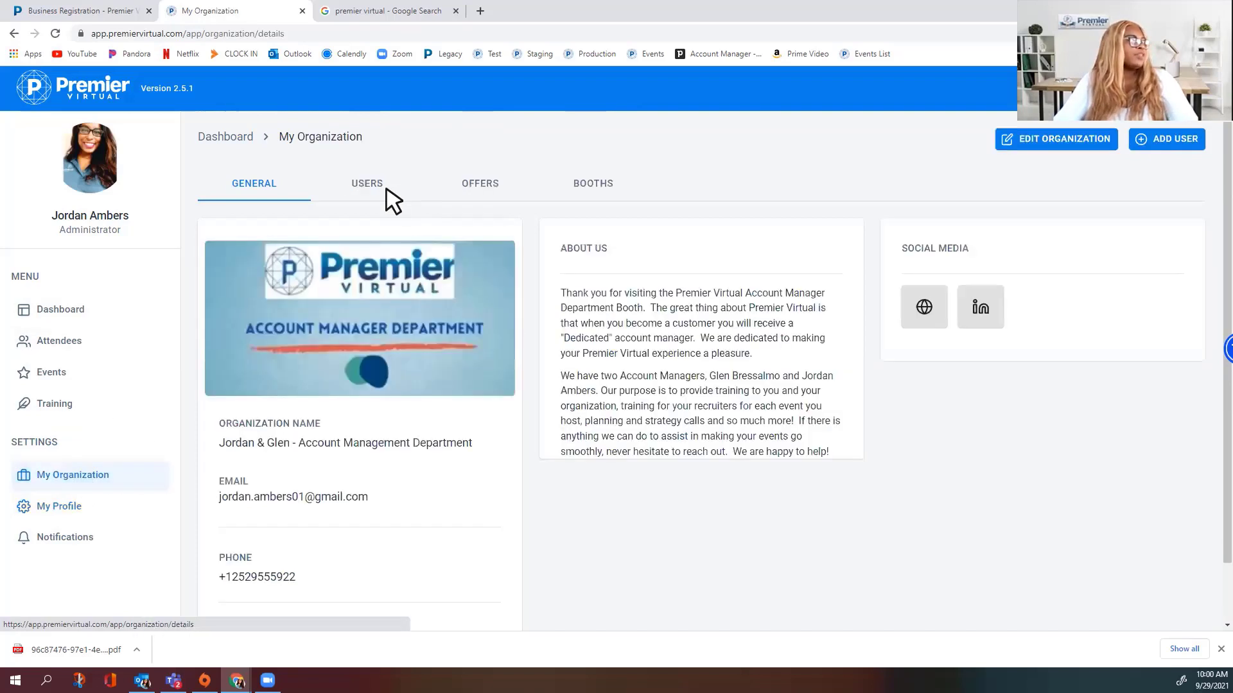
{"action": "left_click", "coordinate": [386, 191]}
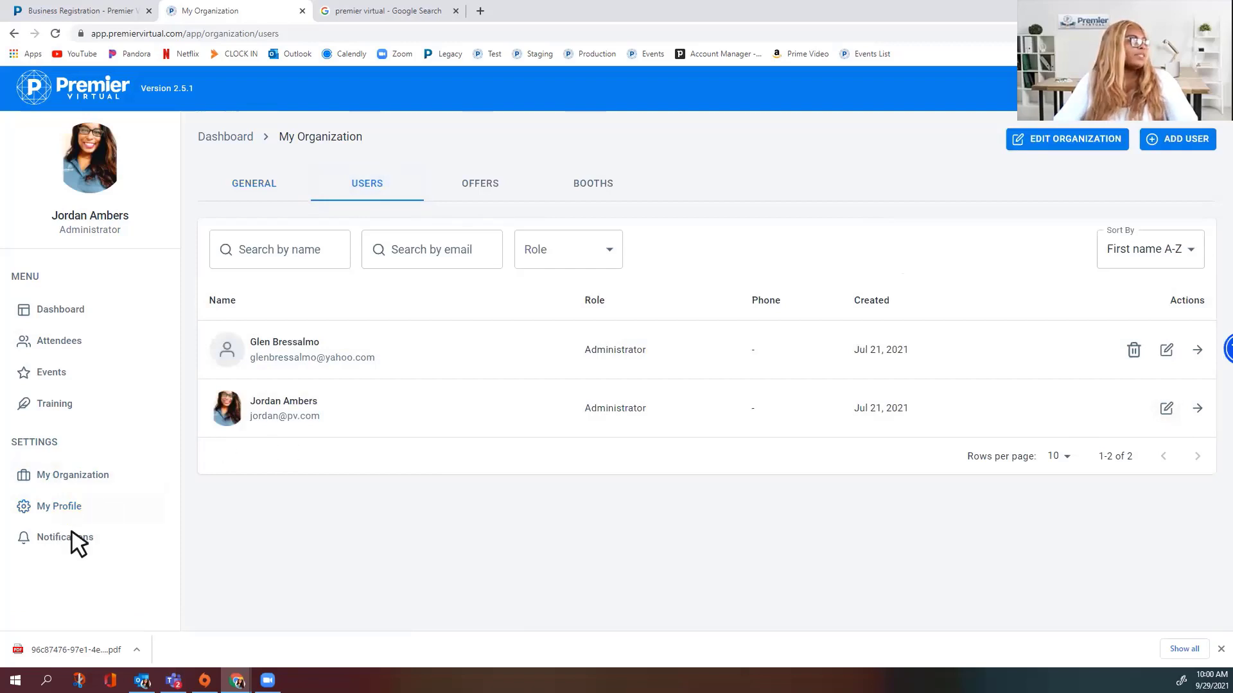
{"action": "left_click", "coordinate": [68, 509]}
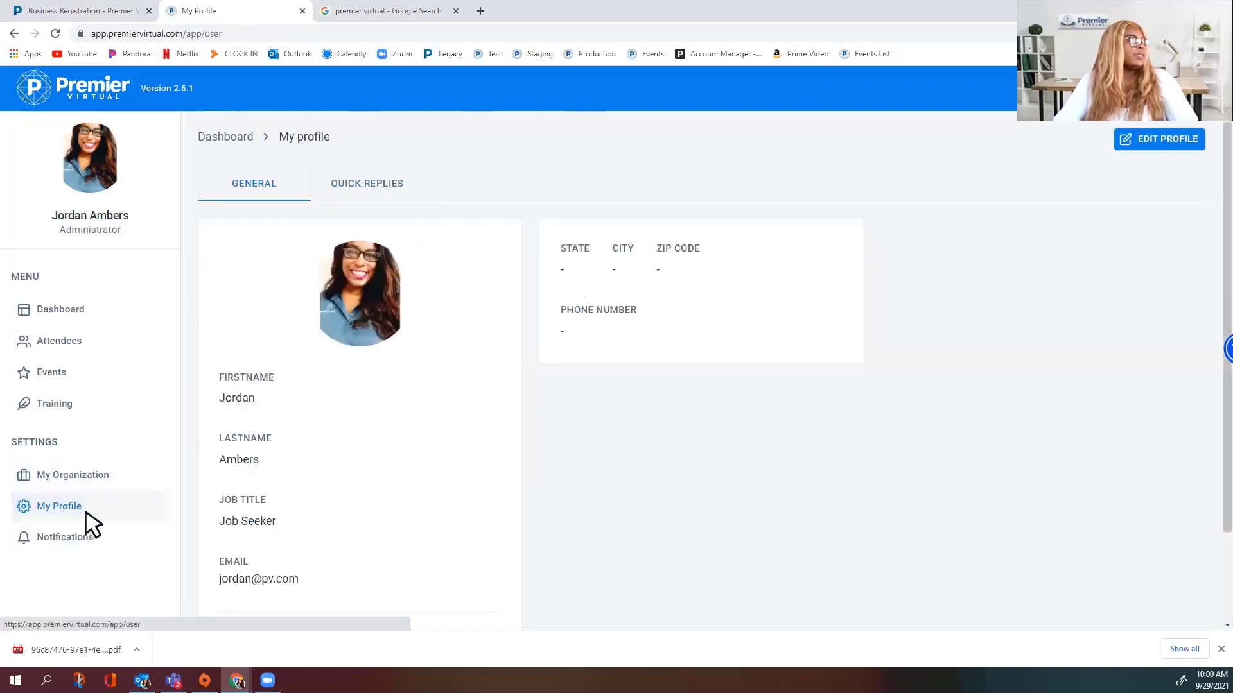
Show the profile's quick reply messages and look through the list
{"action": "left_click", "coordinate": [378, 183]}
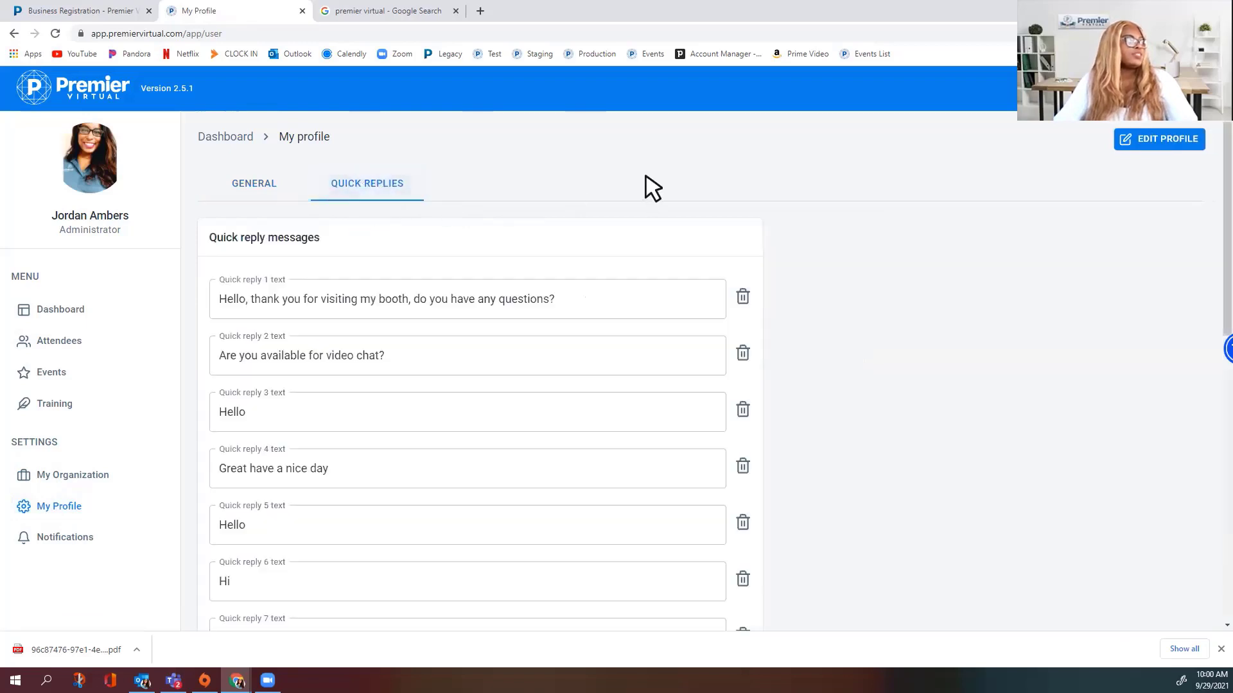
{"action": "scroll", "coordinate": [805, 339], "scroll_direction": "down", "scroll_amount": 3}
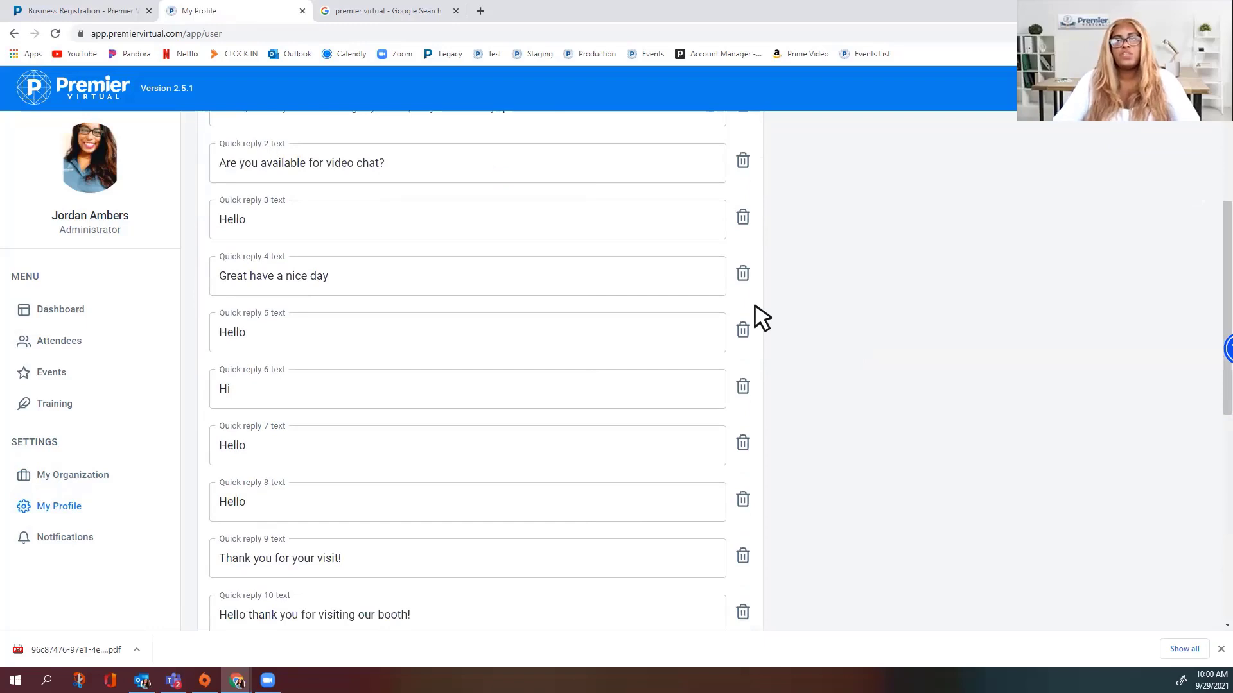
{"action": "scroll", "coordinate": [762, 318], "scroll_direction": "up", "scroll_amount": 3}
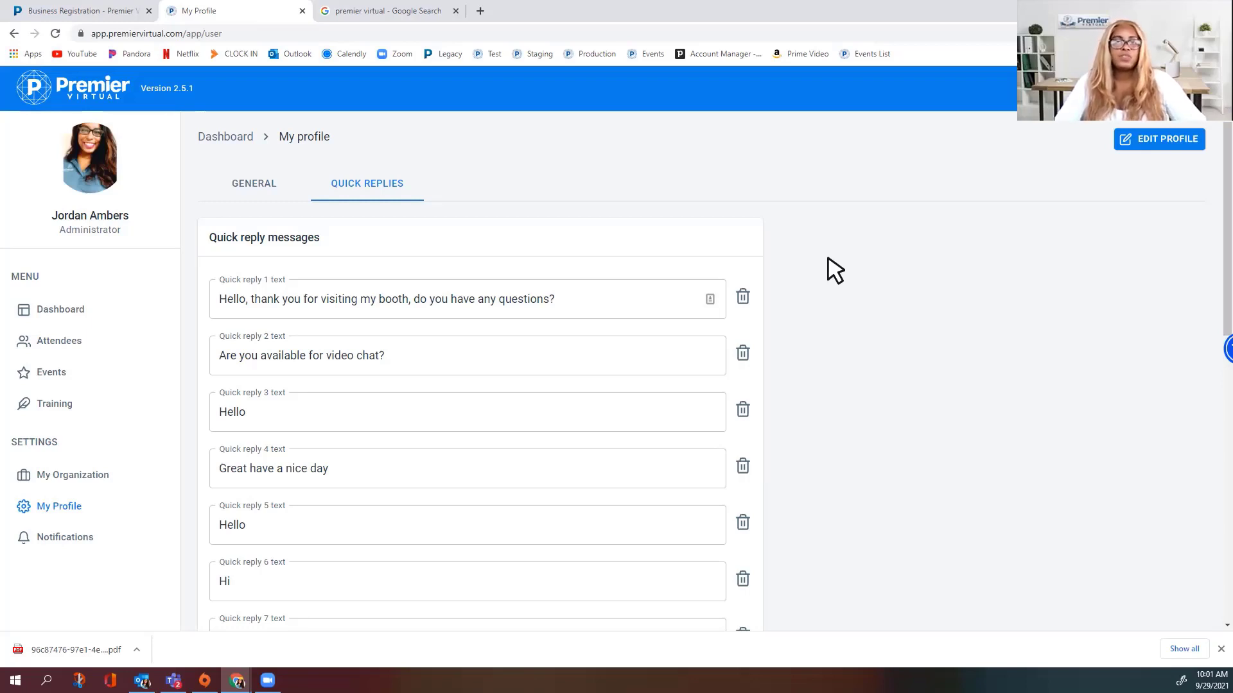
Add a new quick reply message reading "Hello" at the end of the list and save the changes
{"action": "scroll", "coordinate": [445, 250], "scroll_direction": "down", "scroll_amount": 10}
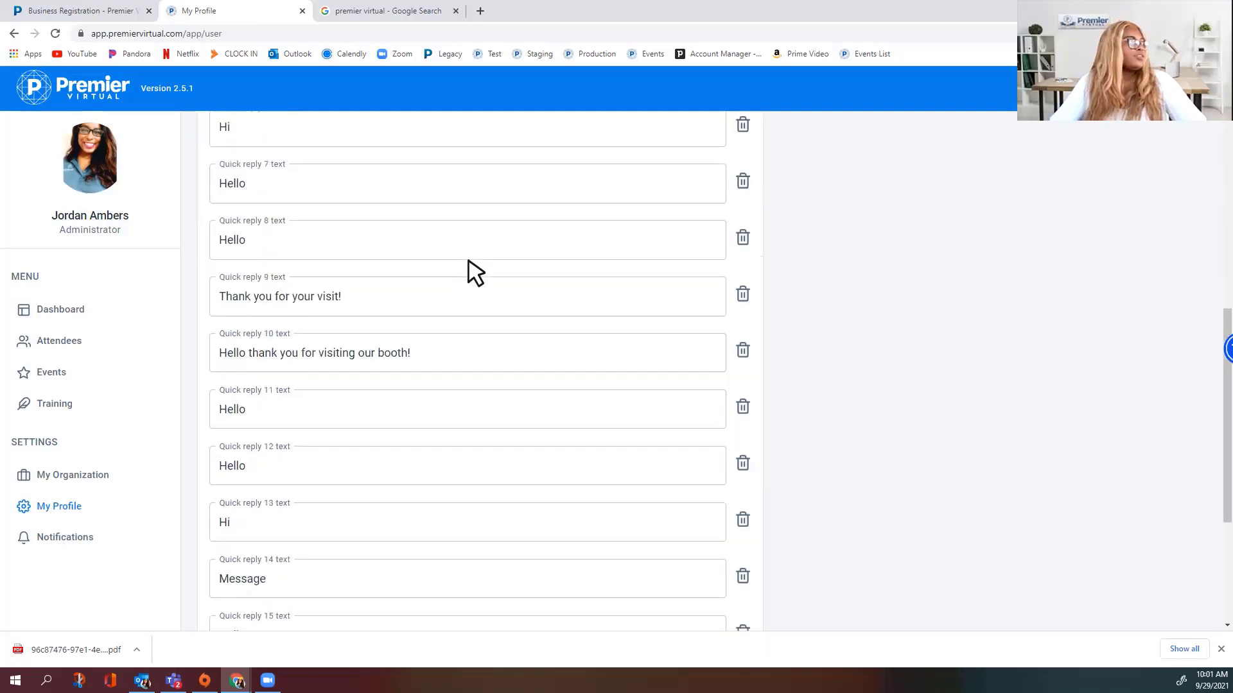
{"action": "left_click", "coordinate": [273, 503]}
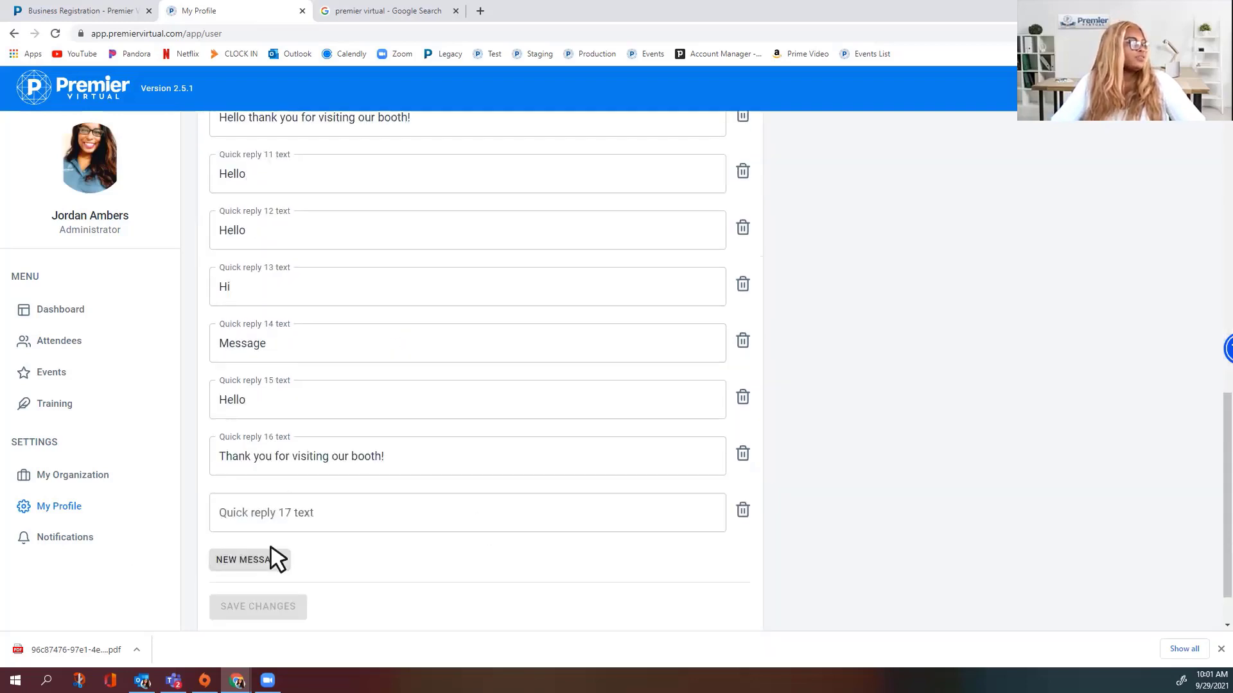
{"action": "left_click", "coordinate": [354, 527]}
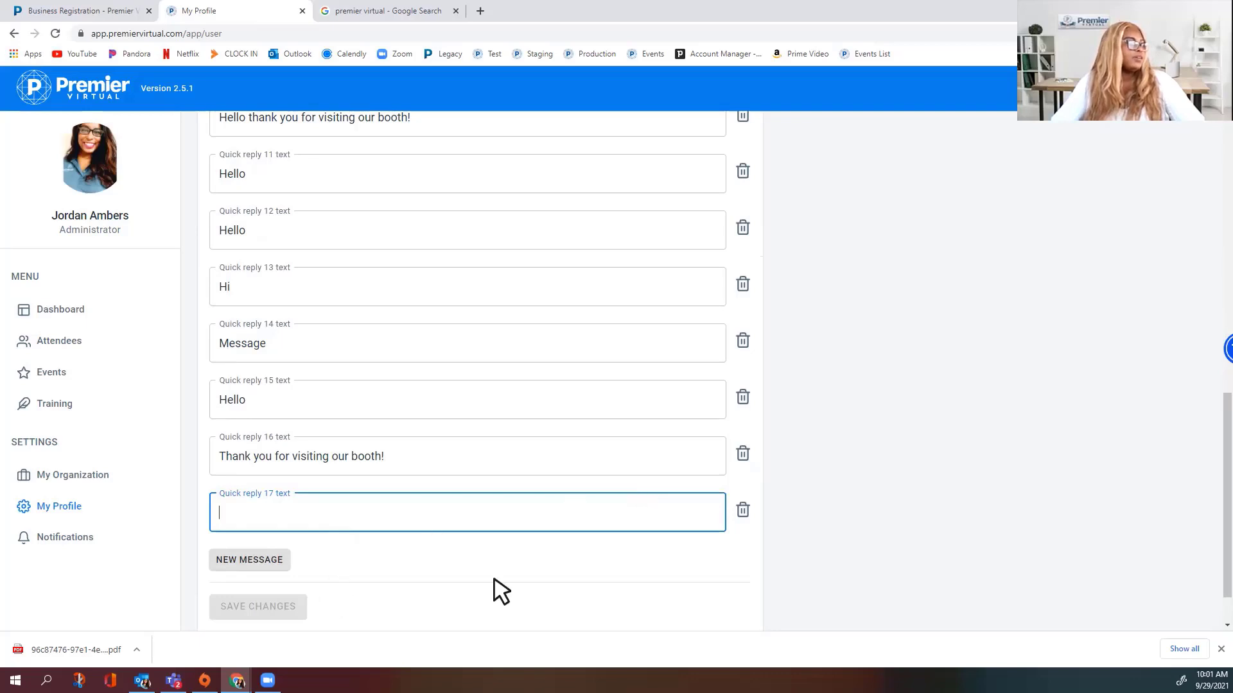
{"action": "type", "text": "Hello"}
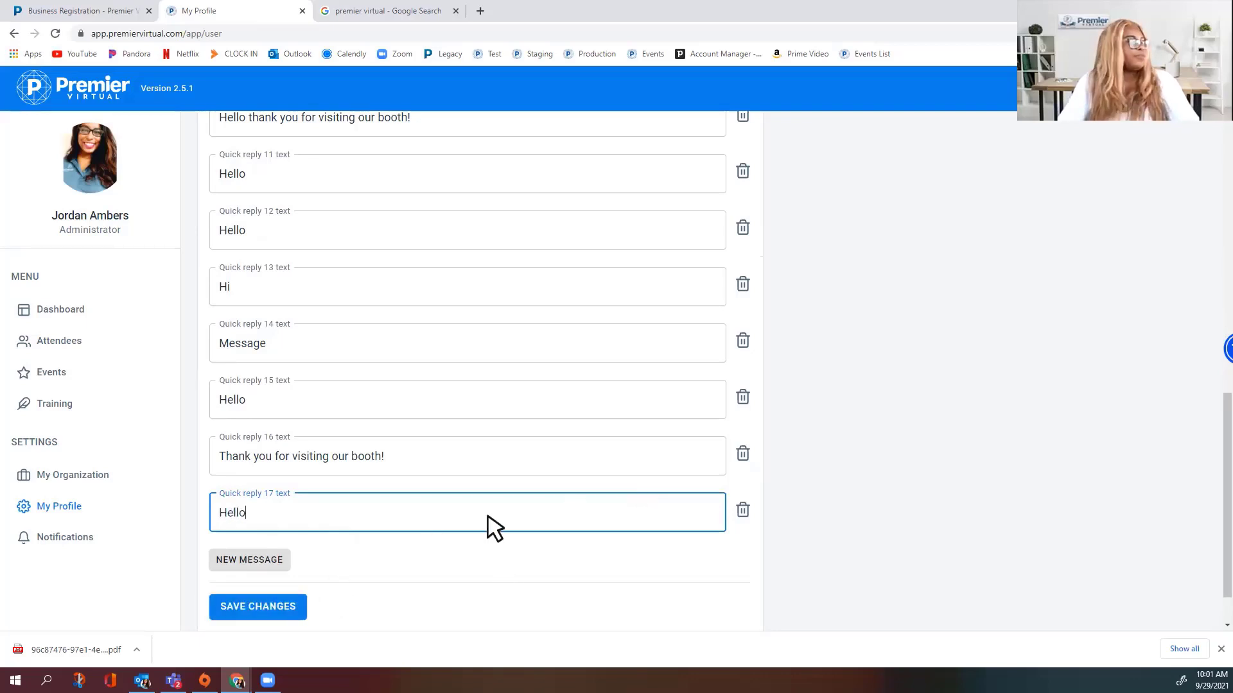
{"action": "left_click", "coordinate": [267, 605]}
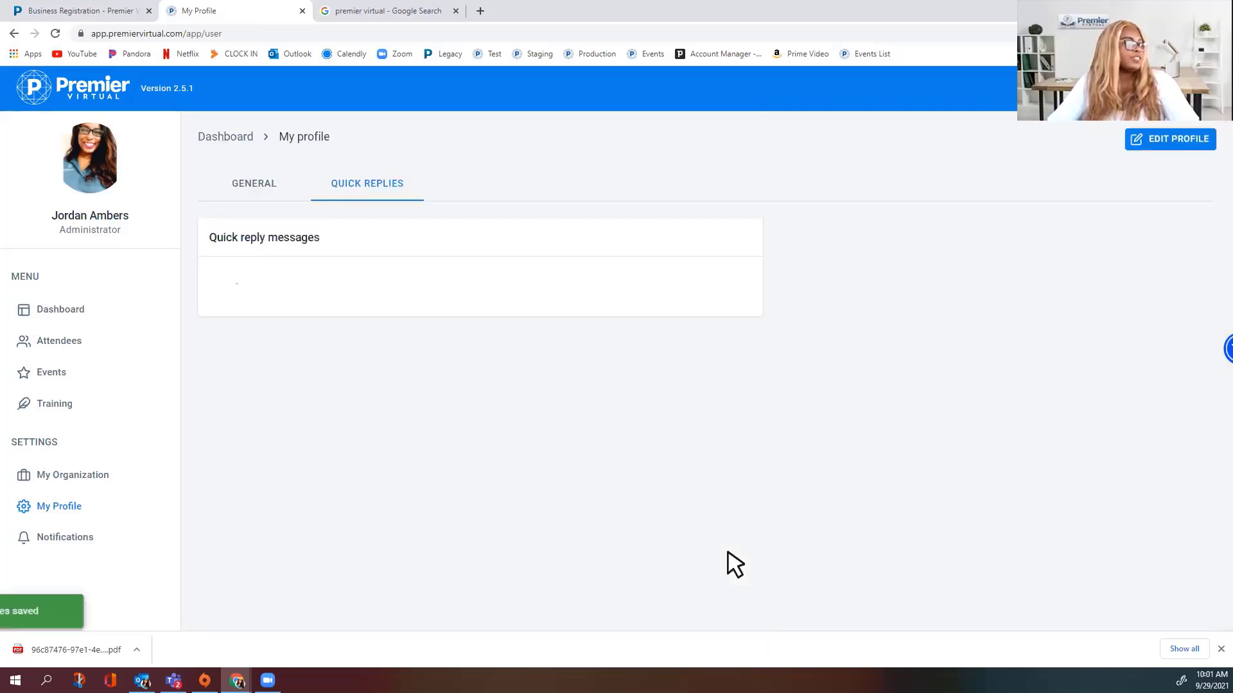
Check the new message at the end of the quick replies and look over the whole saved list
{"action": "scroll", "coordinate": [693, 439], "scroll_direction": "down", "scroll_amount": 10}
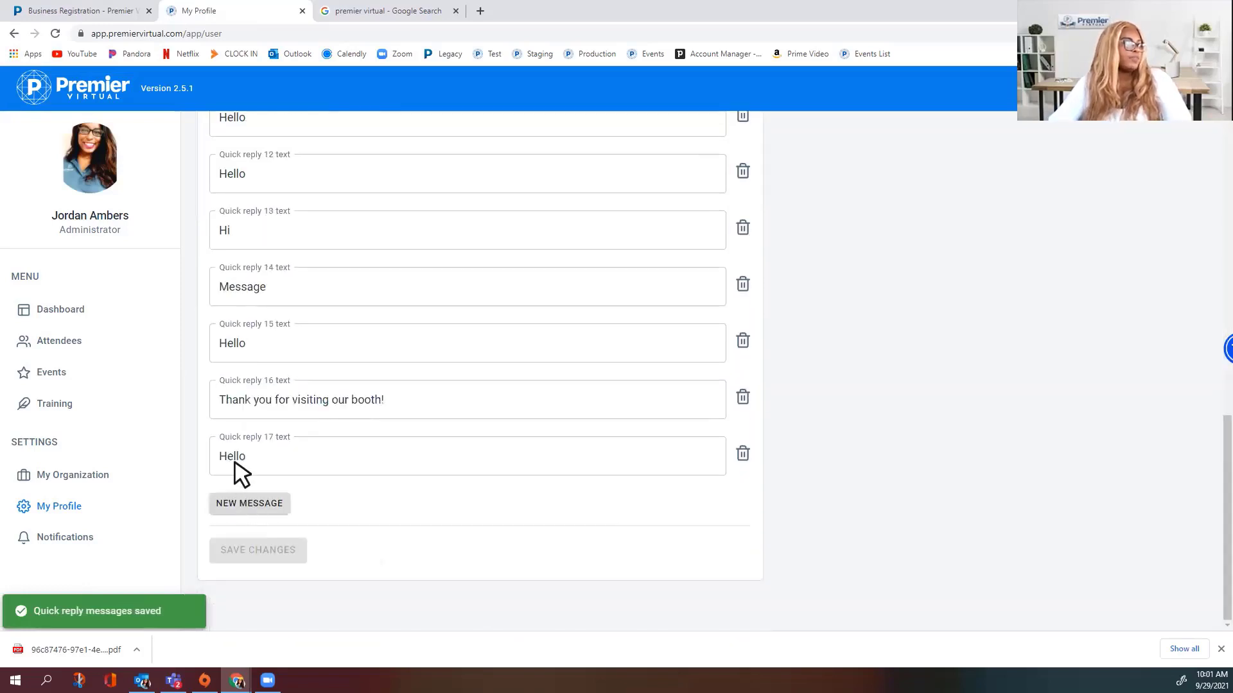
{"action": "scroll", "coordinate": [724, 468], "scroll_direction": "up", "scroll_amount": 6}
{"action": "scroll", "coordinate": [693, 353], "scroll_direction": "up", "scroll_amount": 8}
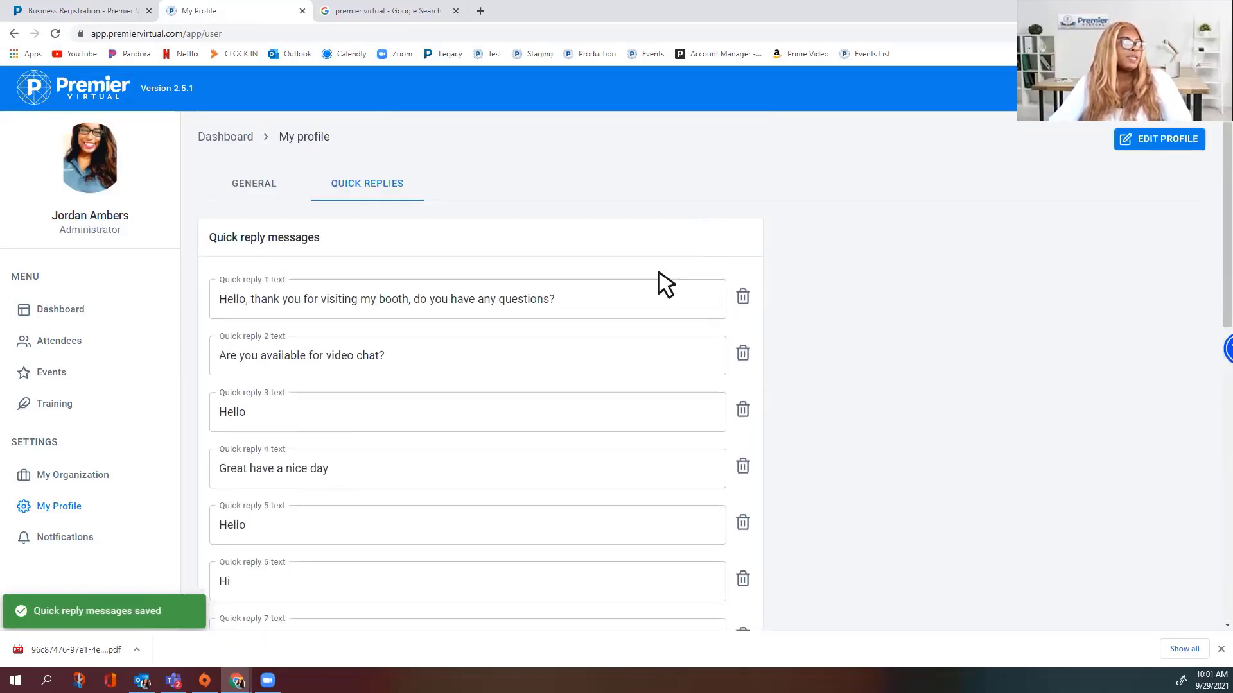
{"action": "scroll", "coordinate": [661, 385], "scroll_direction": "down", "scroll_amount": 12}
{"action": "scroll", "coordinate": [646, 525], "scroll_direction": "up", "scroll_amount": 12}
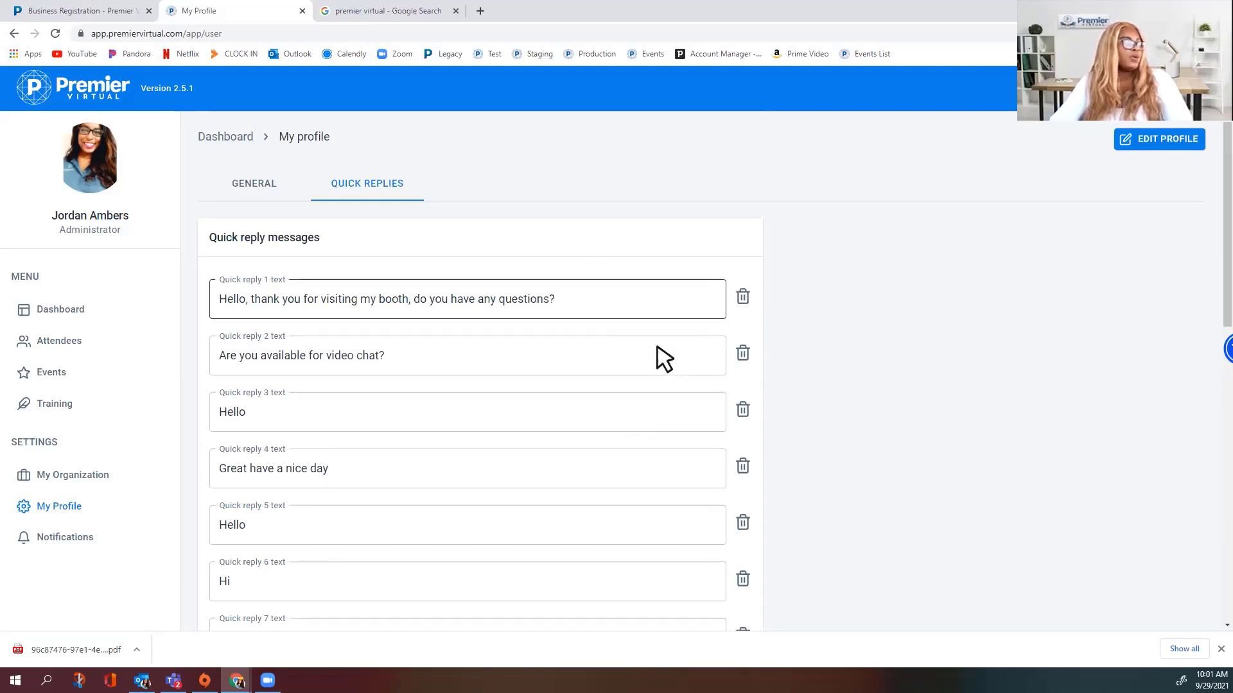
{"action": "scroll", "coordinate": [688, 398], "scroll_direction": "down", "scroll_amount": 12}
{"action": "scroll", "coordinate": [723, 490], "scroll_direction": "up", "scroll_amount": 12}
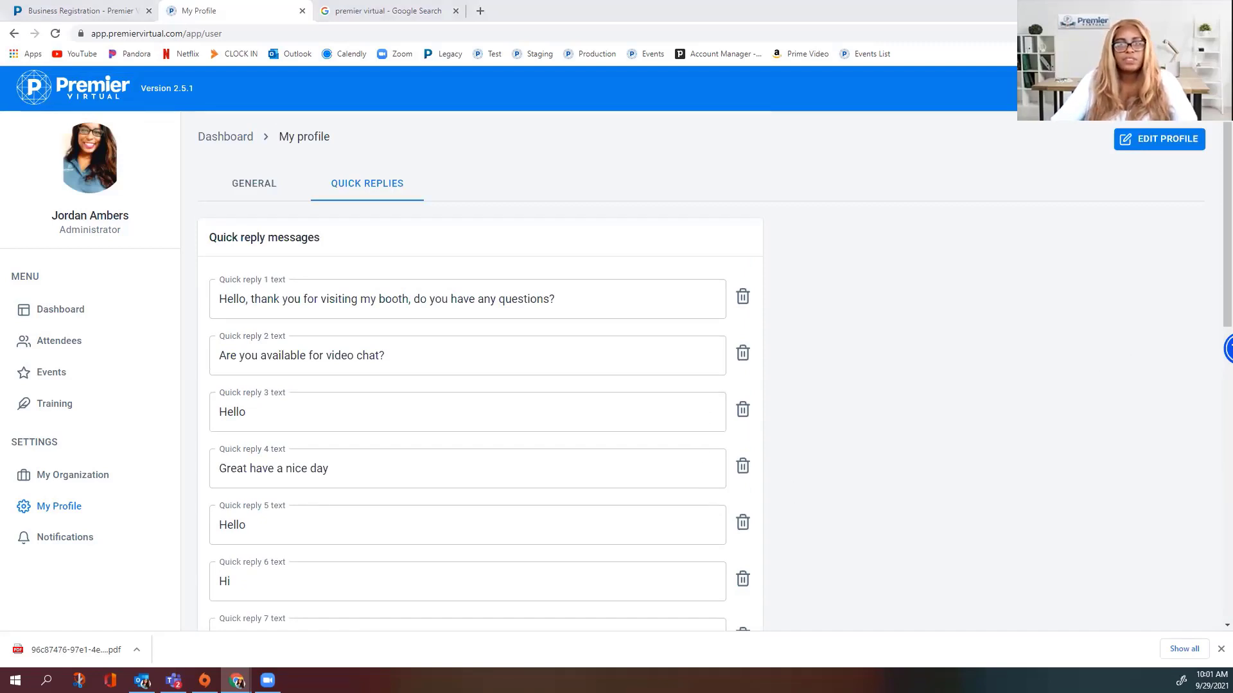
Show the event-based and system notification settings and close the browser's downloads bar
{"action": "left_click", "coordinate": [70, 541]}
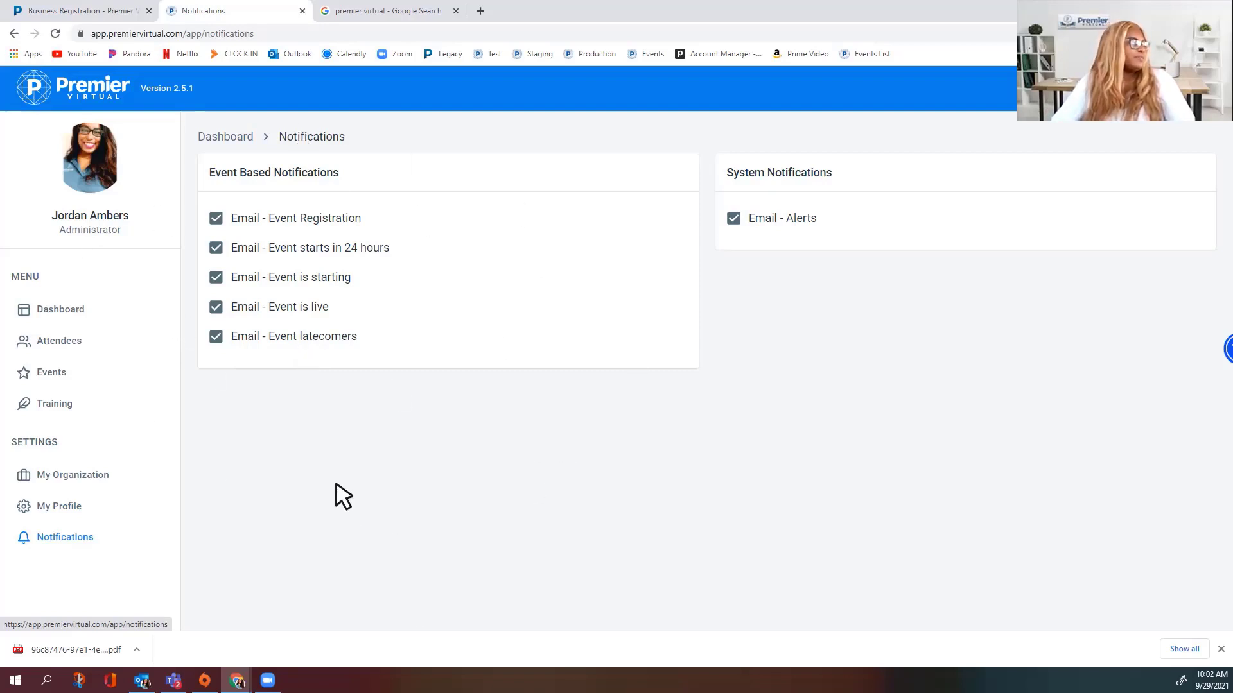
{"action": "left_click", "coordinate": [1220, 648]}
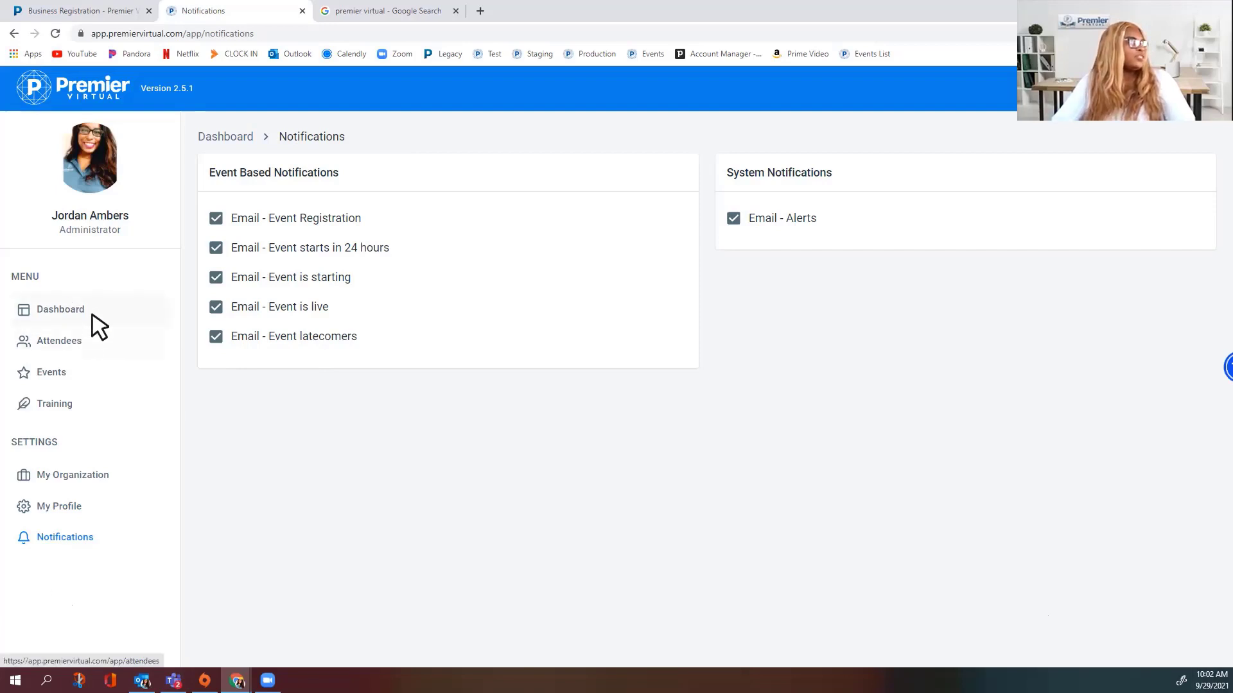
Return to the dashboard, access the booth for the NC TECH Fall Tech Job Expo and show its active visitors
{"action": "left_click", "coordinate": [72, 315]}
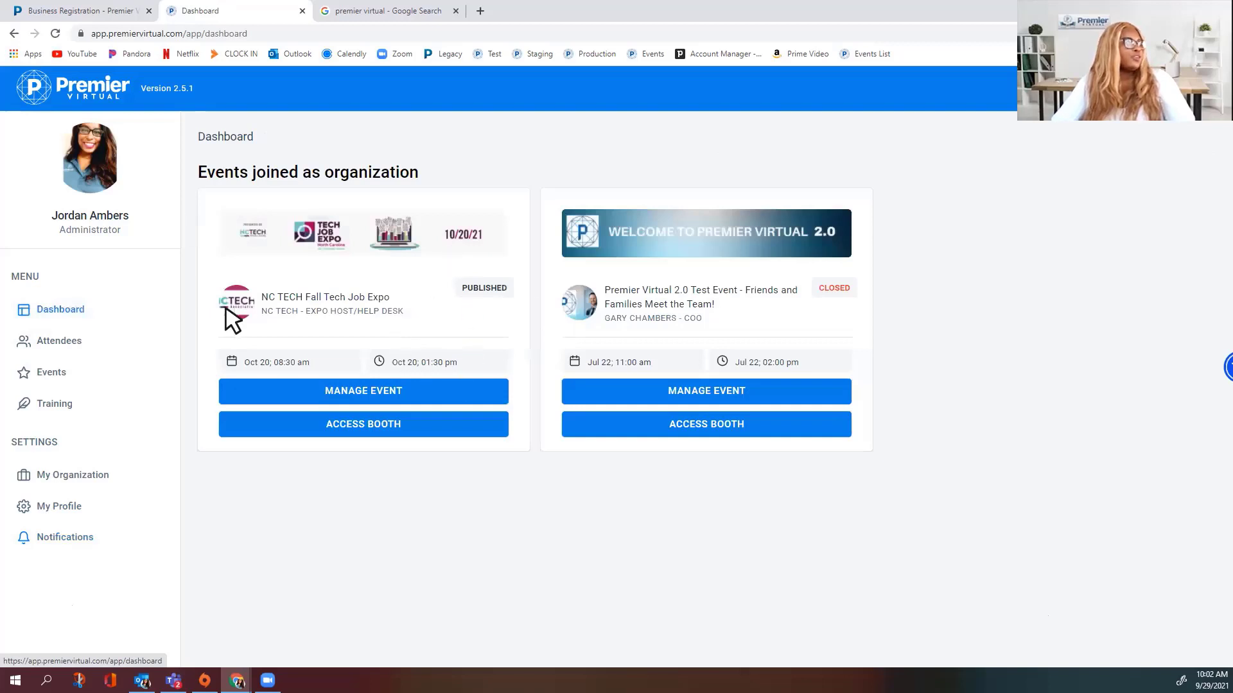
{"action": "left_click", "coordinate": [407, 420]}
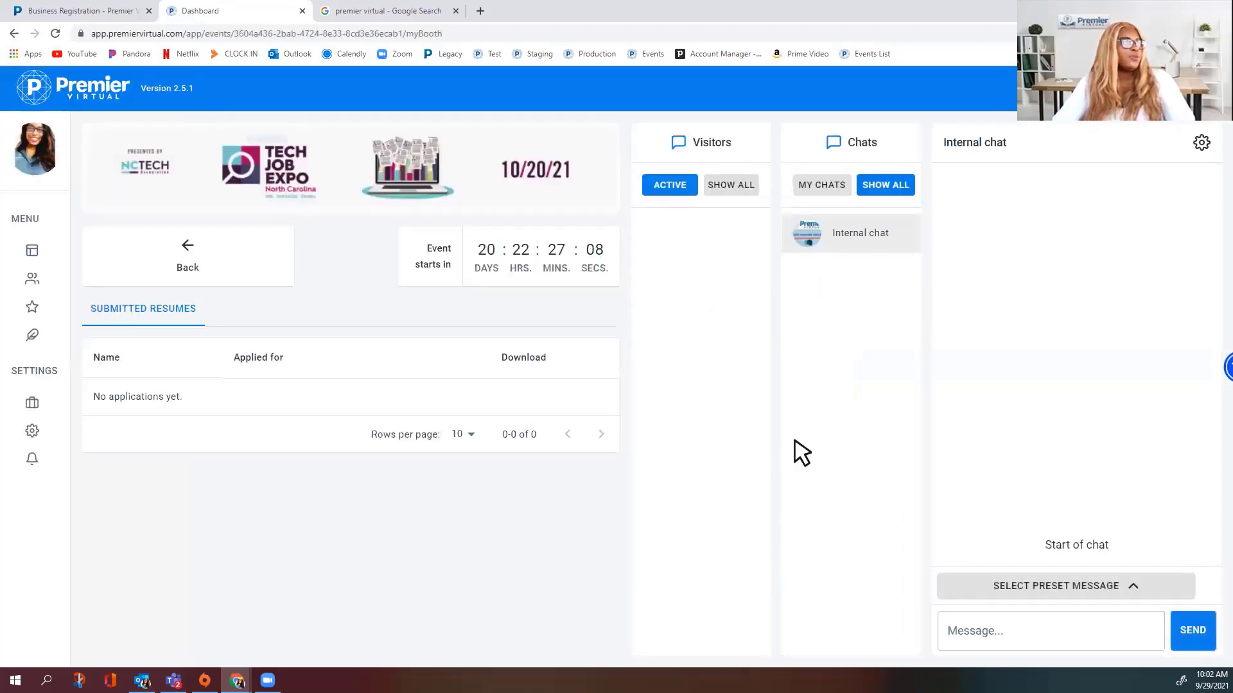
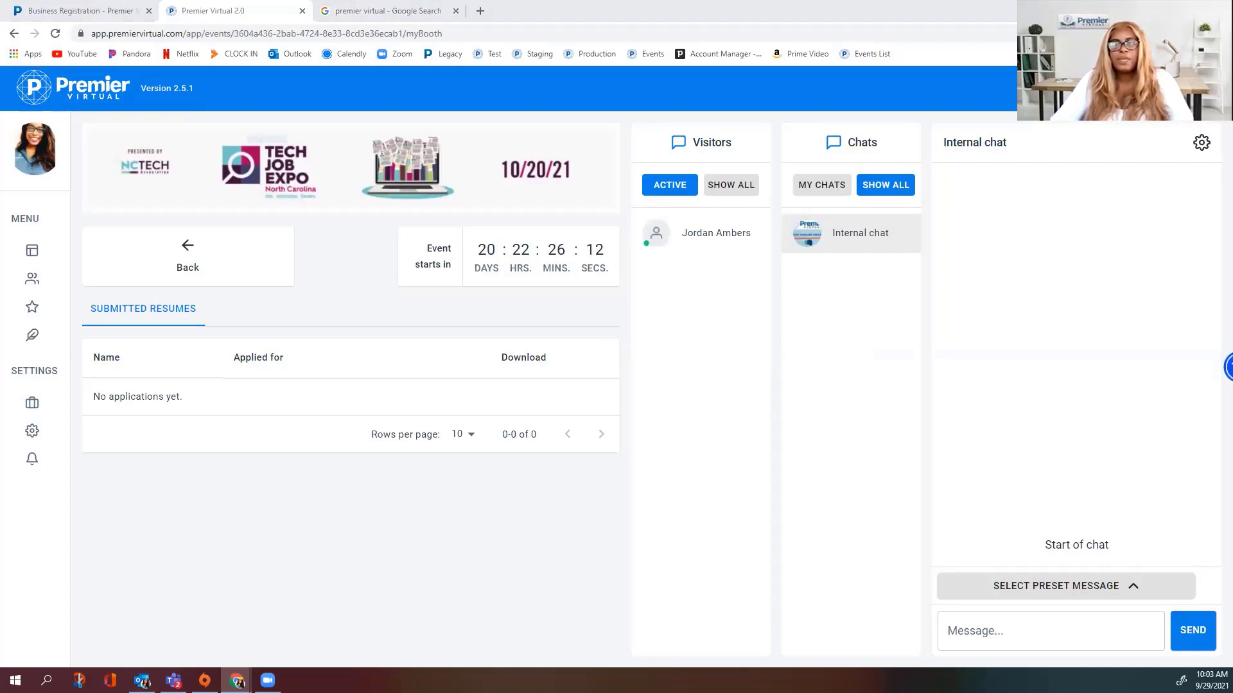
{"action": "left_click", "coordinate": [693, 188]}
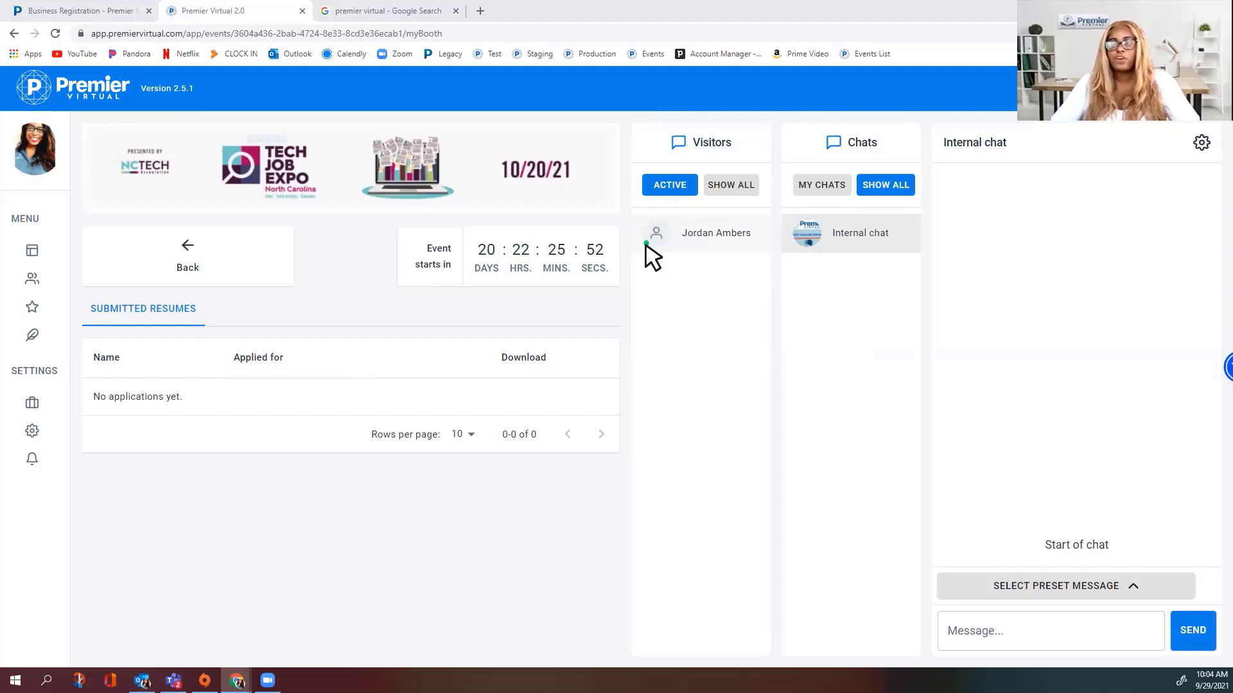
Show all booth visitors, open the listed visitor's chat and send the preset message "Hello, thank you for visiting my booth, do you have any questions?"
{"action": "left_click", "coordinate": [732, 190]}
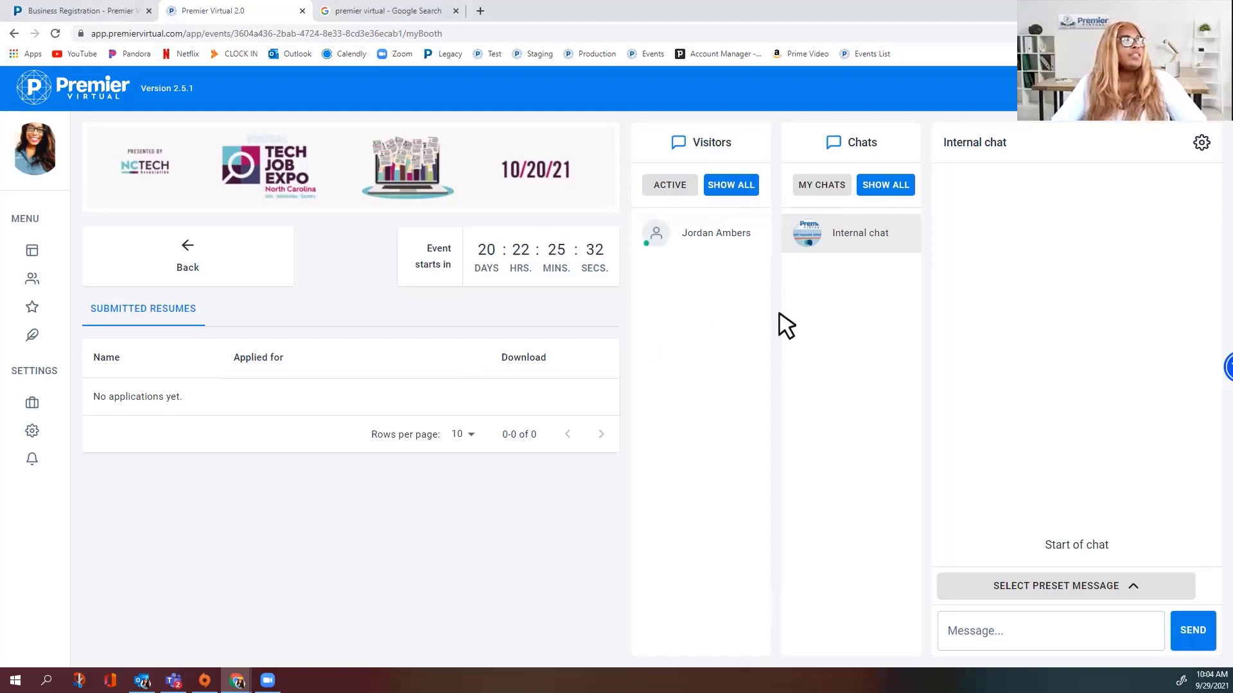
{"action": "left_click", "coordinate": [695, 243]}
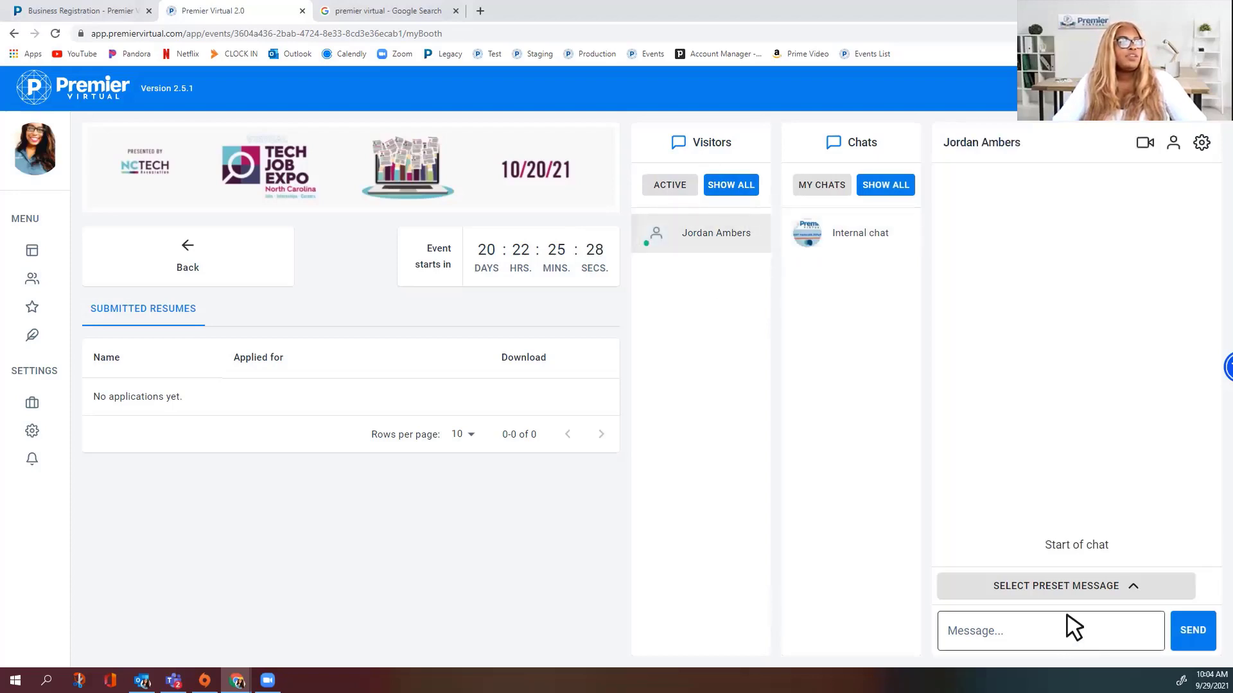
{"action": "left_click", "coordinate": [1052, 639]}
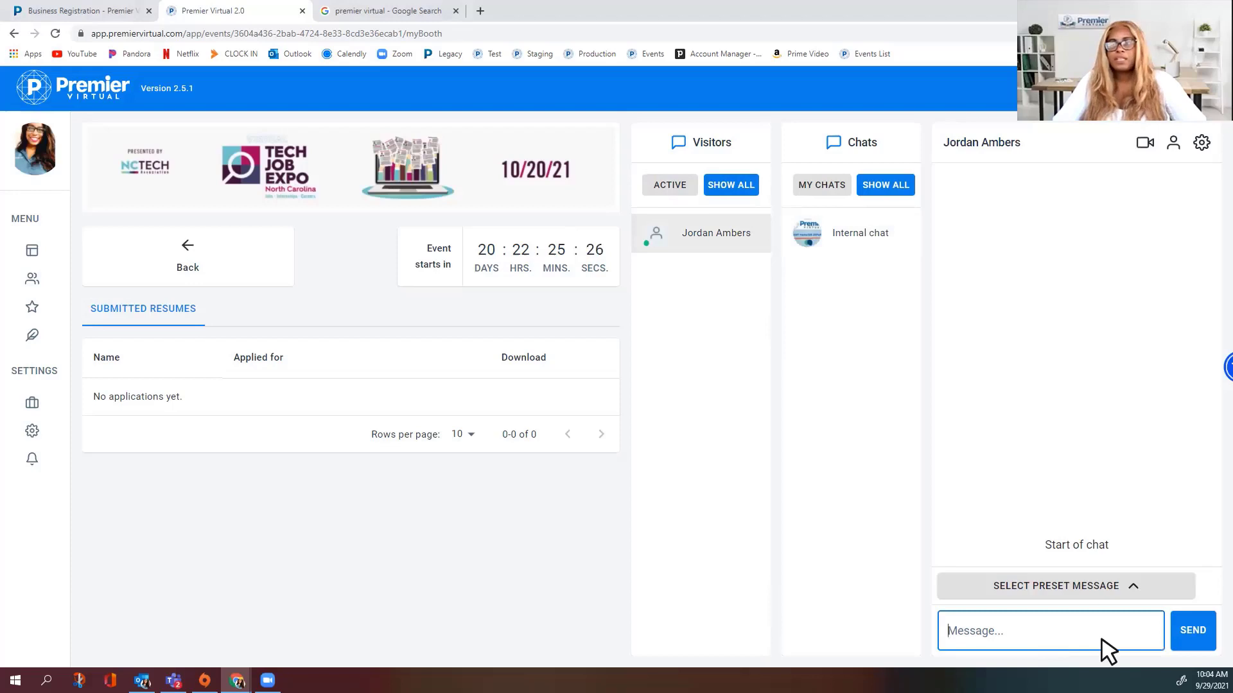
{"action": "left_click", "coordinate": [1064, 587]}
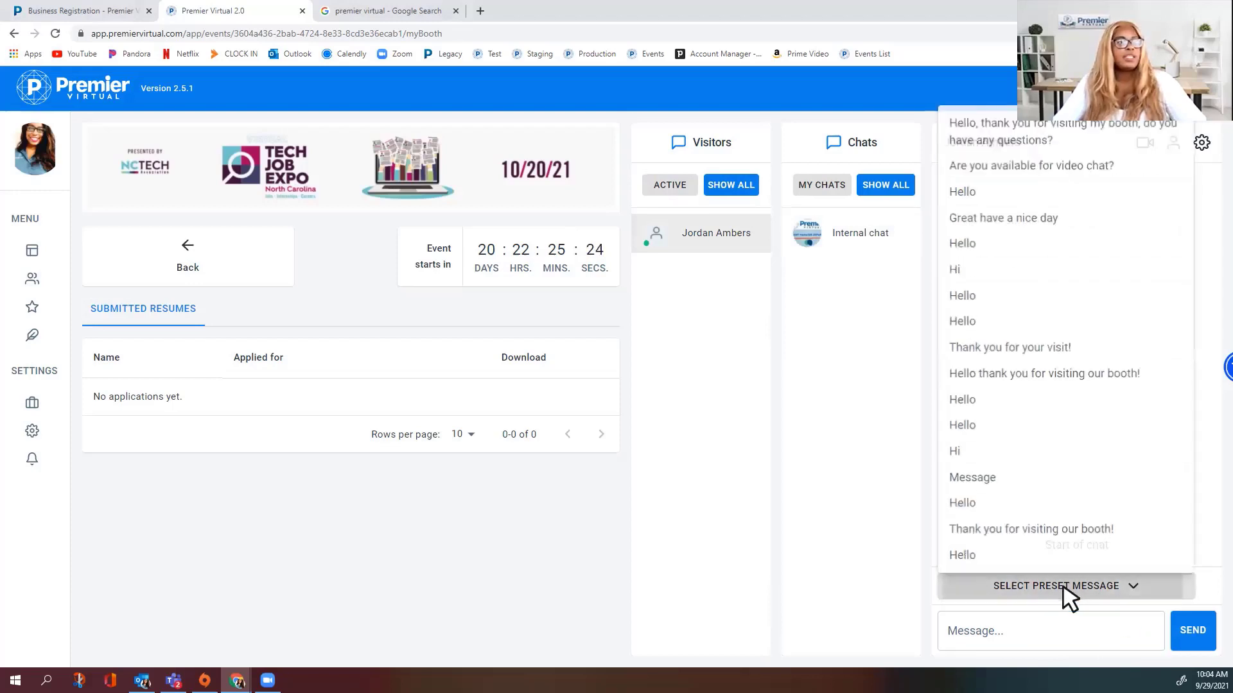
{"action": "left_click", "coordinate": [1001, 136]}
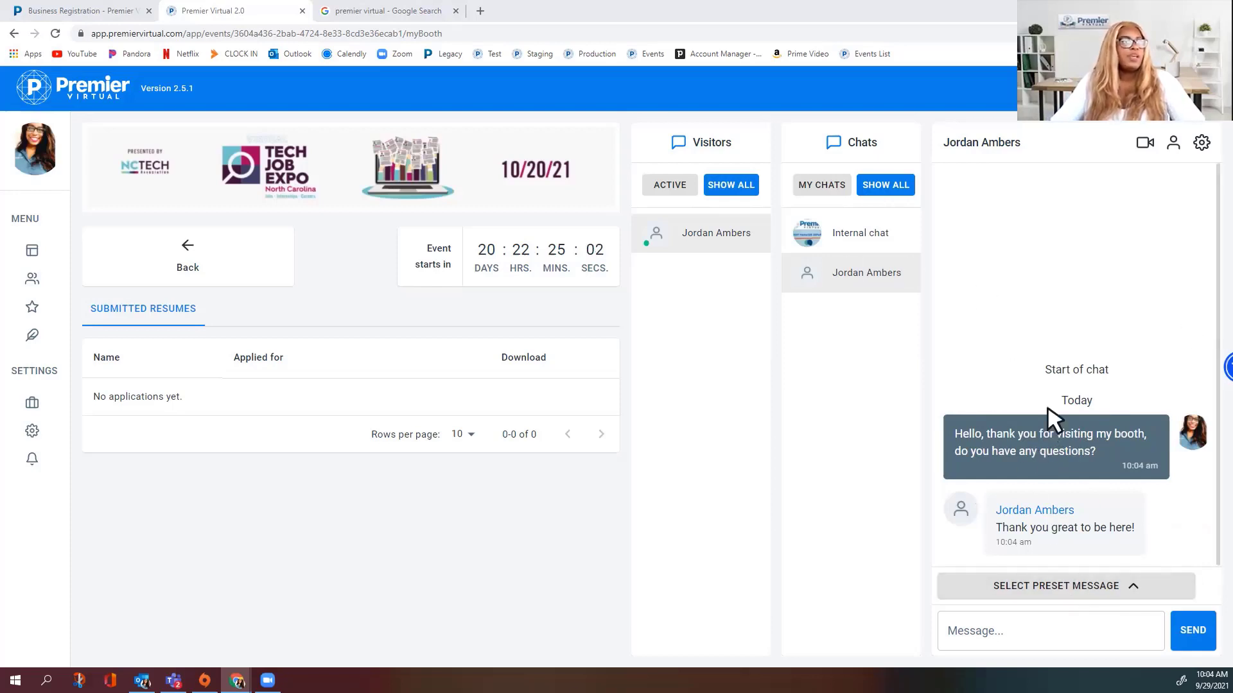
Open the visitor's profile from the chat, look through the resumes and experience, and return to the general information
{"action": "left_click", "coordinate": [1174, 145]}
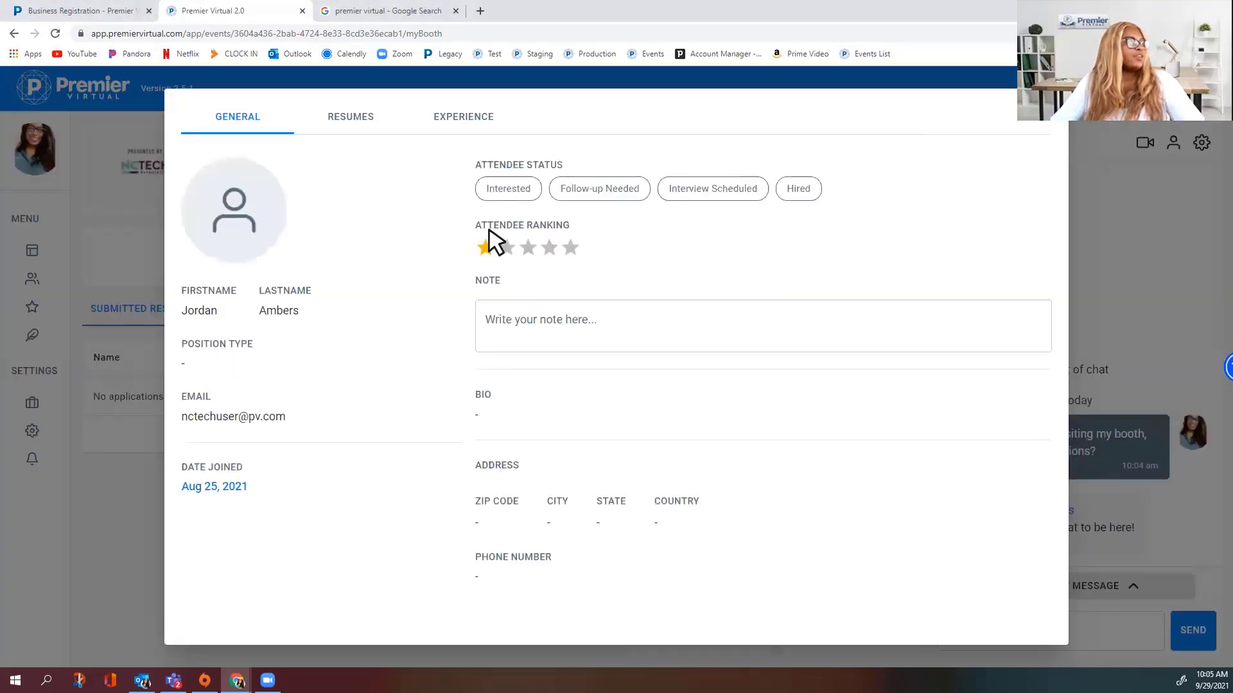
{"action": "left_click", "coordinate": [356, 123]}
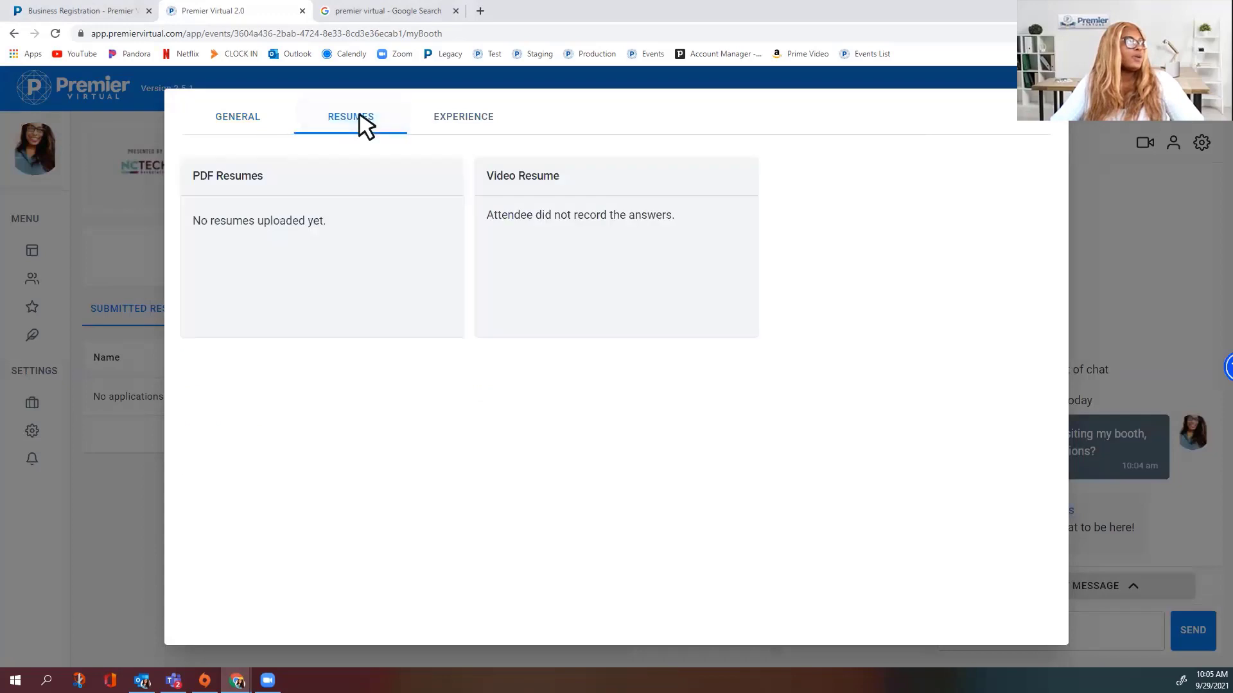
{"action": "left_click", "coordinate": [464, 122]}
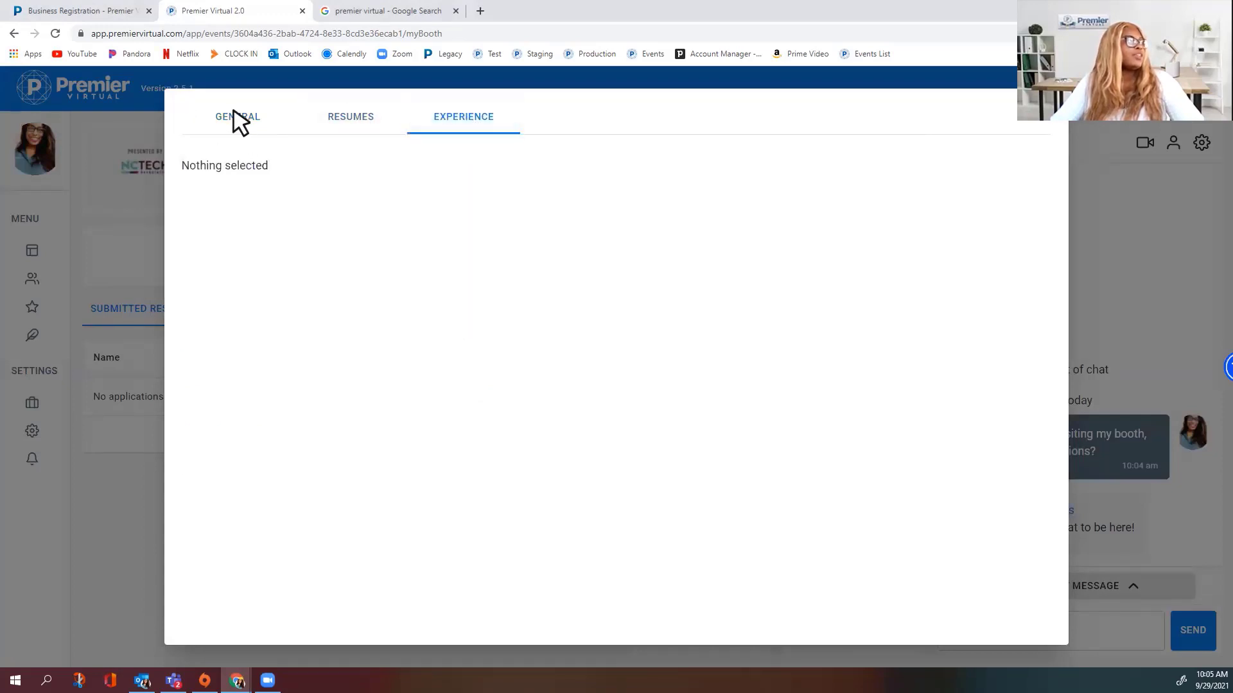
{"action": "left_click", "coordinate": [244, 130]}
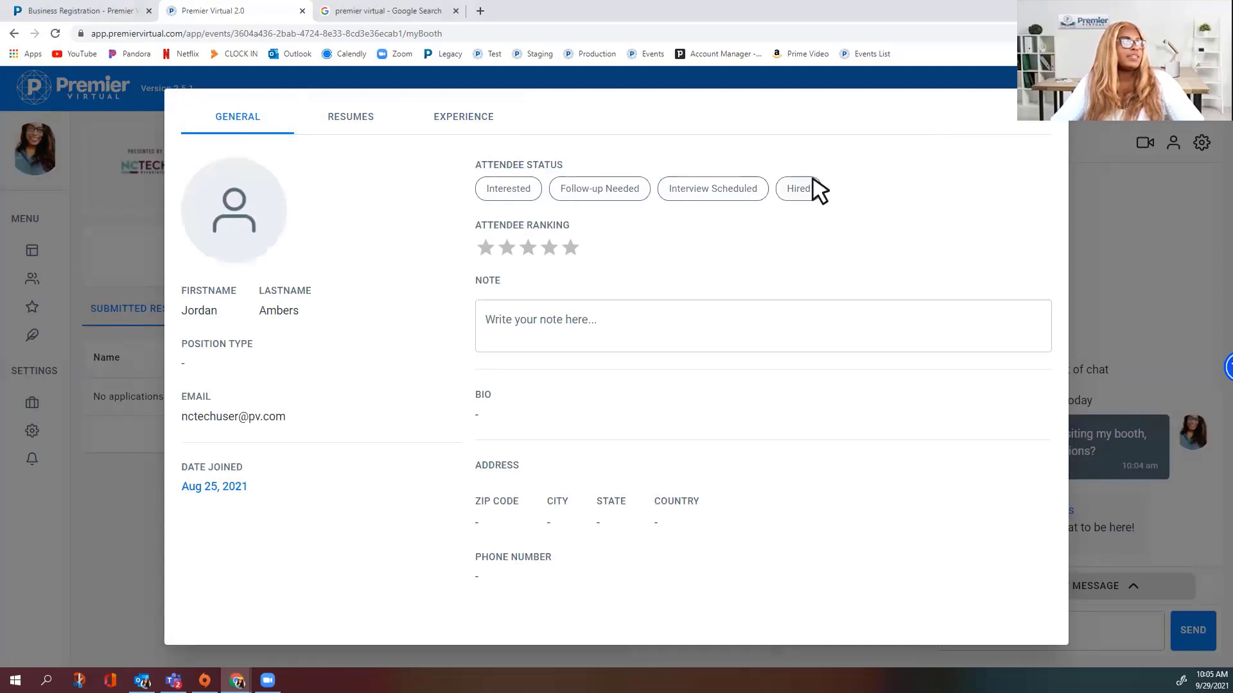
Try the attendee statuses from Interested through Hired, the star ranking and the note field, and close the profile without saving
{"action": "left_click", "coordinate": [519, 190]}
{"action": "left_click", "coordinate": [634, 190]}
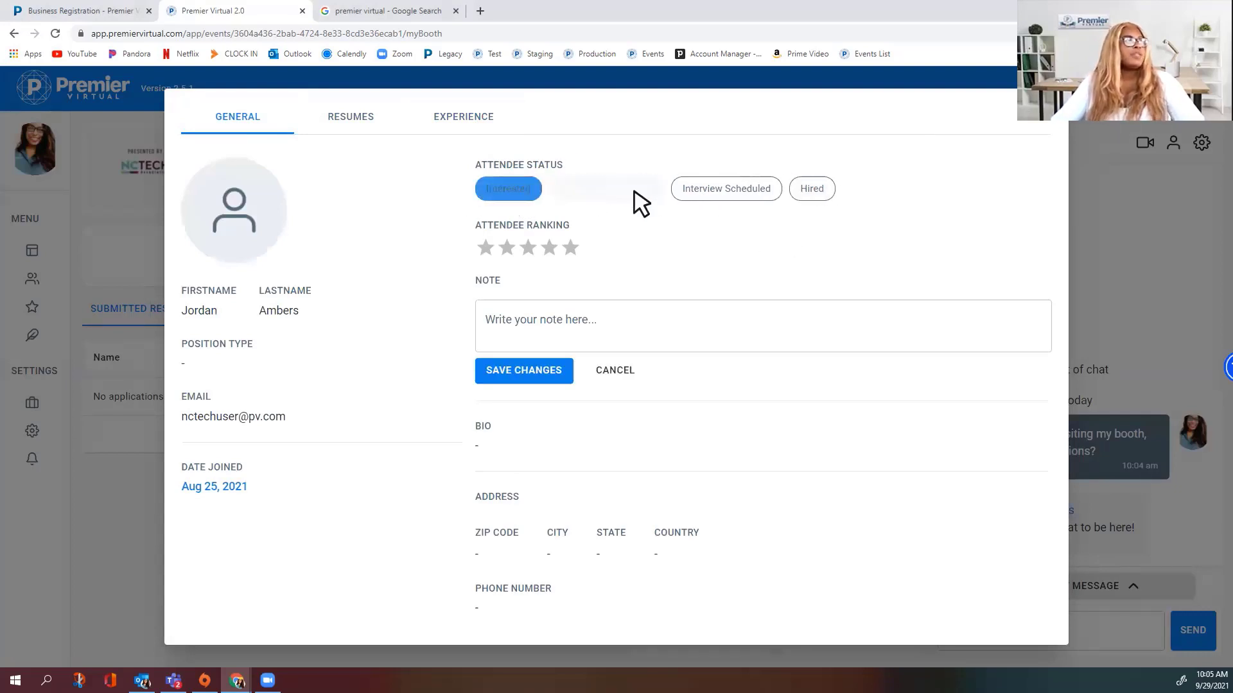
{"action": "left_click", "coordinate": [732, 194]}
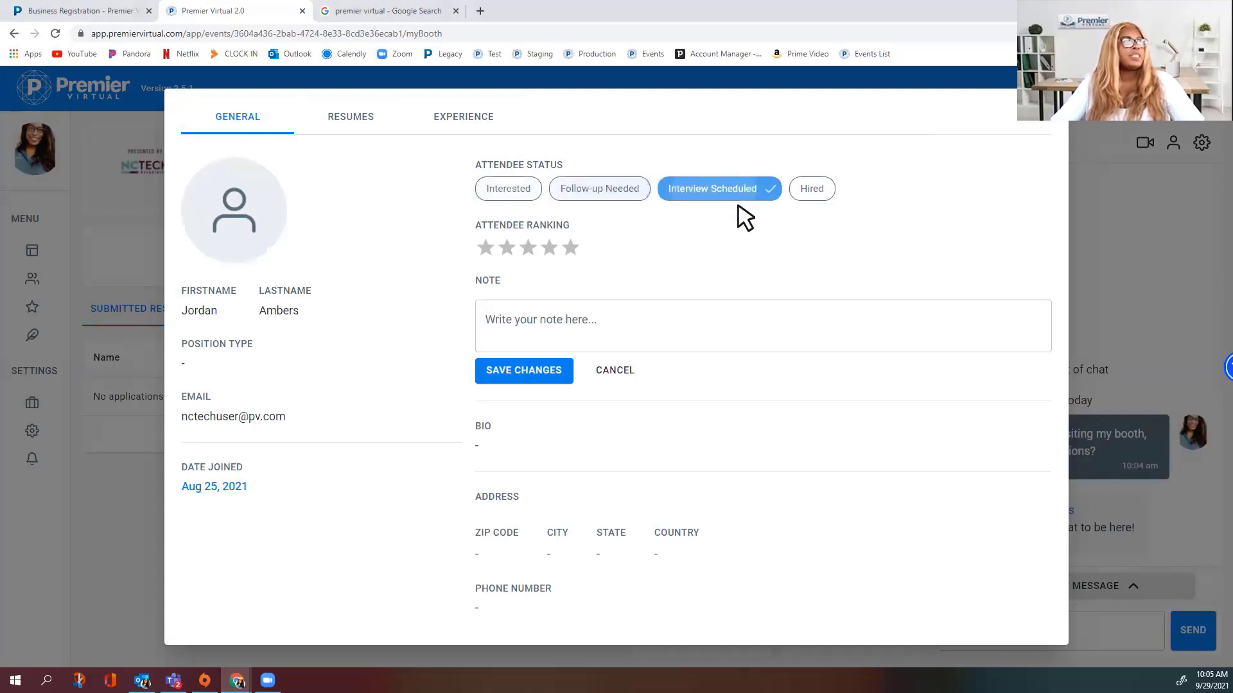
{"action": "left_click", "coordinate": [816, 190]}
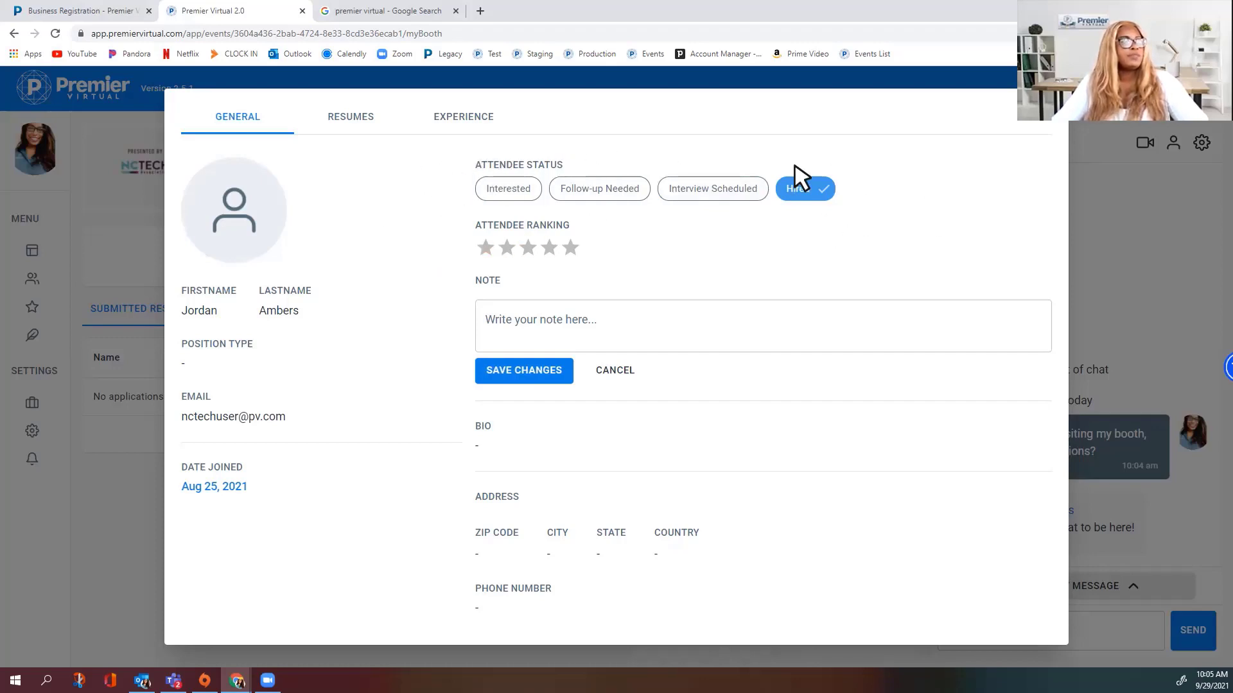
{"action": "left_click", "coordinate": [571, 249]}
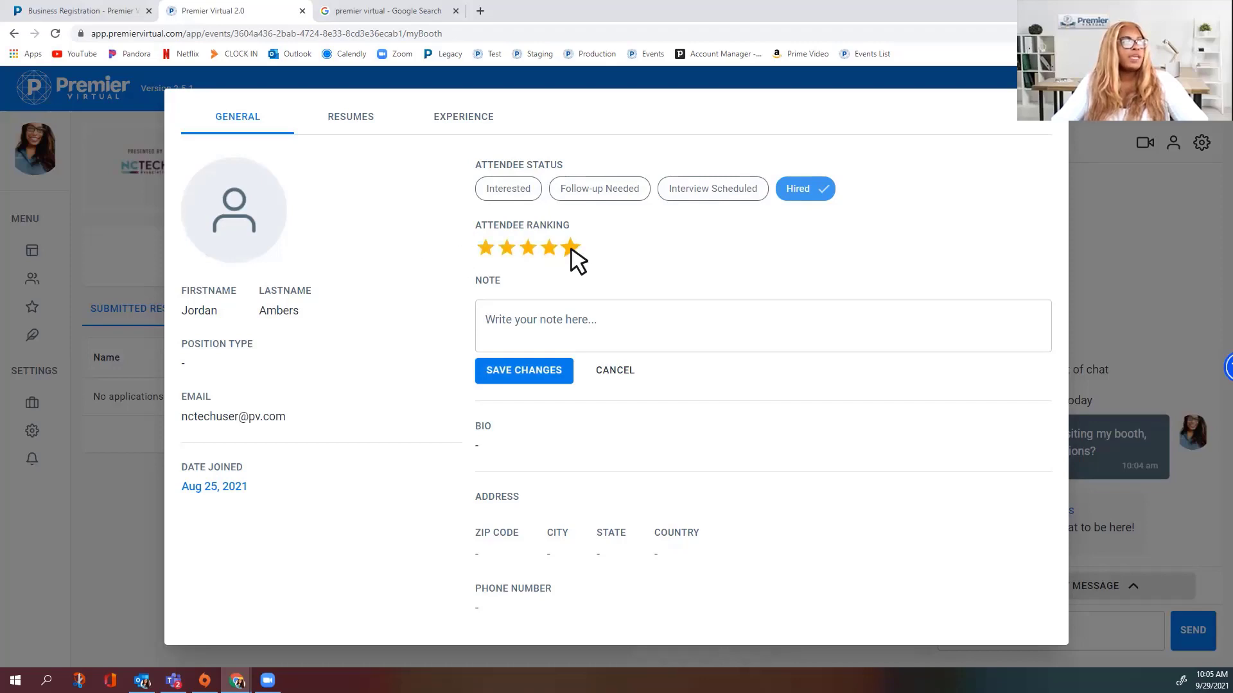
{"action": "left_click", "coordinate": [533, 256]}
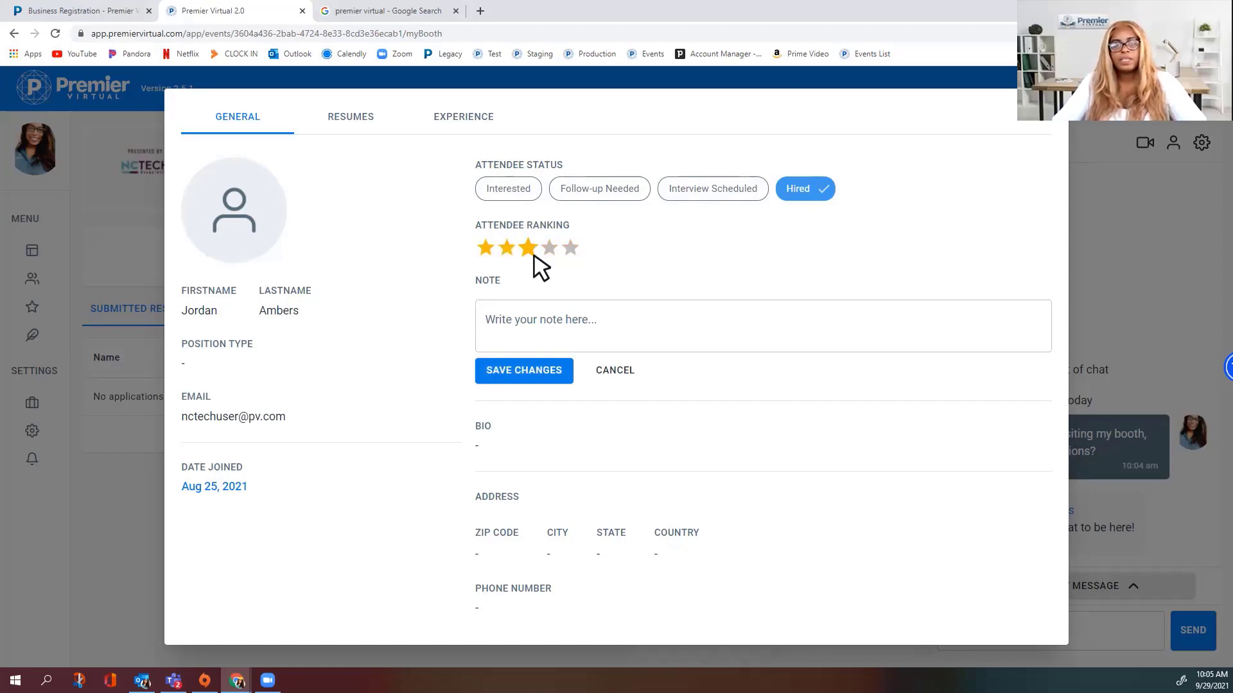
{"action": "left_click", "coordinate": [584, 316]}
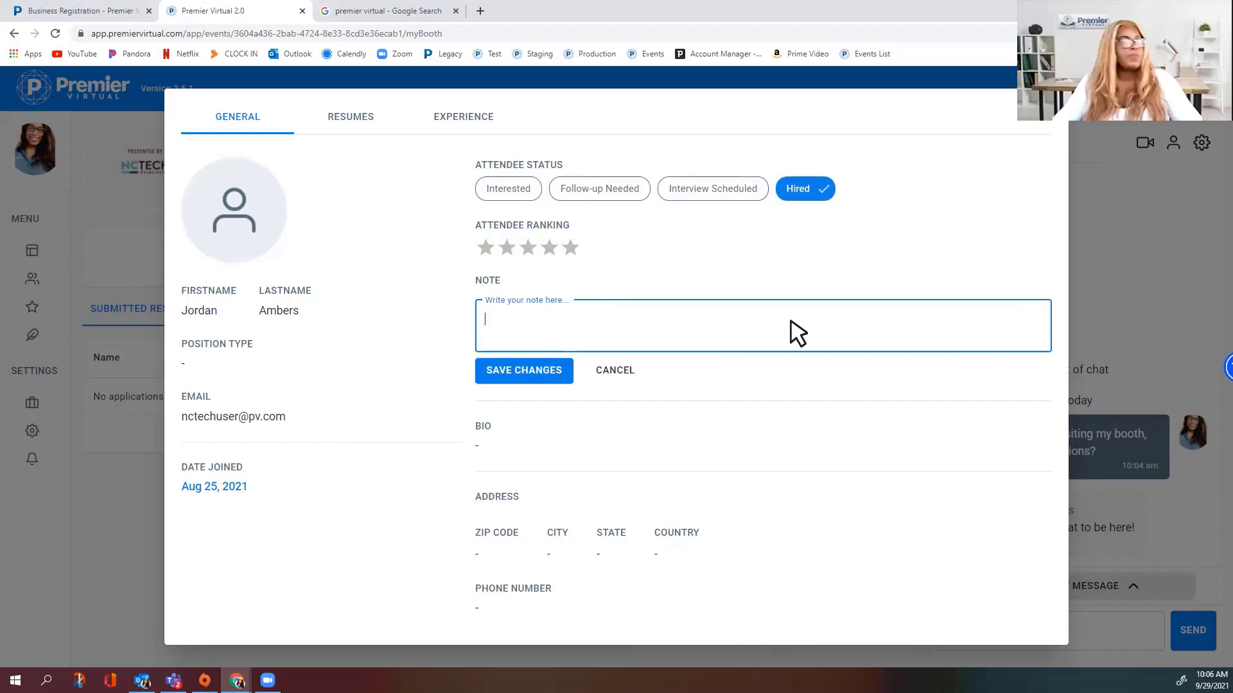
{"action": "left_click", "coordinate": [1069, 133]}
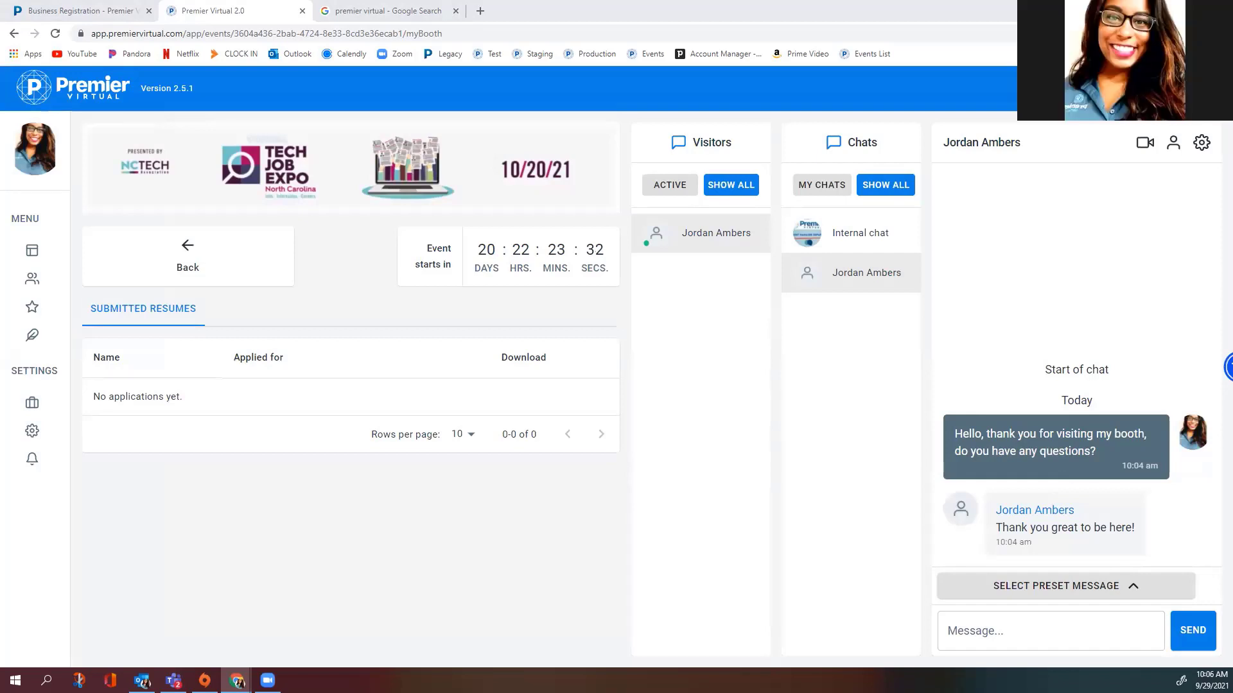
Send the visitor the preset message "Are you available for video chat?" and start a video call with them
{"action": "left_click", "coordinate": [1087, 587]}
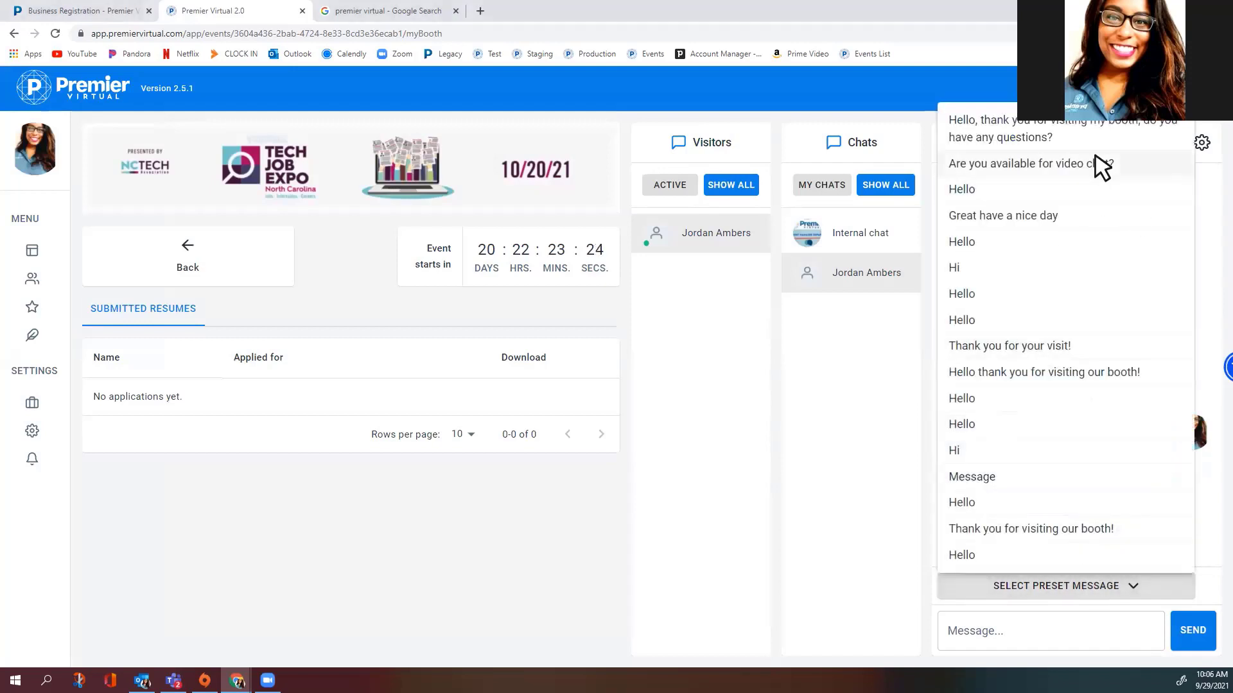
{"action": "left_click", "coordinate": [1097, 162]}
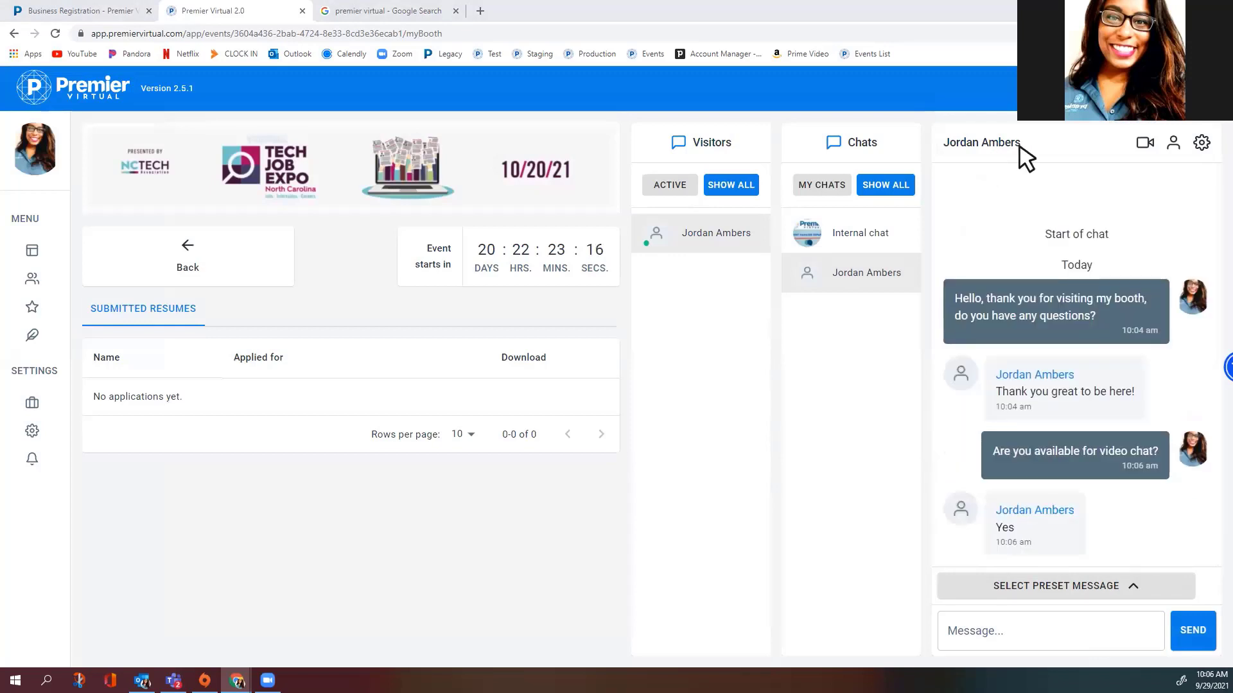
{"action": "left_click", "coordinate": [1140, 152]}
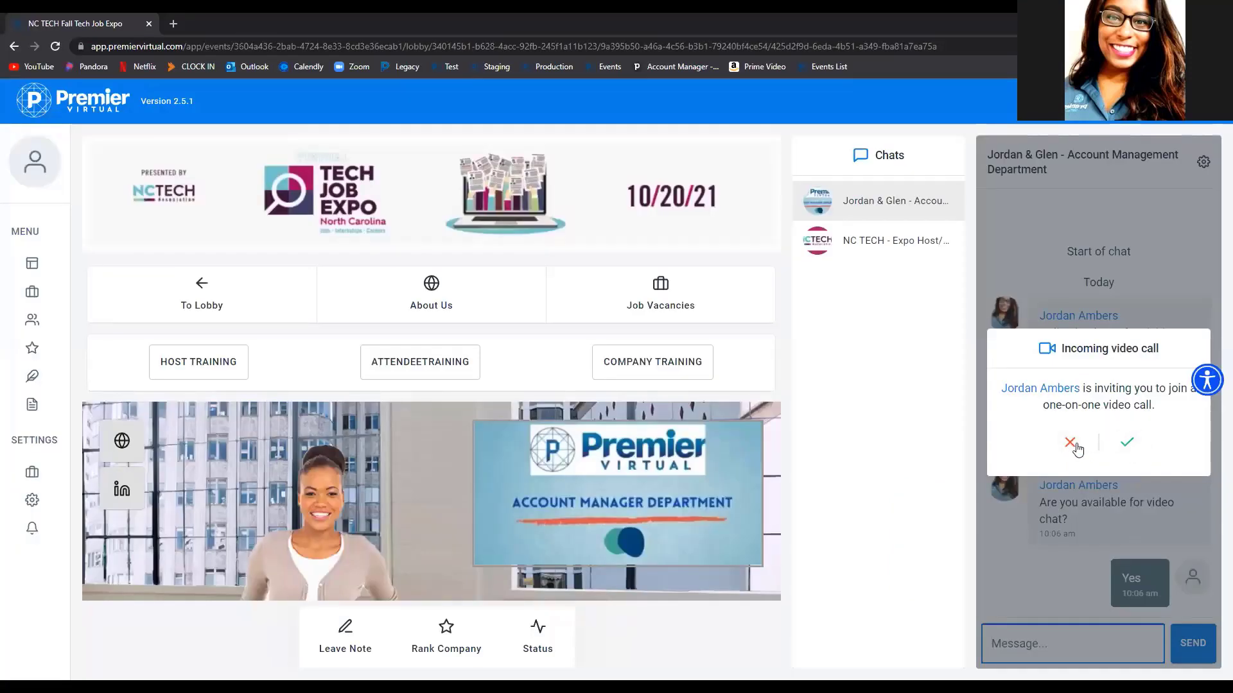
Accept the incoming one-on-one video call on the attendee side, allow microphone and camera use, and end the call
{"action": "left_click", "coordinate": [1121, 448]}
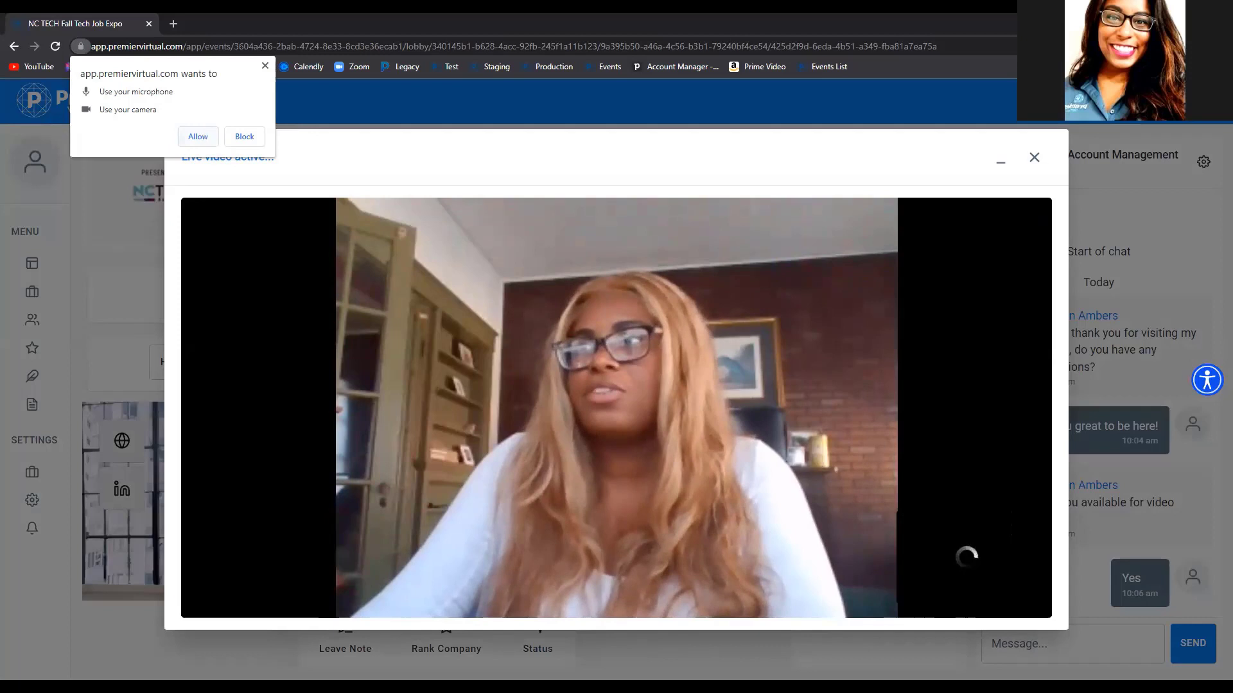
{"action": "left_click", "coordinate": [198, 136]}
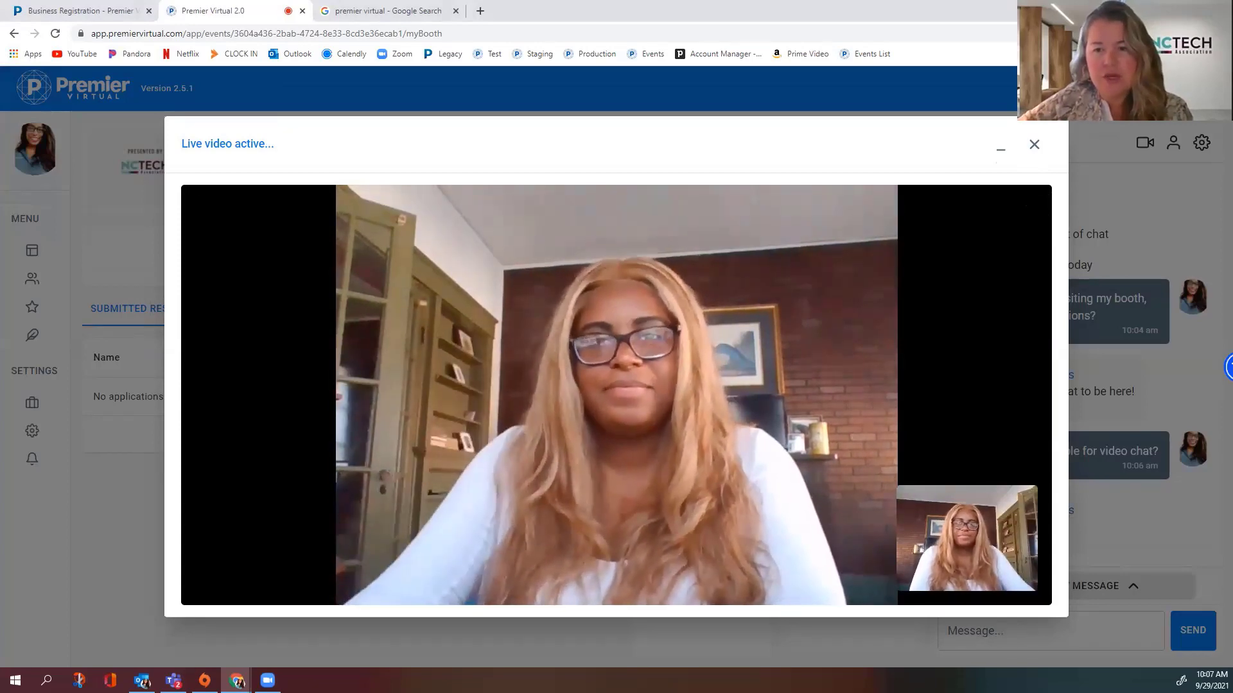
{"action": "left_click", "coordinate": [1041, 150]}
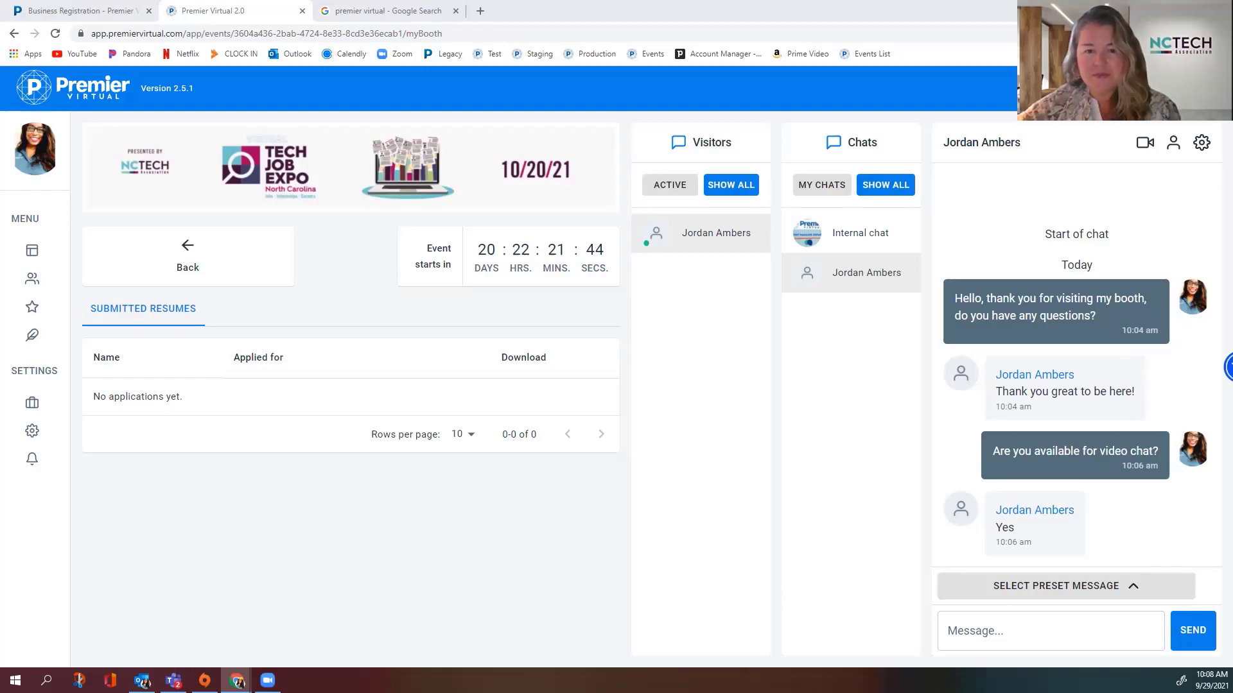
Start the video call with the visitor again and close the live video window
{"action": "left_click", "coordinate": [1145, 143]}
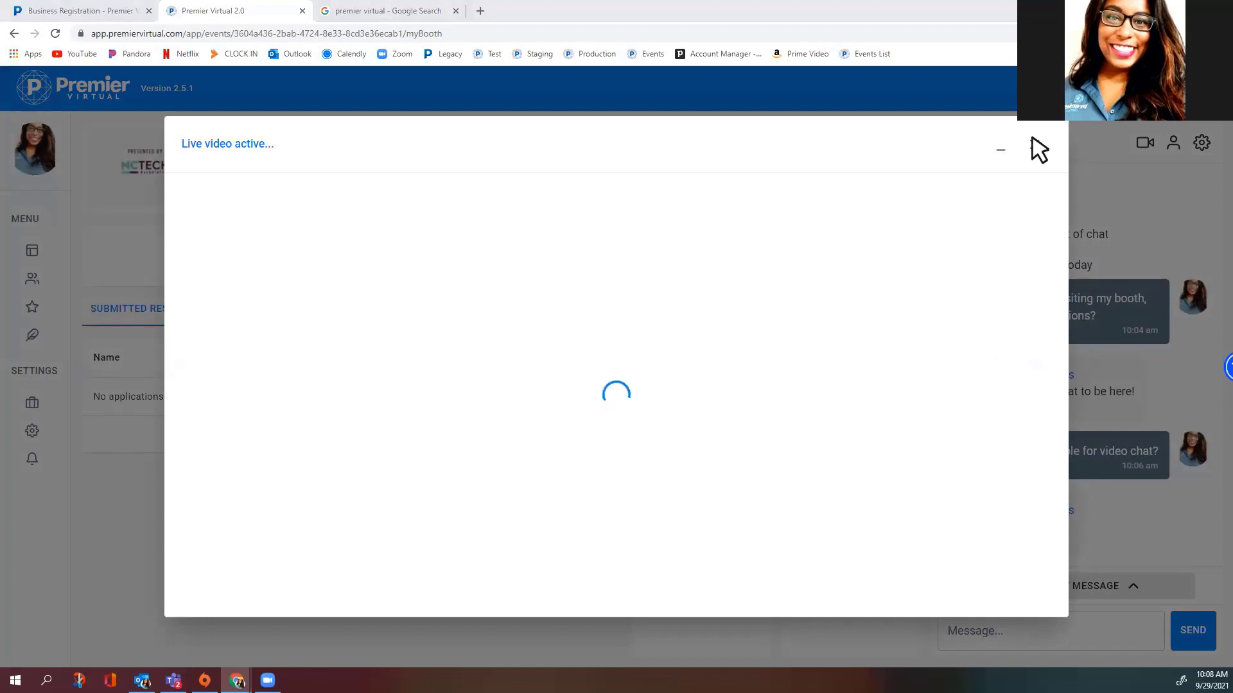
{"action": "left_click", "coordinate": [1146, 142]}
{"action": "left_click", "coordinate": [1143, 145]}
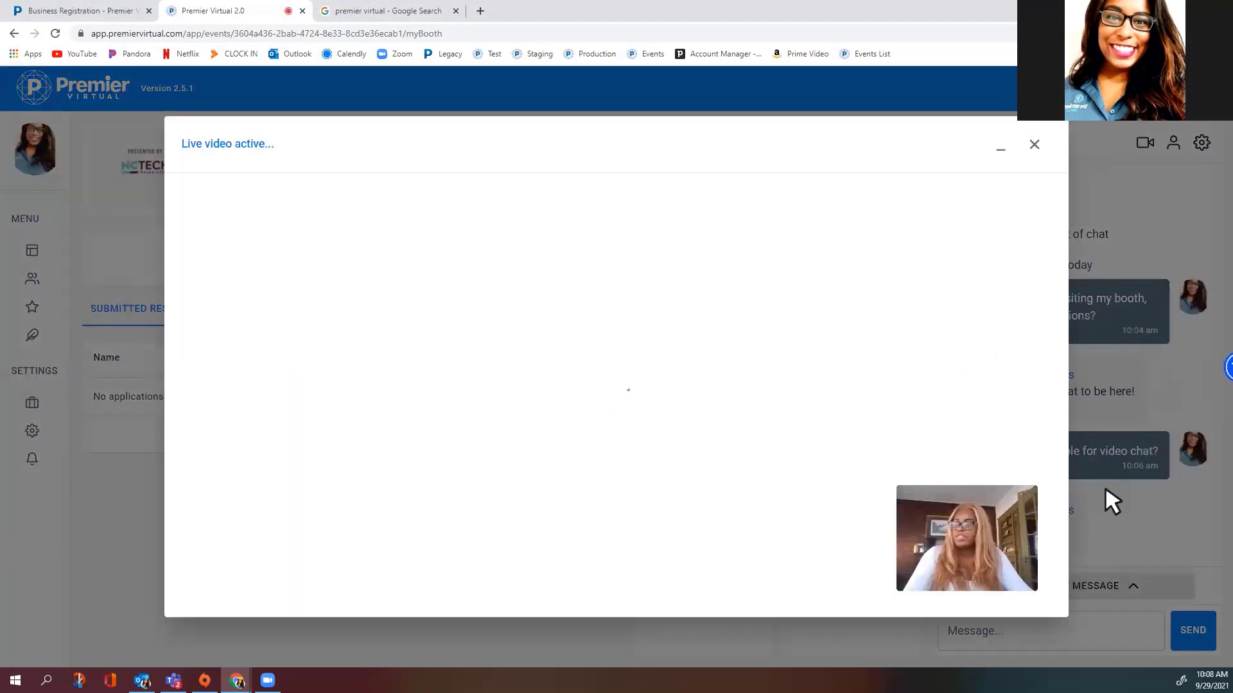
{"action": "left_click", "coordinate": [1033, 145]}
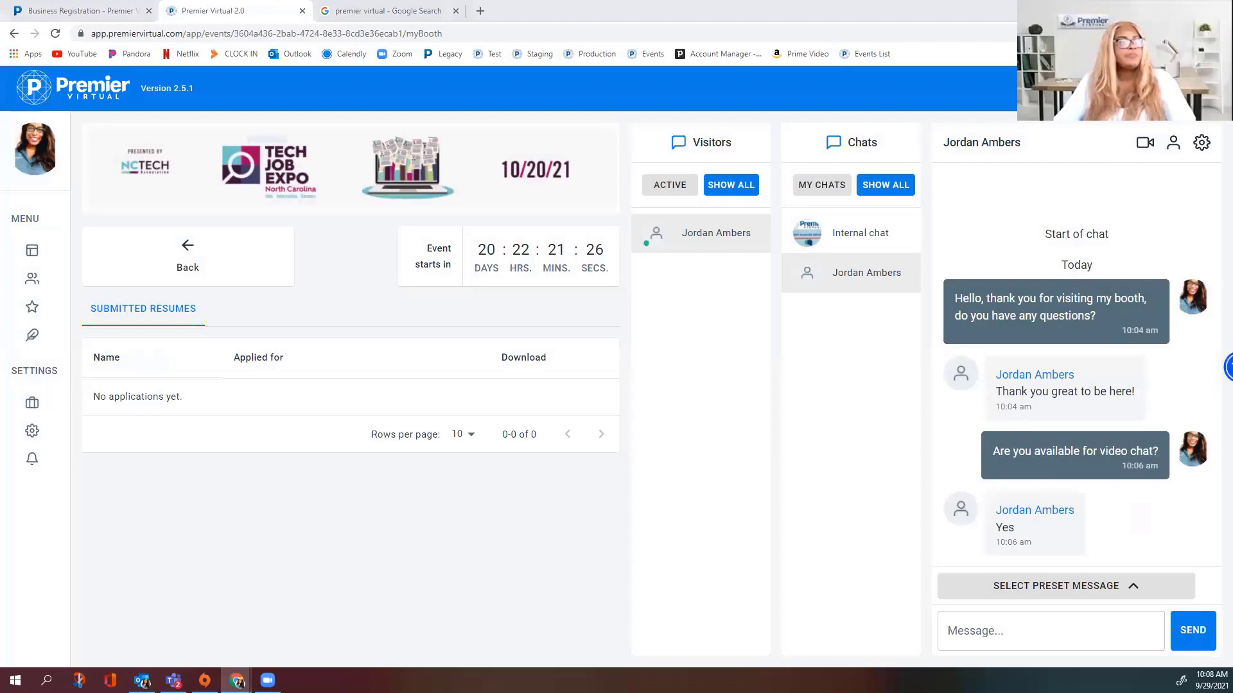
Turn the chat's notification sound off and back on, and close the chat settings
{"action": "left_click", "coordinate": [1201, 142]}
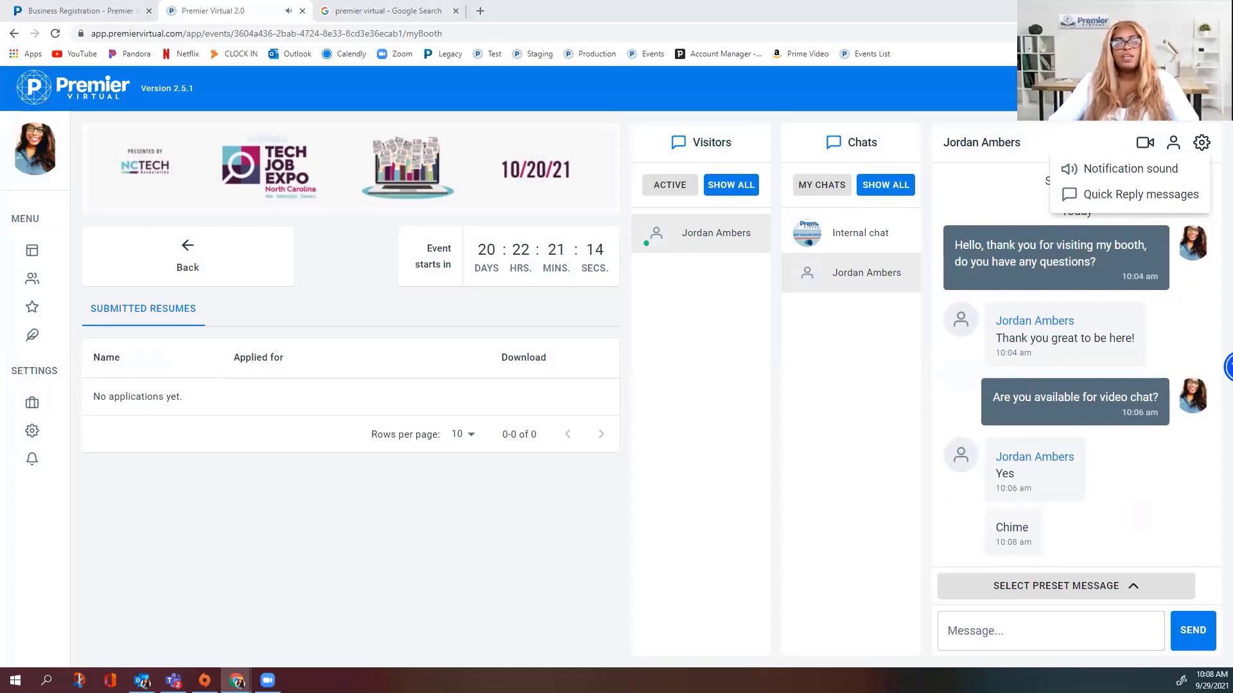
{"action": "left_click", "coordinate": [1071, 169]}
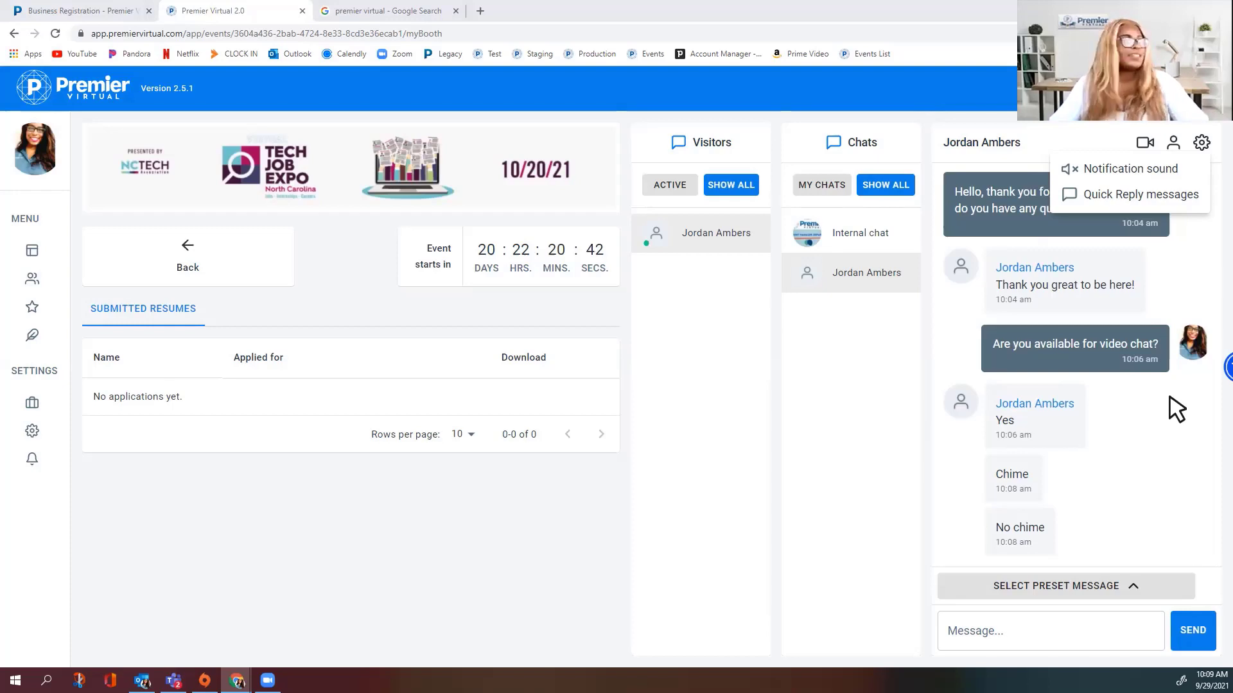
{"action": "left_click", "coordinate": [1092, 169]}
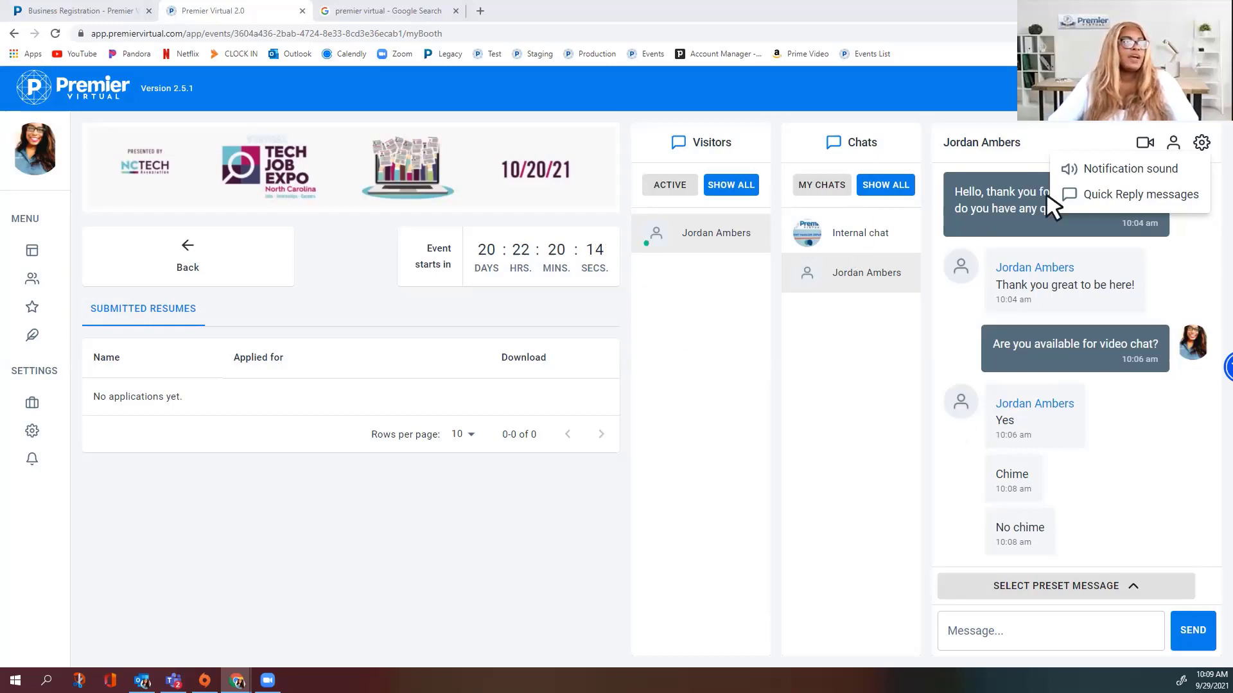
{"action": "left_click", "coordinate": [697, 327]}
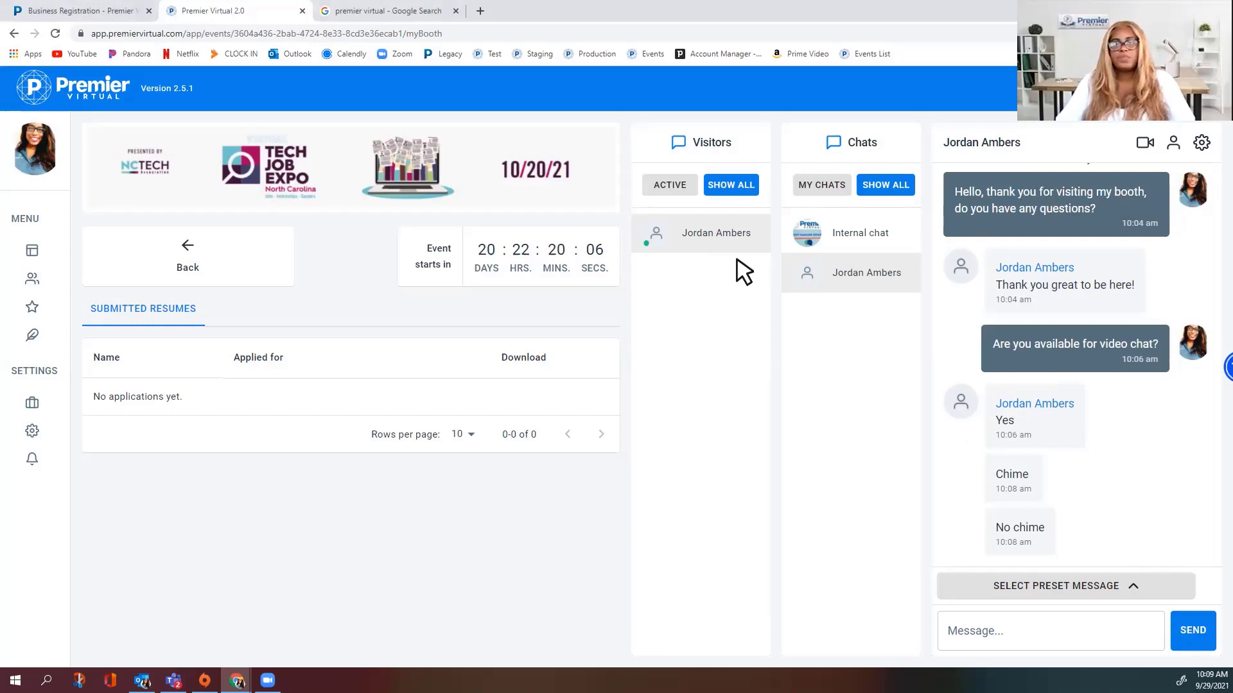
Look back over the conversation with the visitor and open the internal chat at its message field
{"action": "left_click", "coordinate": [872, 278]}
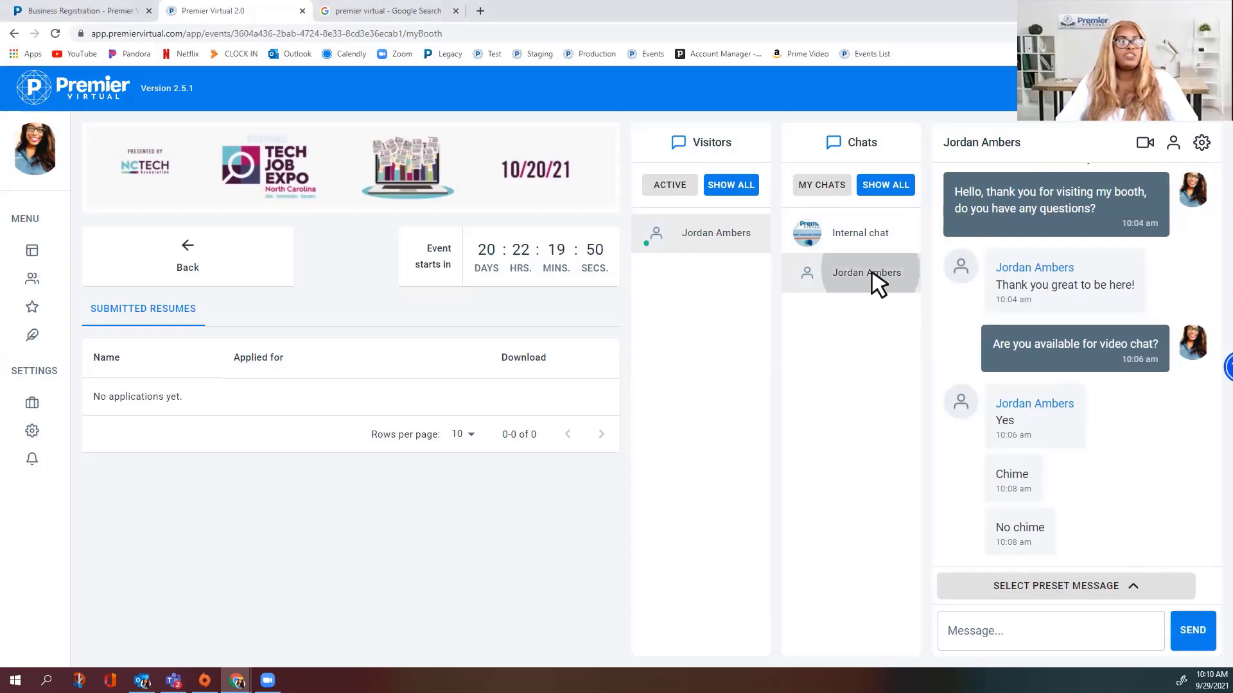
{"action": "scroll", "coordinate": [1073, 302], "scroll_direction": "up", "scroll_amount": 2}
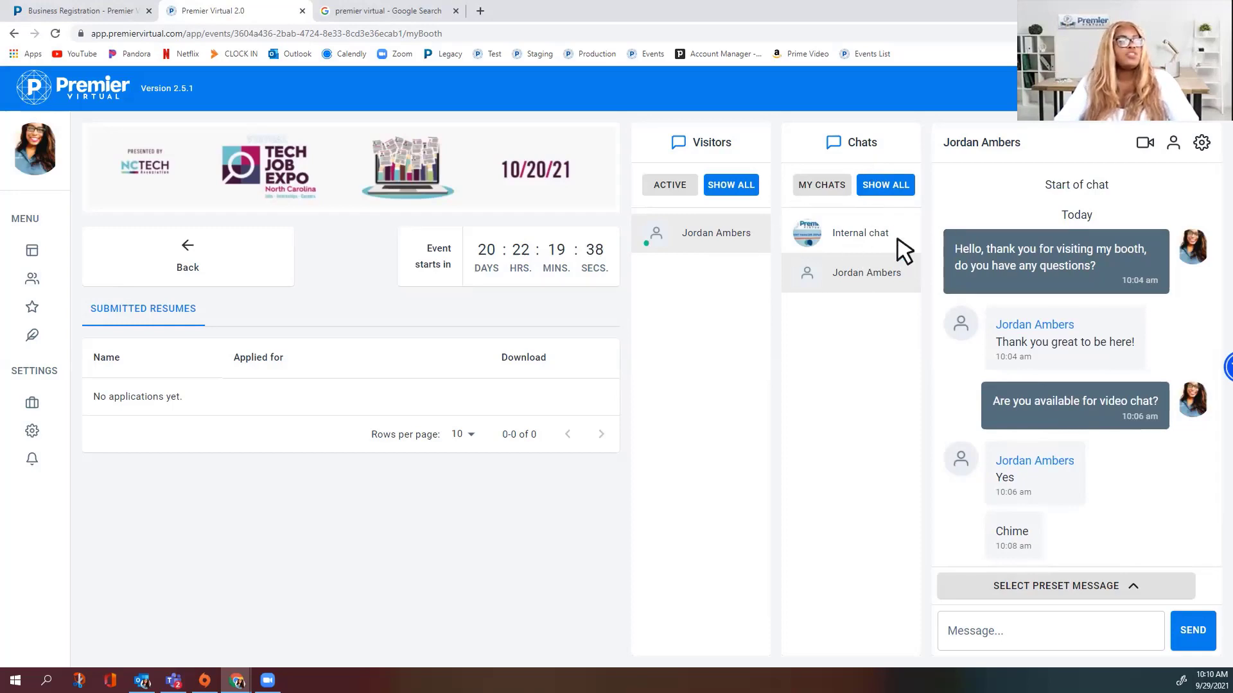
{"action": "left_click", "coordinate": [868, 241]}
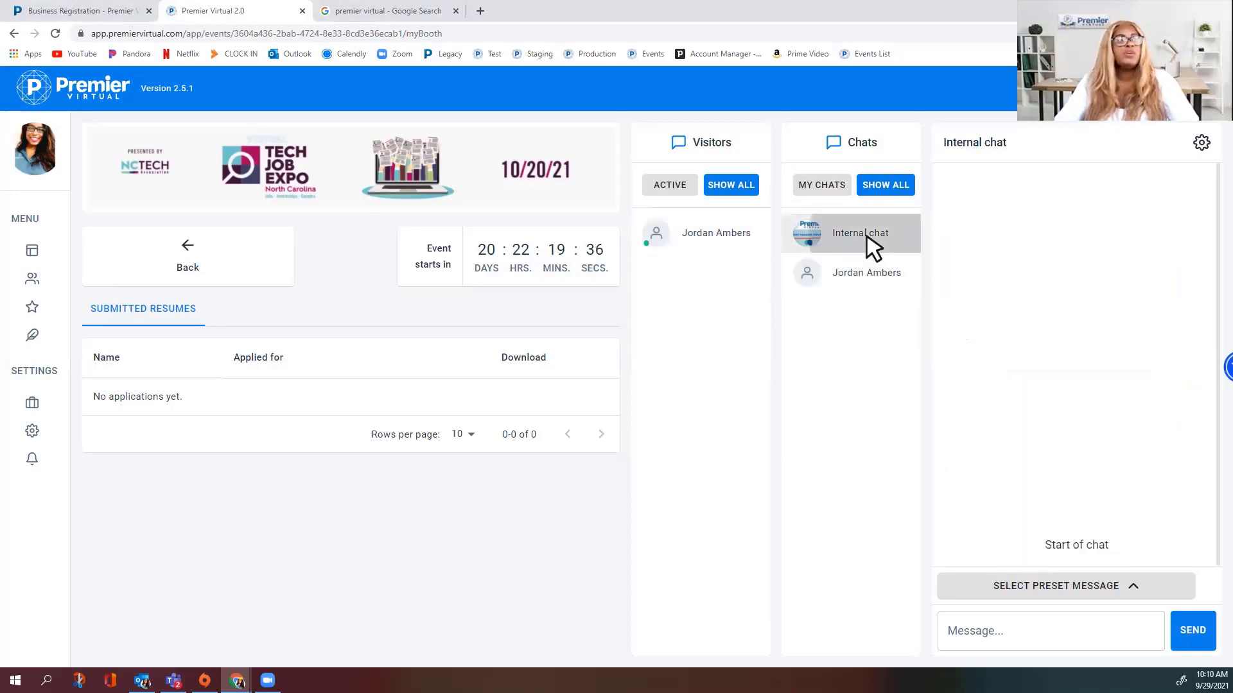
{"action": "left_click", "coordinate": [1107, 622]}
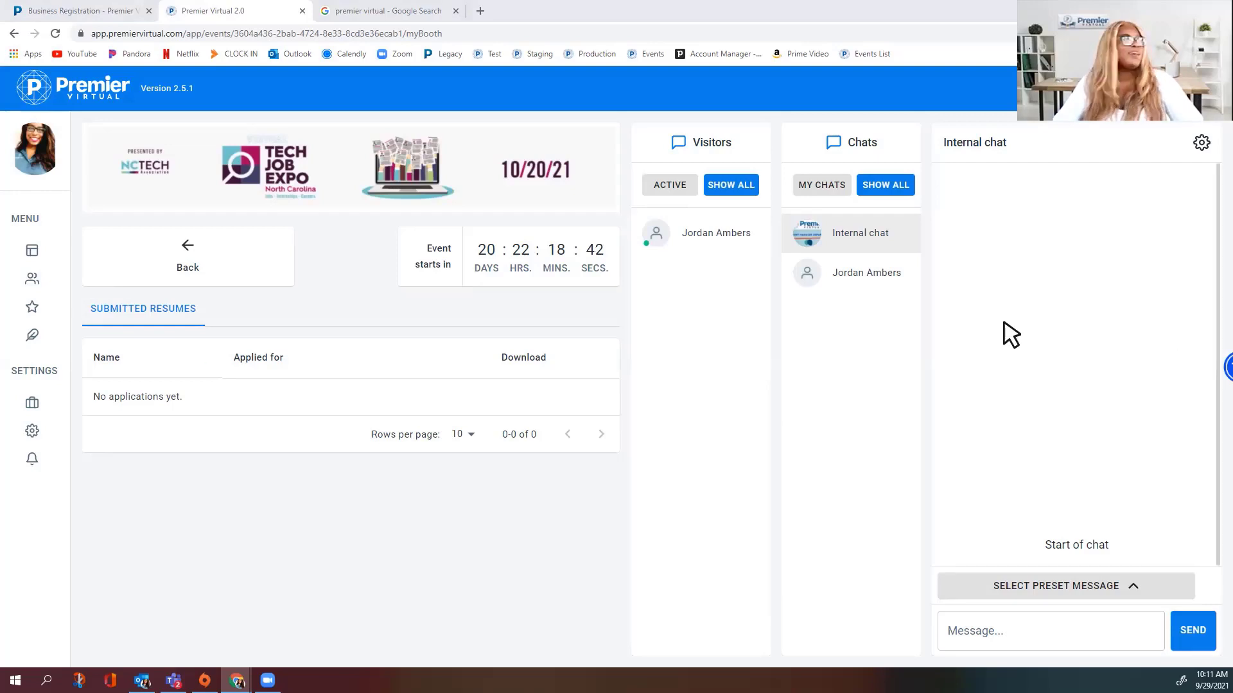
Filter the booth's chat list to My Chats and return it to showing all chats
{"action": "left_click", "coordinate": [828, 188]}
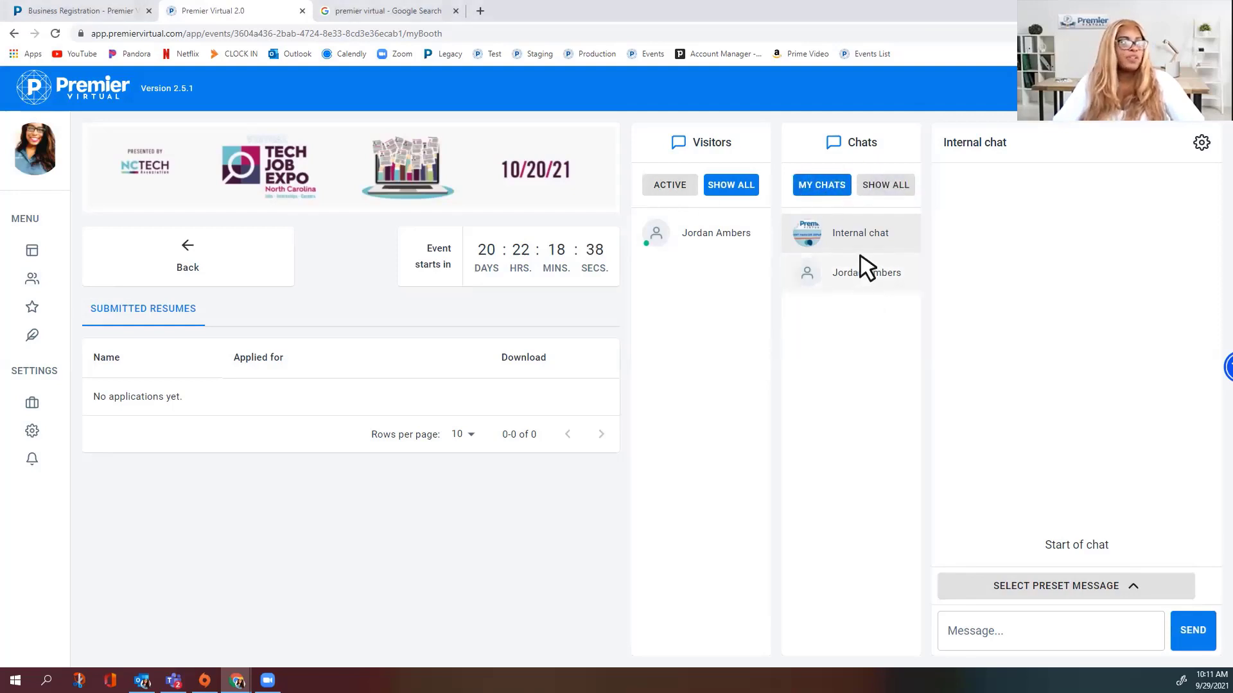
{"action": "left_click", "coordinate": [894, 193]}
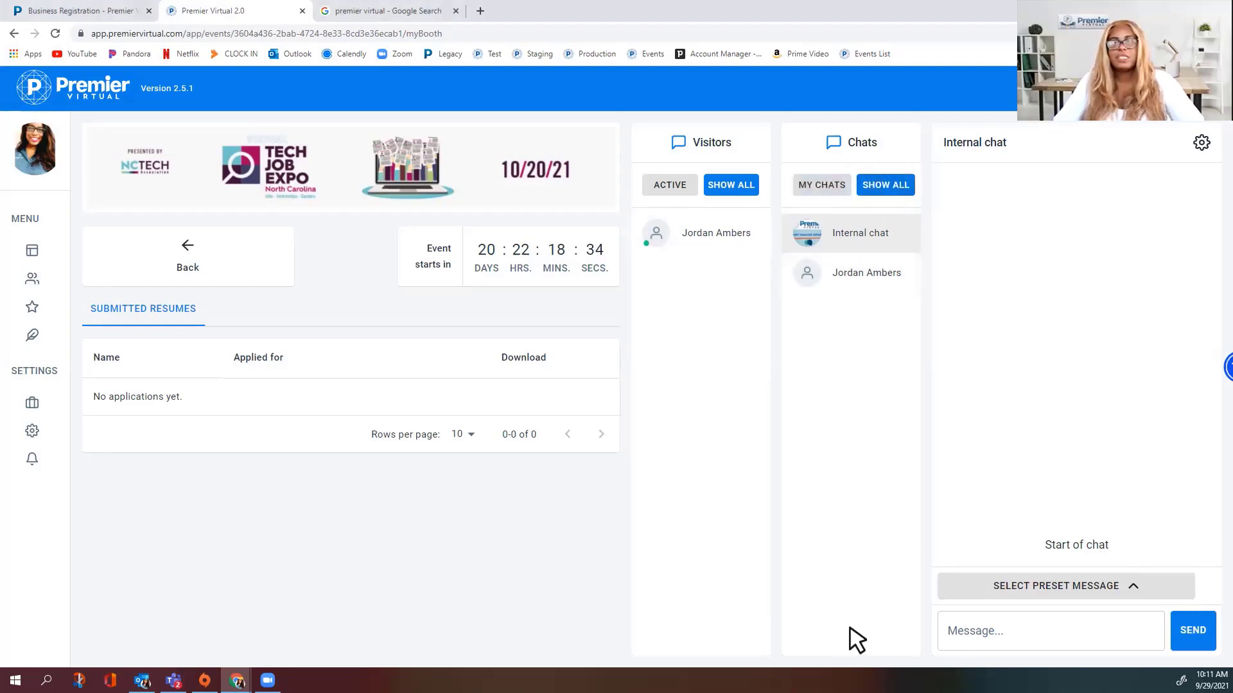
Leave the booth and open the NC TECH Fall Tech Job Expo's management page at its attendee list
{"action": "left_click", "coordinate": [964, 632]}
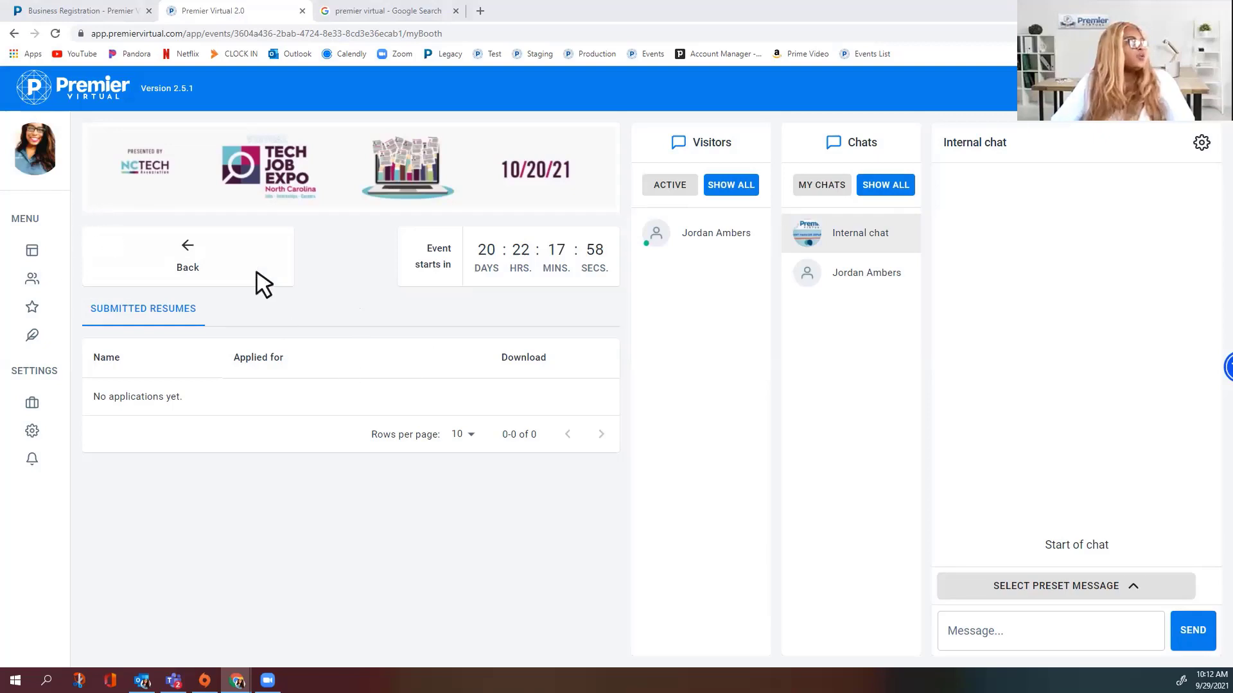
{"action": "left_click", "coordinate": [214, 262]}
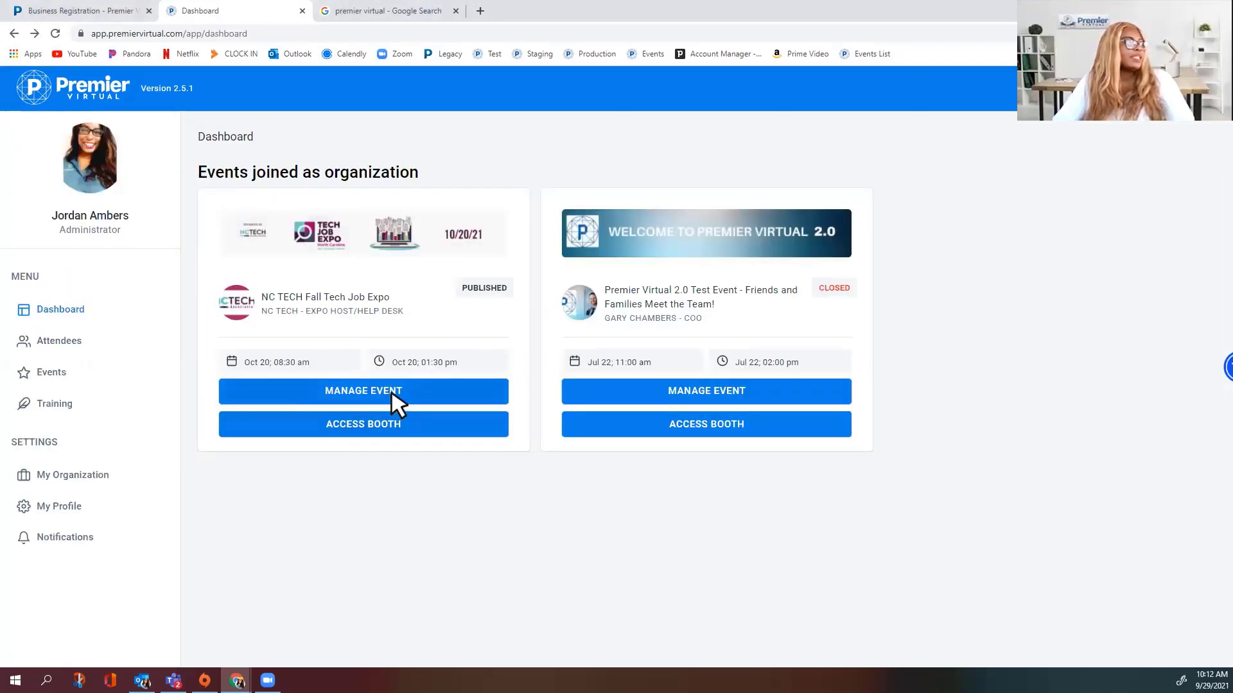
{"action": "left_click", "coordinate": [395, 393]}
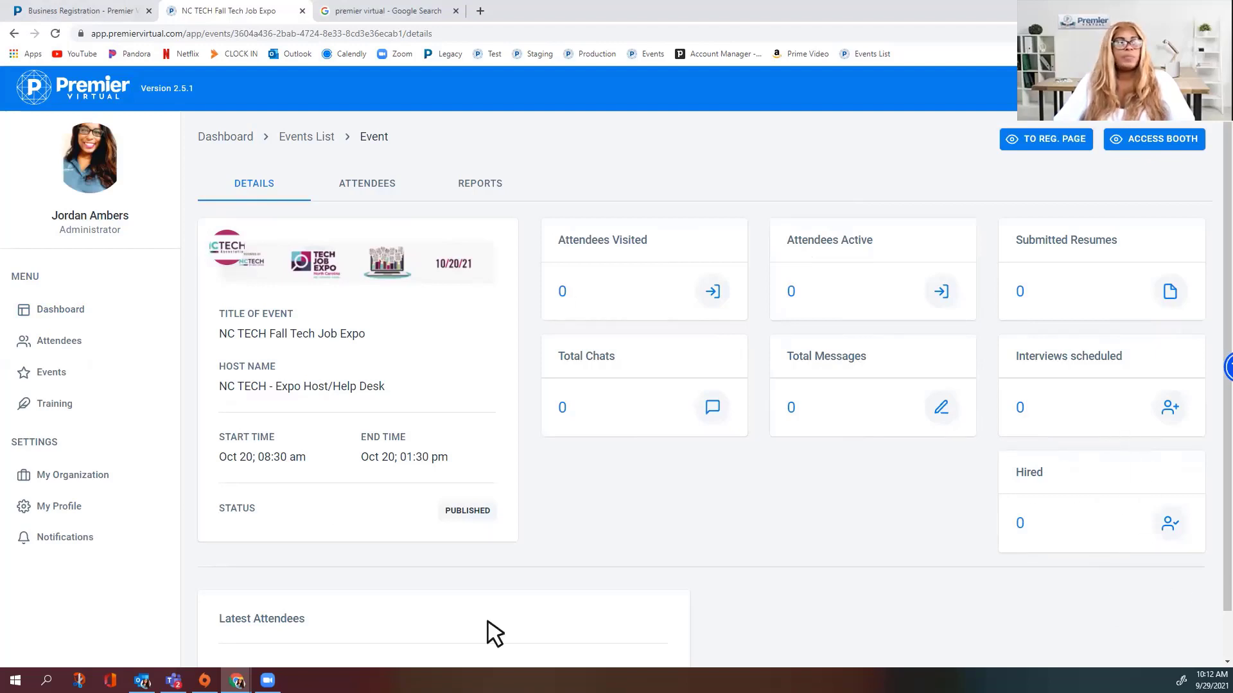
{"action": "left_click", "coordinate": [369, 183]}
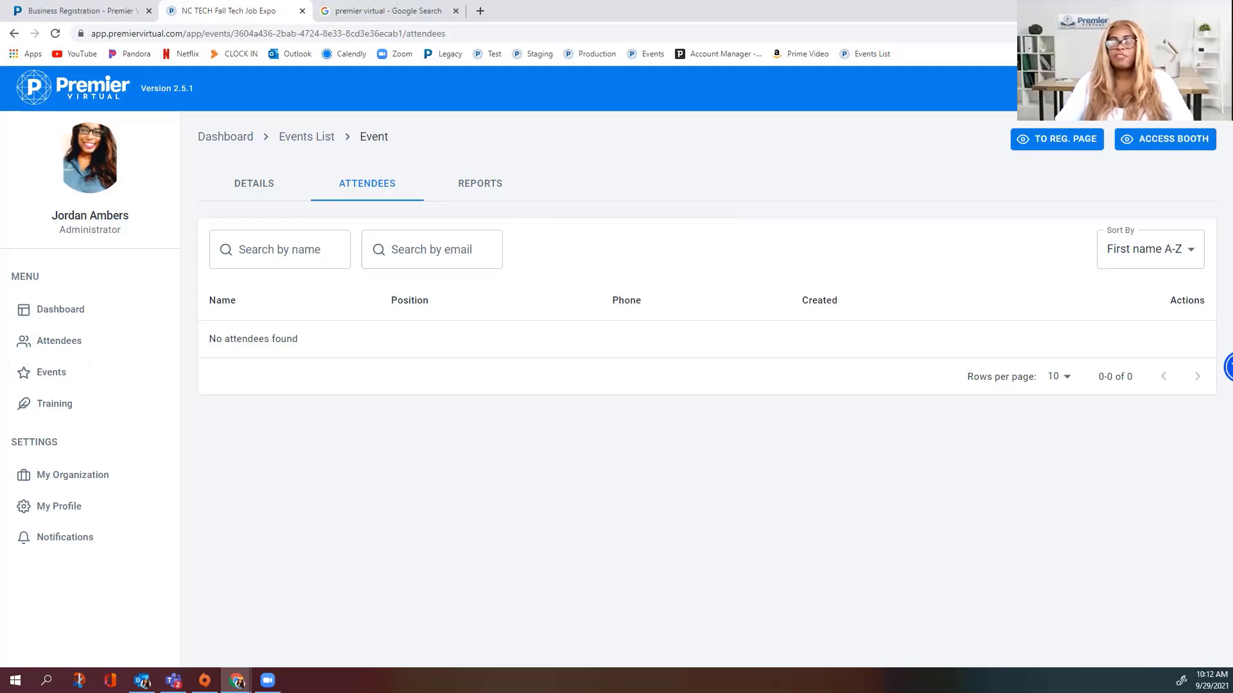
Generate the Visitors, Chats and Resumes reports for the NC TECH Fall Tech Job Expo
{"action": "left_click", "coordinate": [485, 188]}
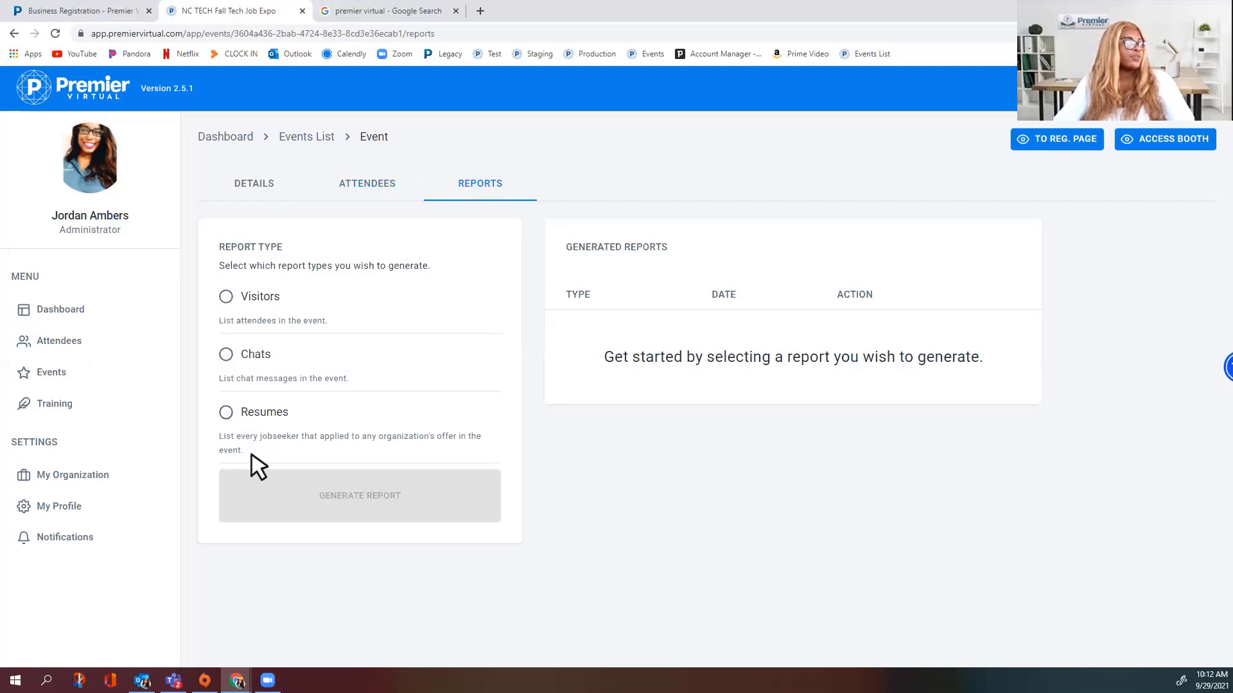
{"action": "left_click", "coordinate": [268, 299]}
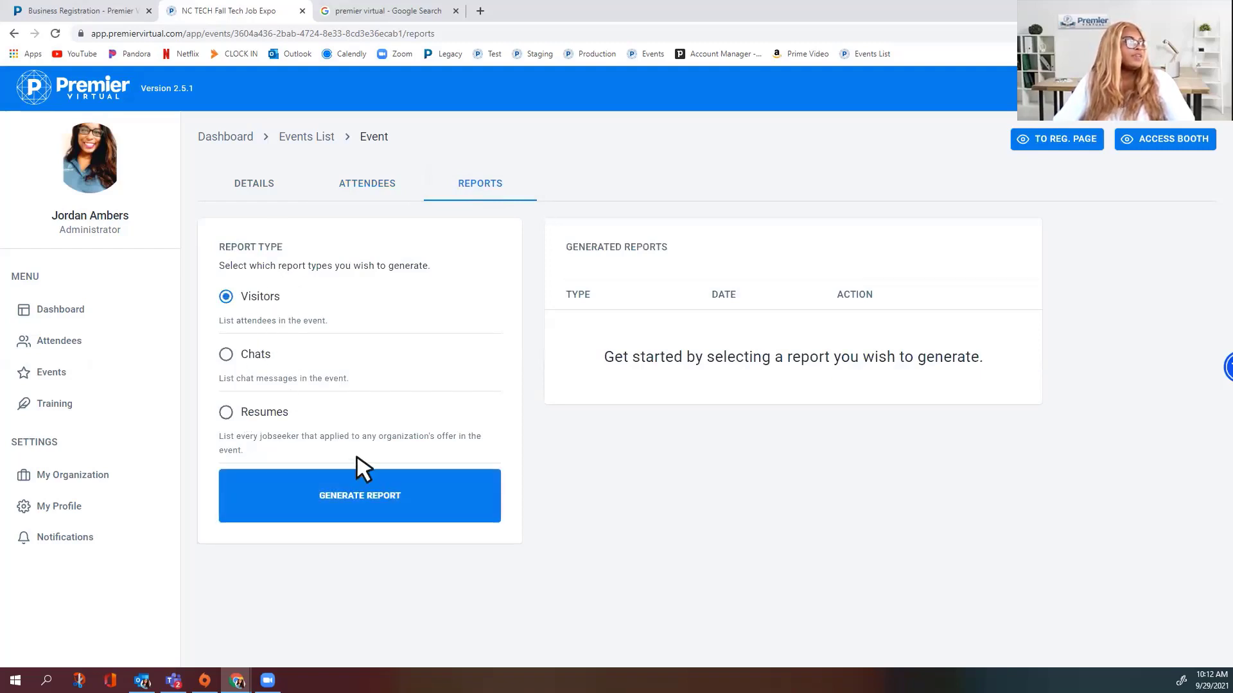
{"action": "left_click", "coordinate": [374, 489]}
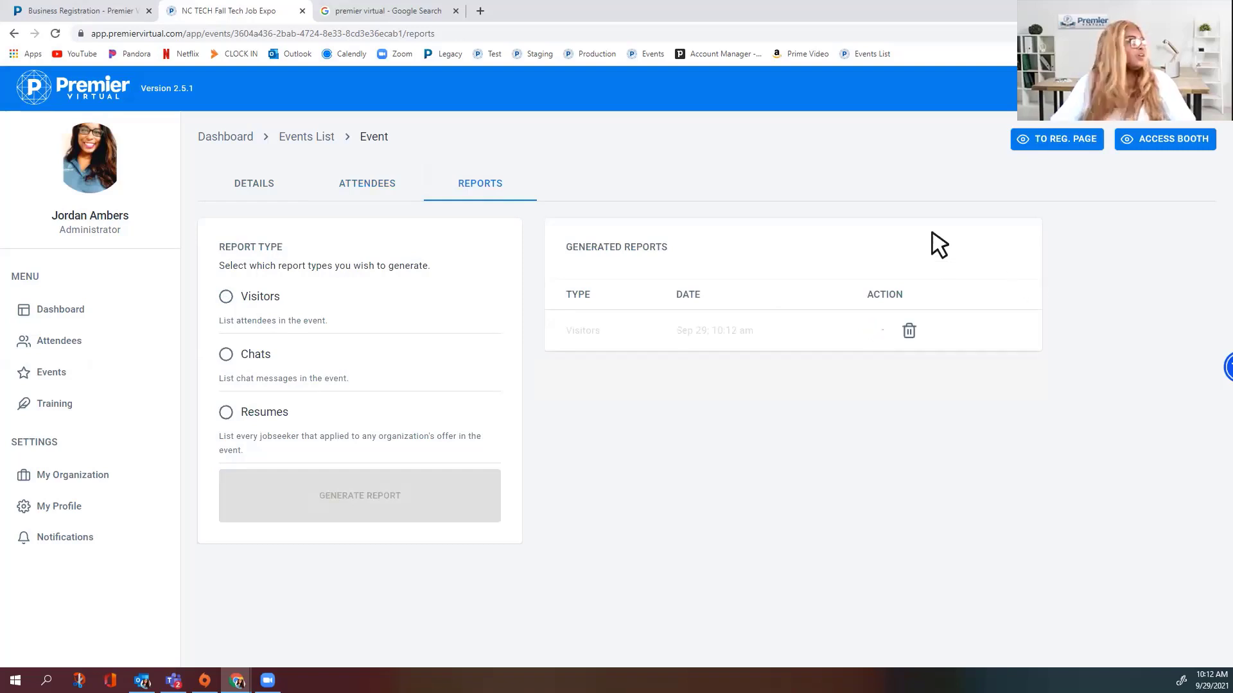
{"action": "left_click", "coordinate": [255, 357]}
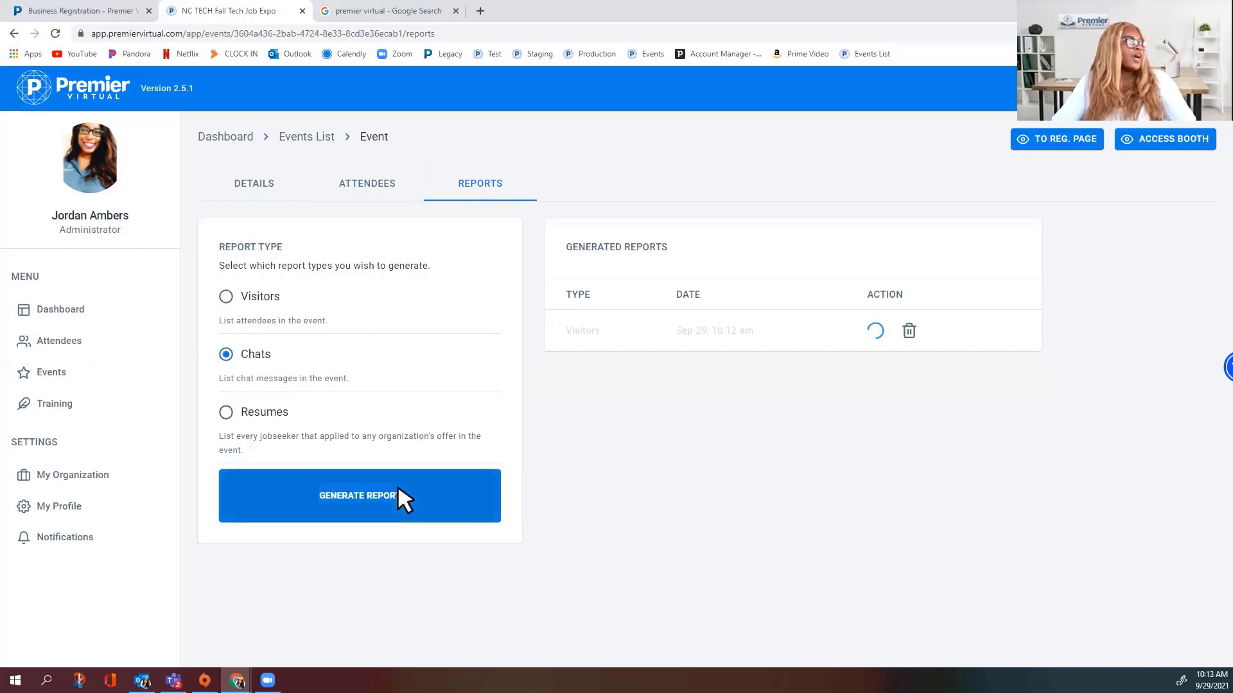
{"action": "left_click", "coordinate": [399, 491]}
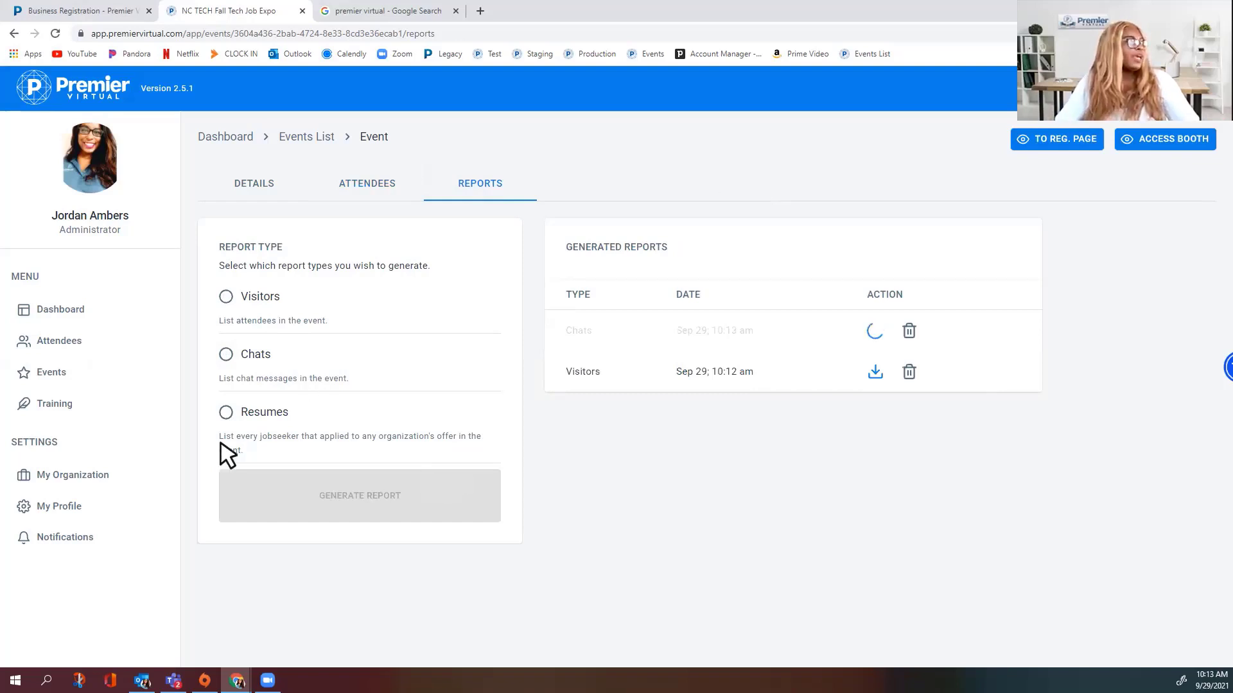
{"action": "left_click", "coordinate": [265, 416]}
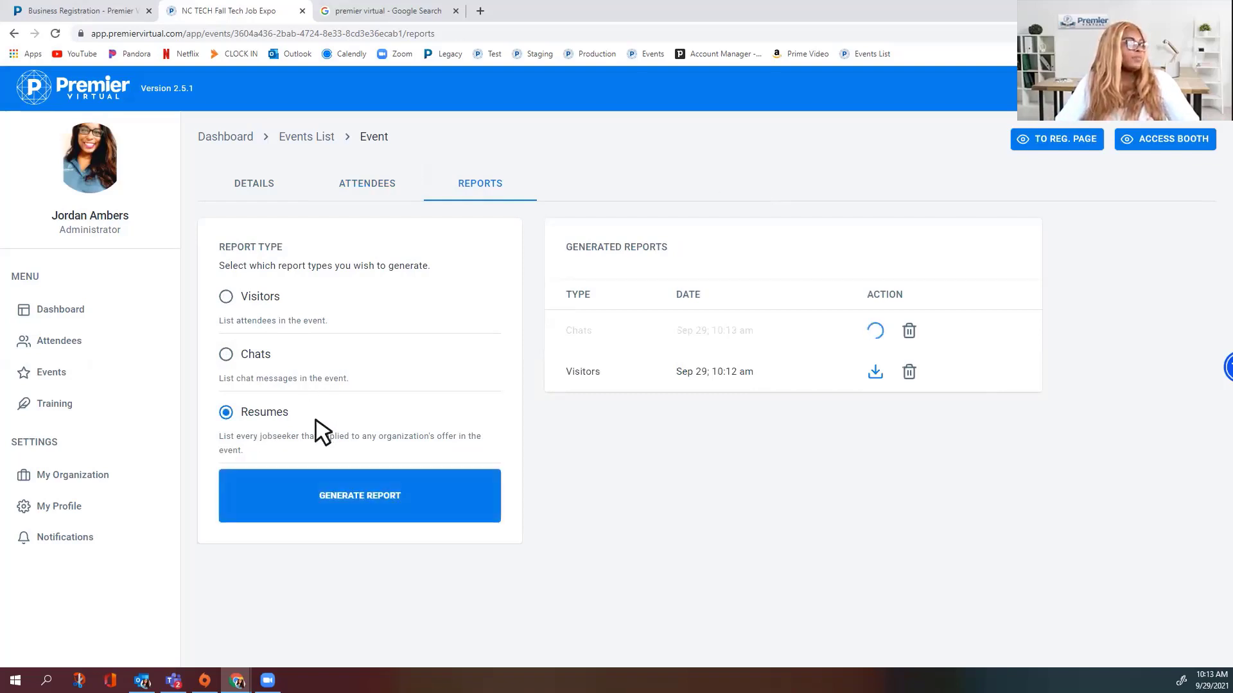
{"action": "left_click", "coordinate": [390, 479]}
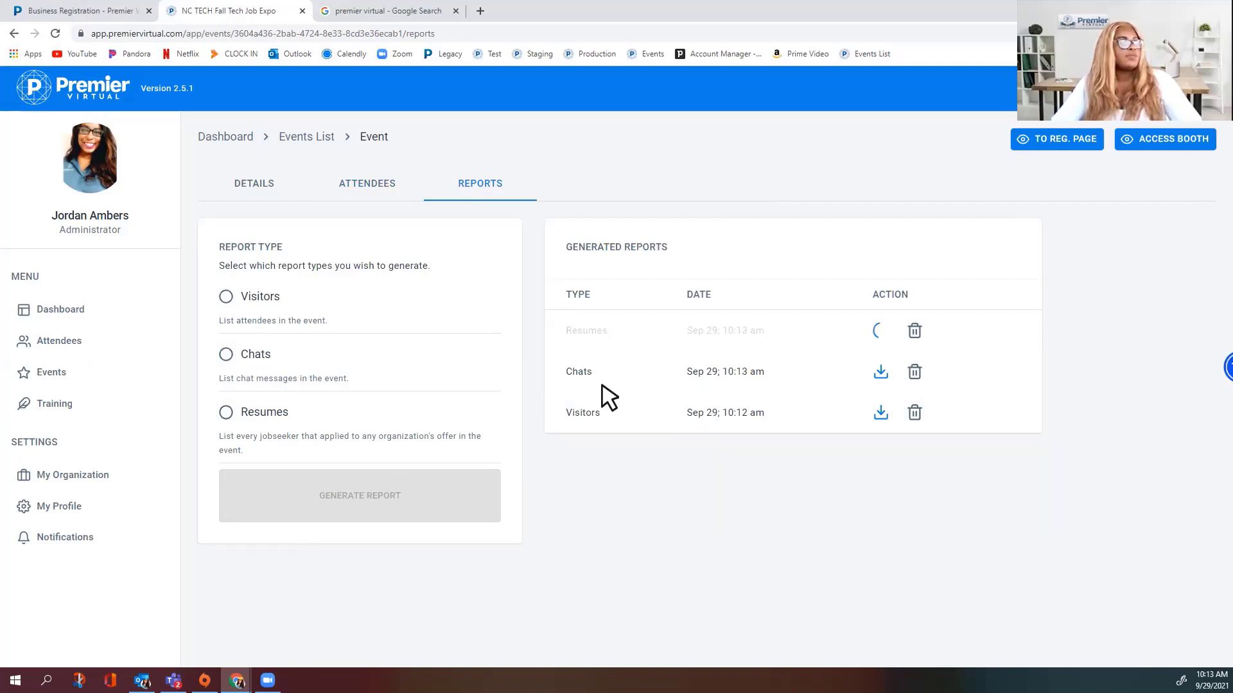
Download the generated Chats, Visitors and Resumes reports
{"action": "left_click", "coordinate": [881, 374]}
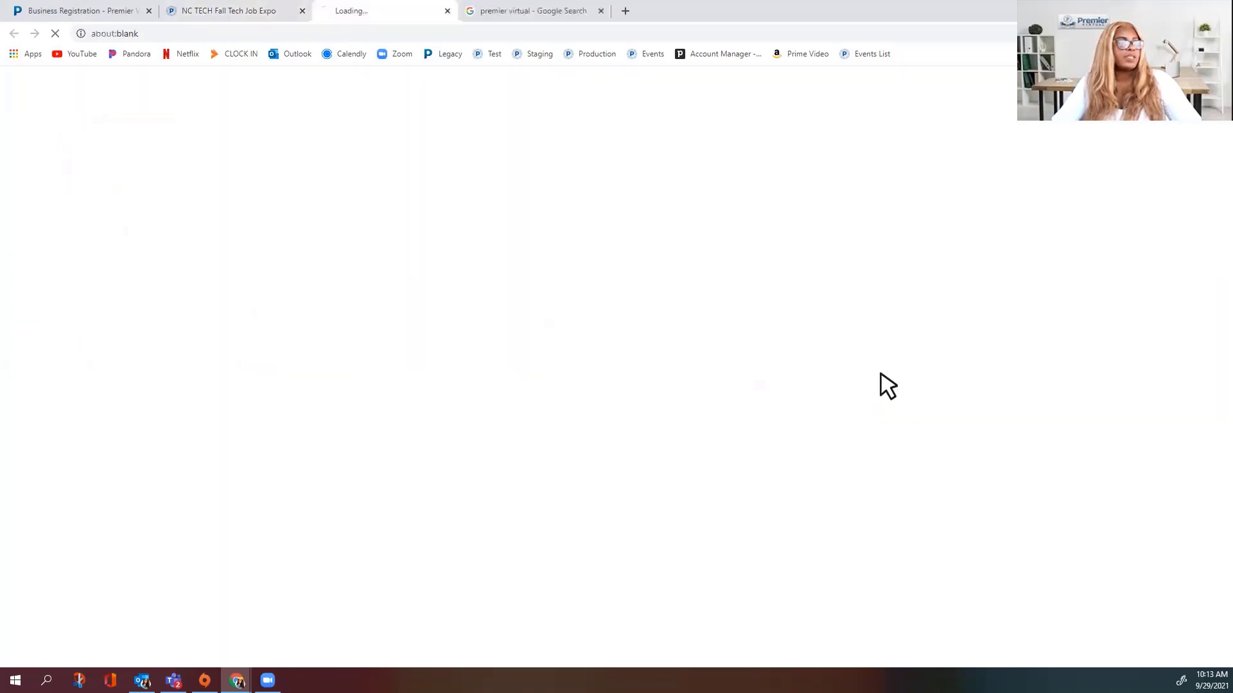
{"action": "left_click", "coordinate": [881, 414]}
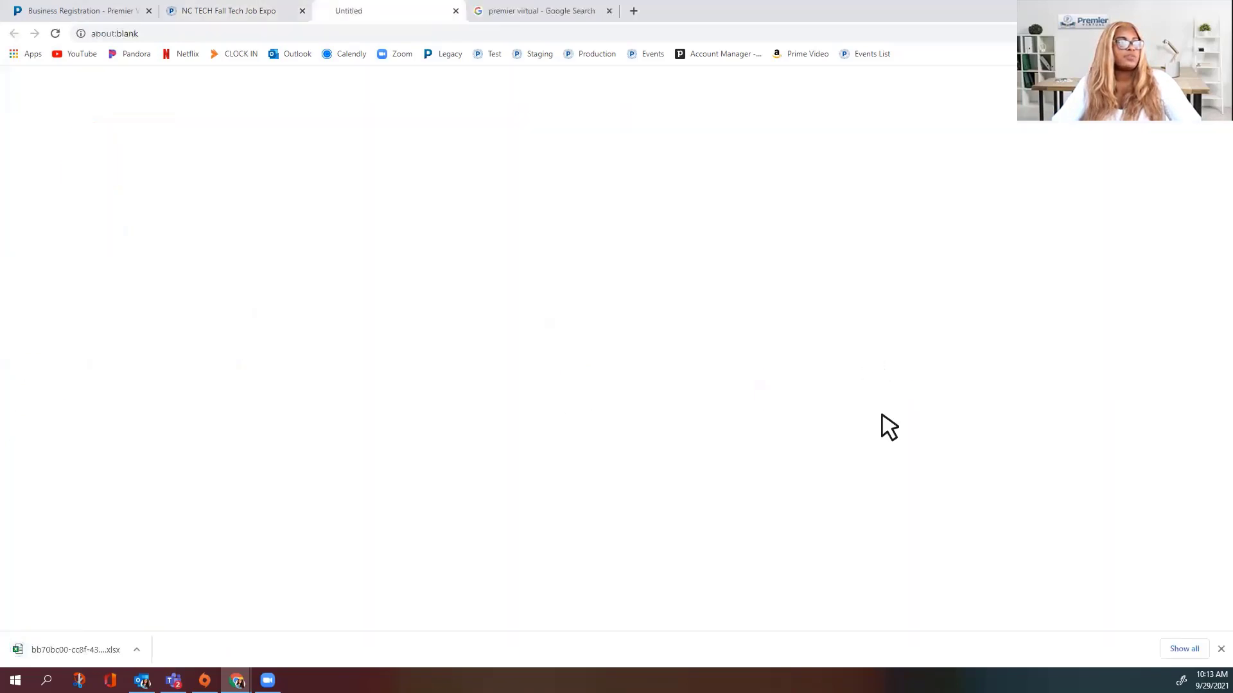
{"action": "left_click", "coordinate": [882, 332]}
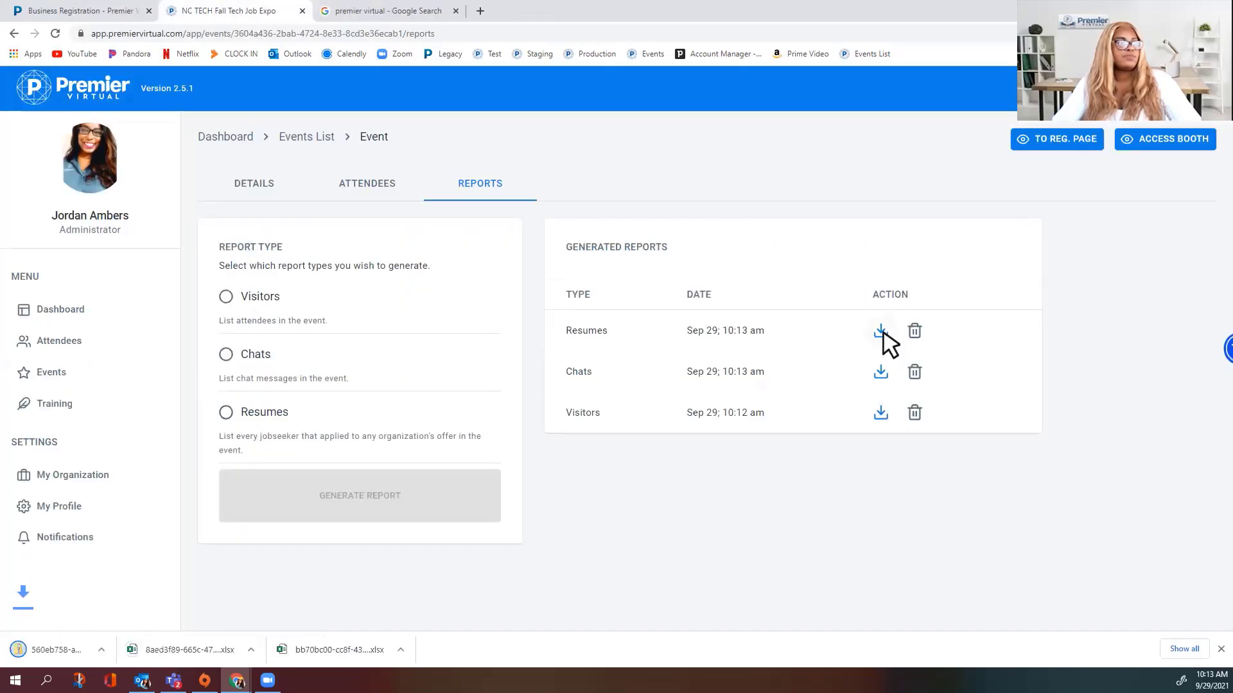
Delete the Visitors, Chats and Resumes reports from the generated reports, confirming each deletion
{"action": "left_click", "coordinate": [914, 413]}
{"action": "left_click", "coordinate": [1005, 378]}
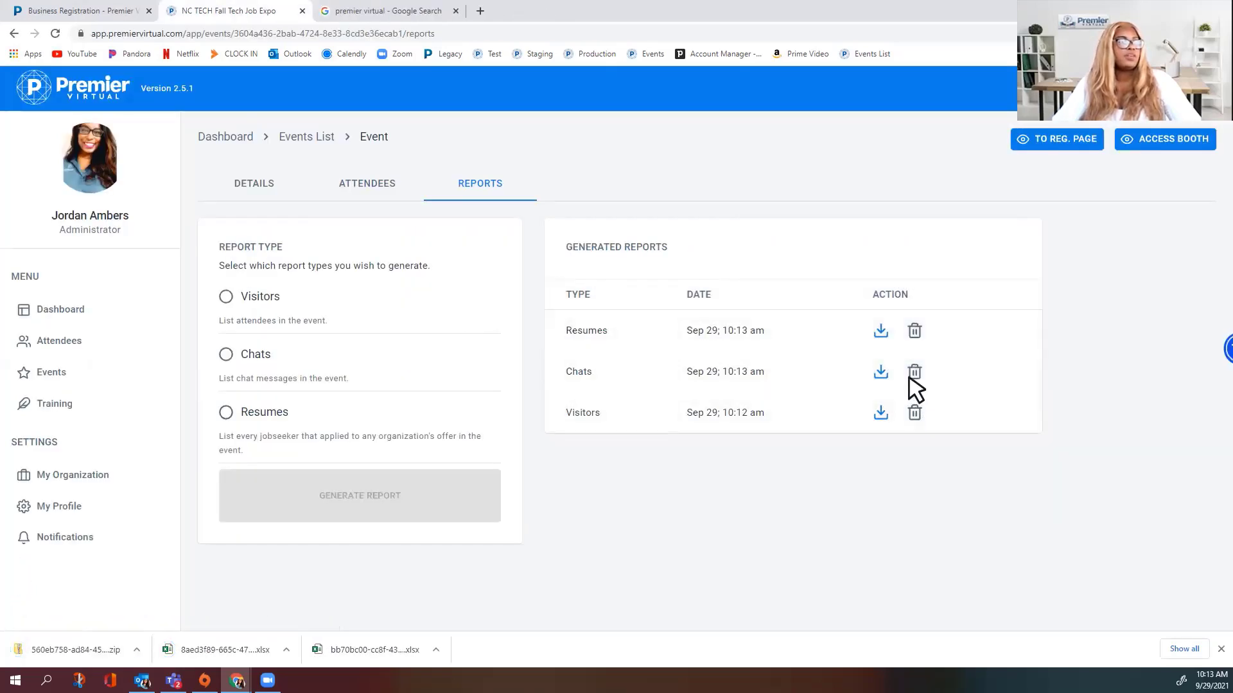
{"action": "left_click", "coordinate": [915, 374]}
{"action": "left_click", "coordinate": [1018, 340]}
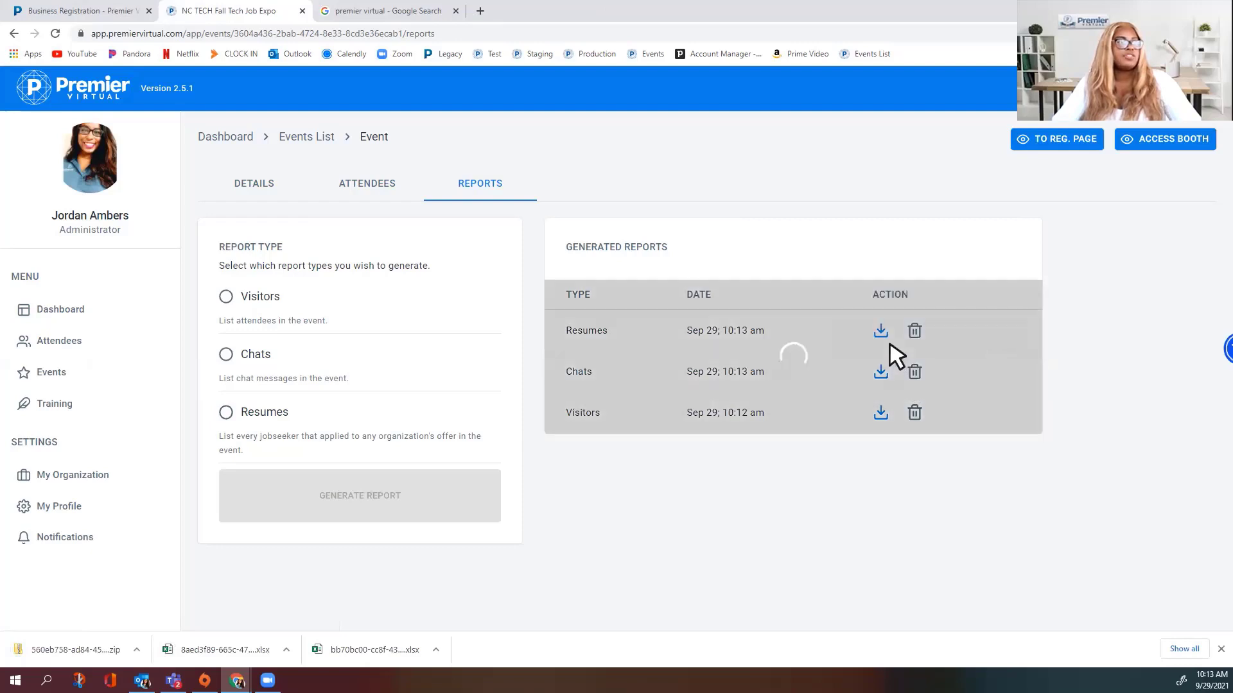
{"action": "left_click", "coordinate": [916, 333]}
{"action": "left_click", "coordinate": [1021, 301]}
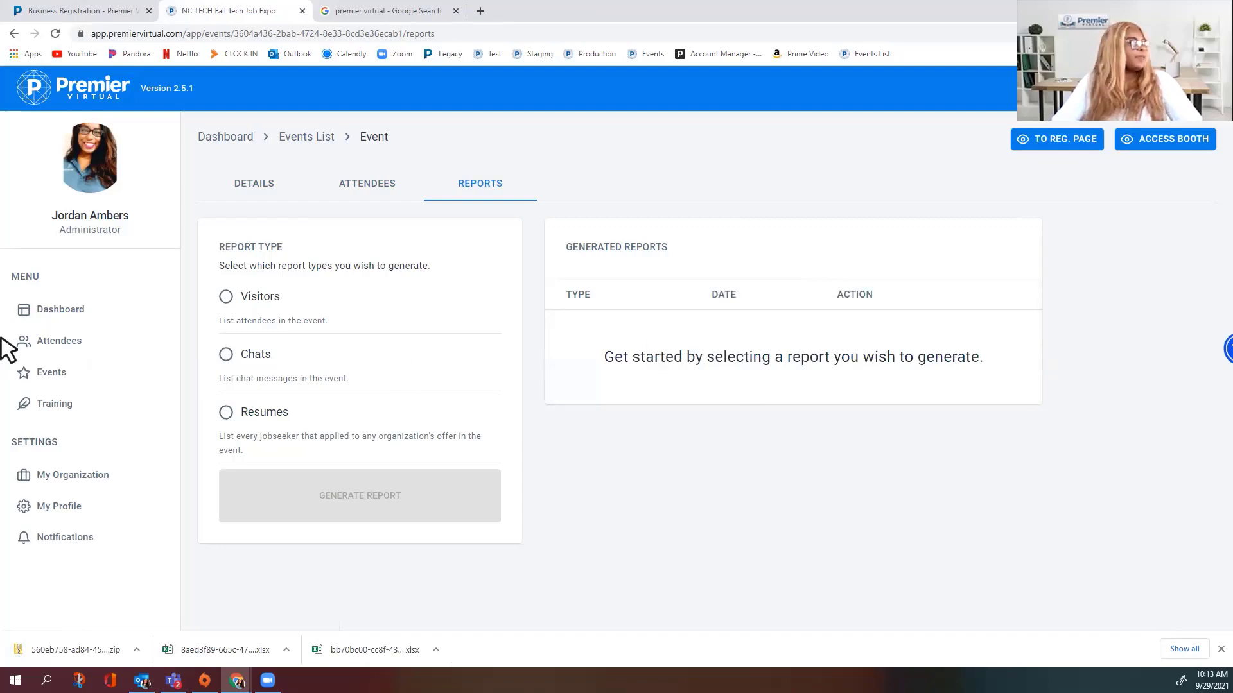
Return to the dashboard and dismiss the browser's list of downloaded files
{"action": "left_click", "coordinate": [86, 313]}
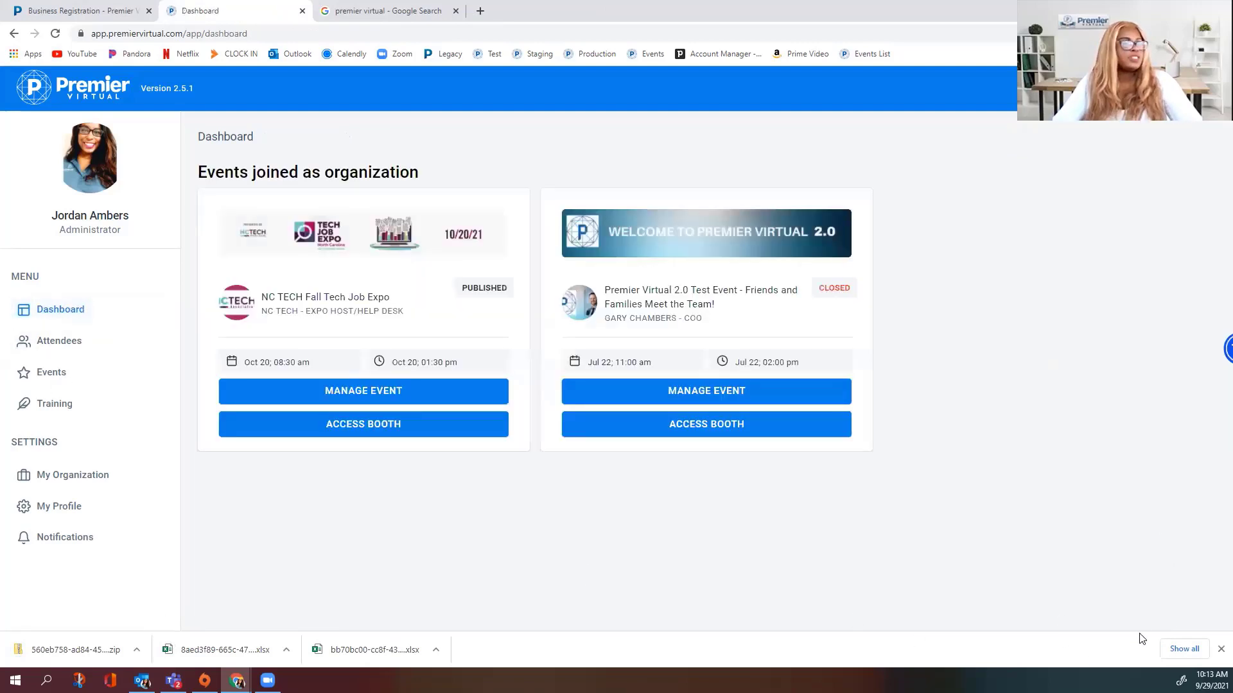
{"action": "left_click", "coordinate": [1221, 649]}
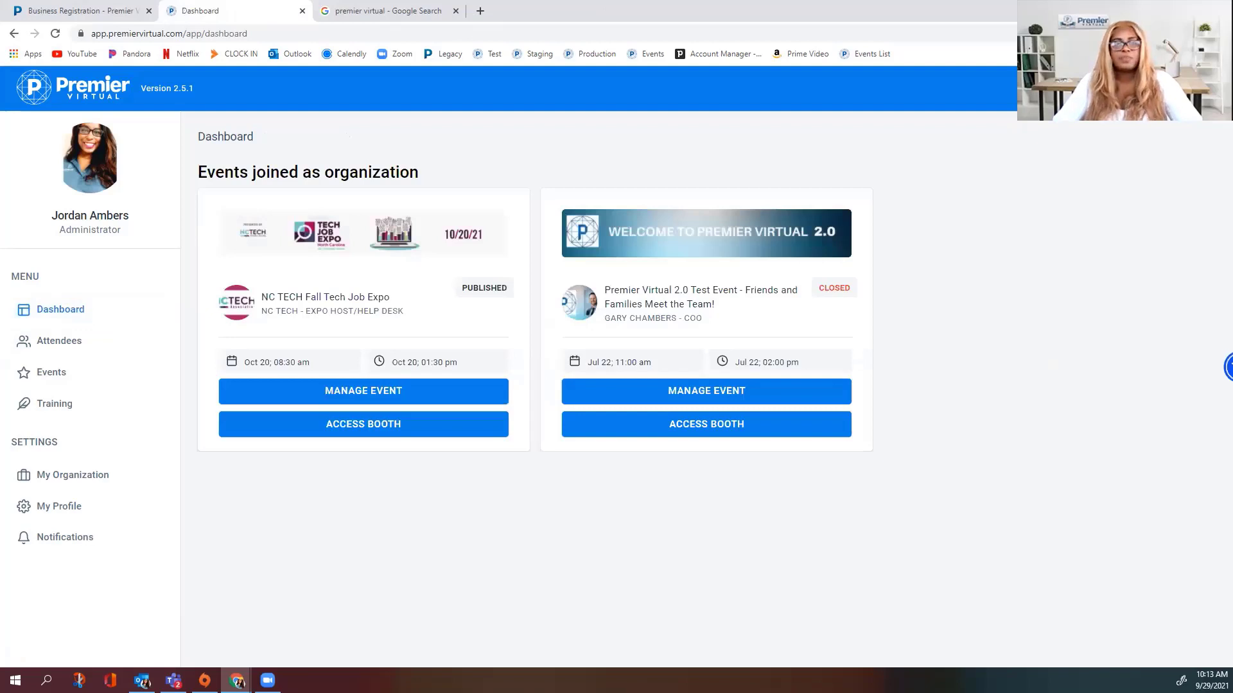